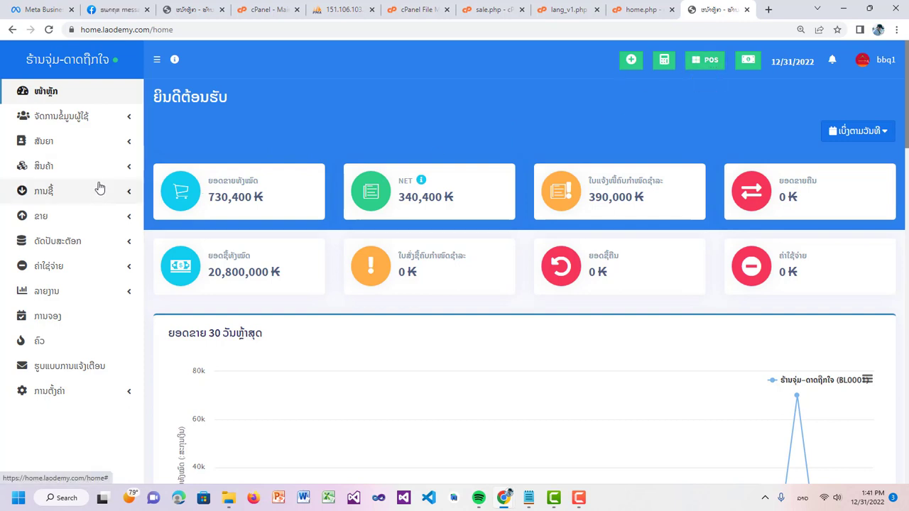
Expand the sales (ຂາຍ) section of the navigation, and collapse and restore the sidebar
left_click(111, 224)
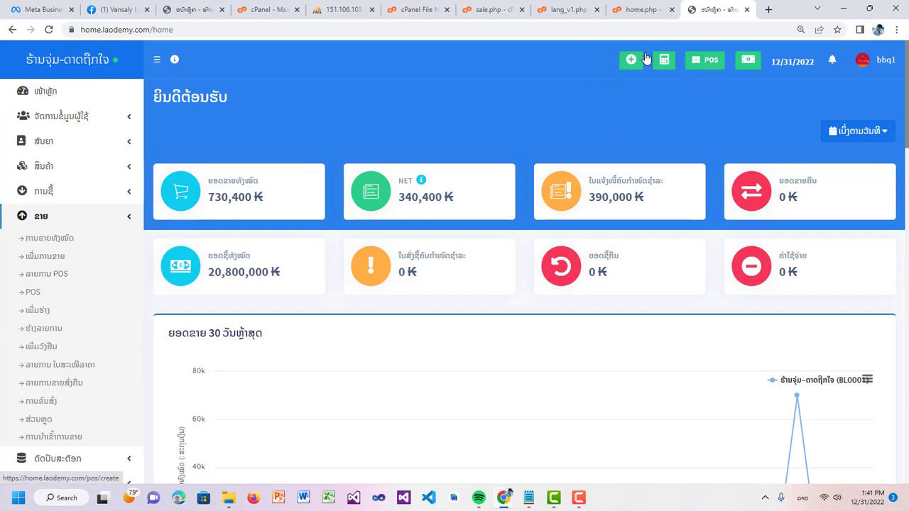
left_click(156, 62)
left_click(39, 62)
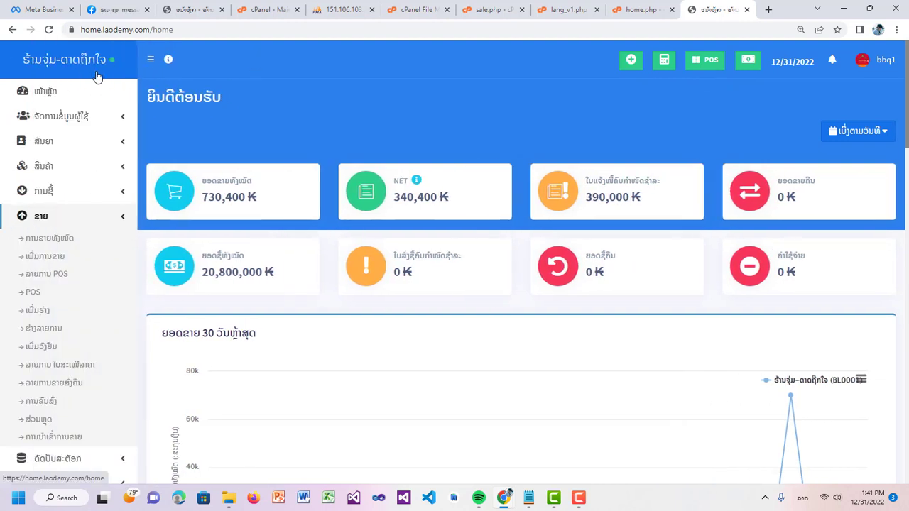
left_click(152, 61)
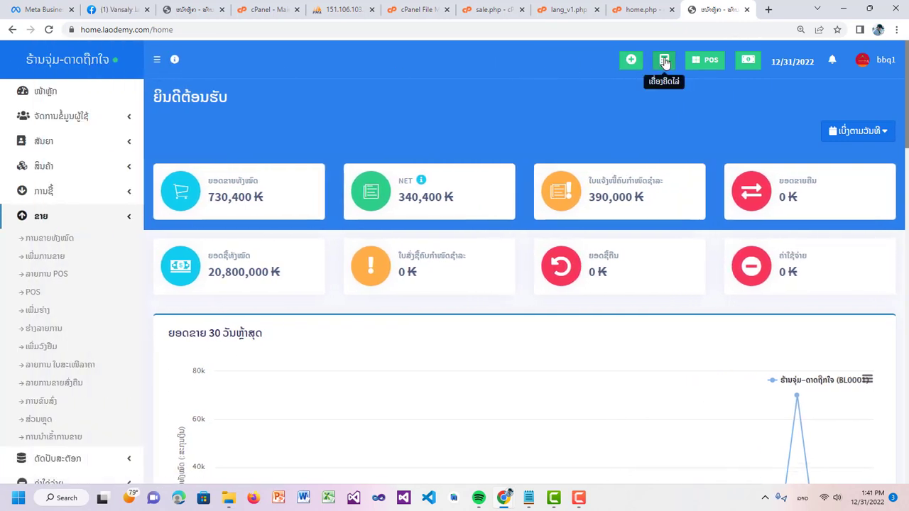
Review today's profit summary, including the stock, purchase, sales and gross and net profit figures, and close it
left_click(749, 63)
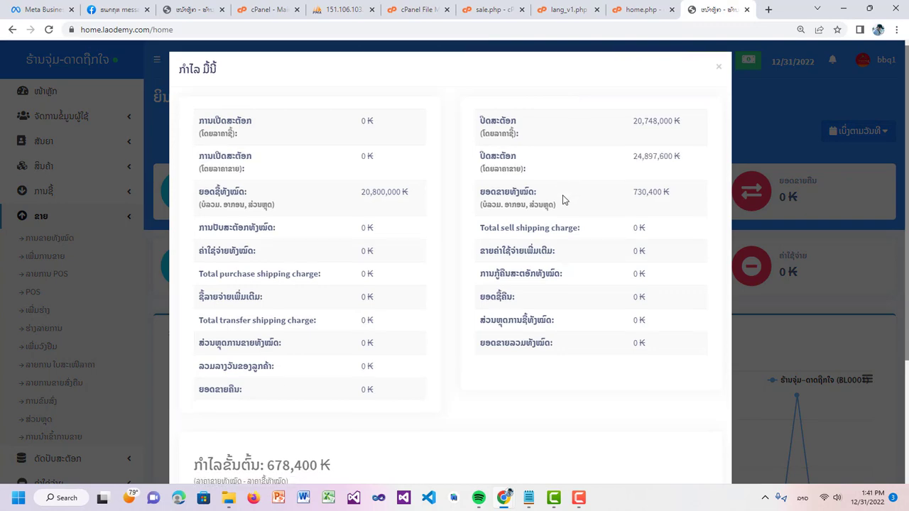
scroll(562, 199, "down", 3)
scroll(562, 199, "up", 3)
scroll(562, 199, "down", 2)
scroll(557, 196, "up", 1)
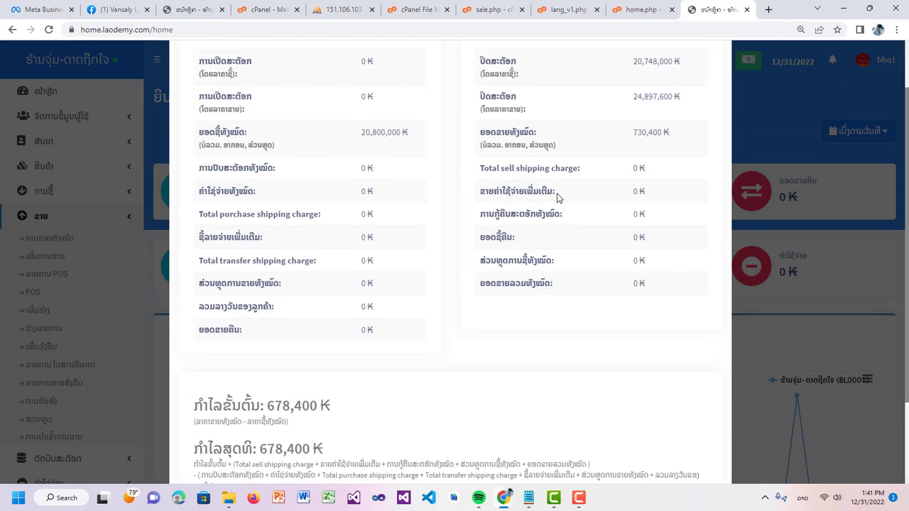
scroll(557, 193, "up", 1)
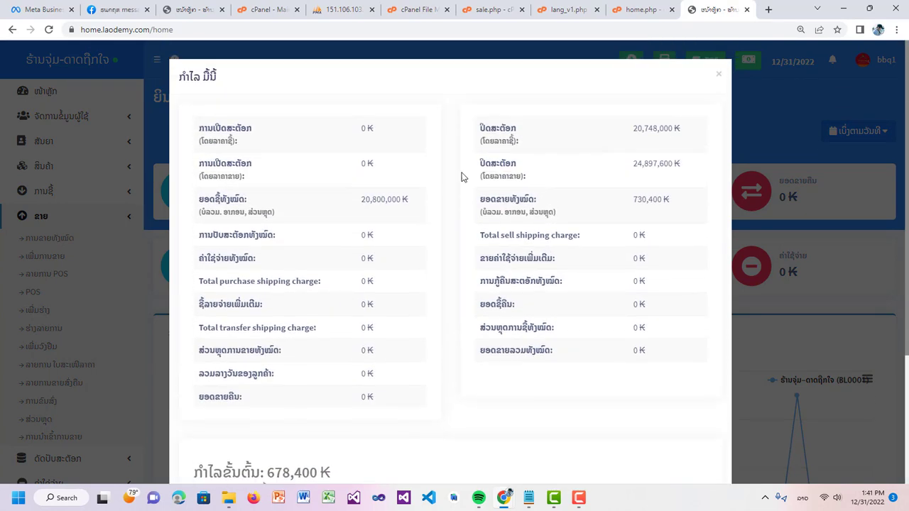
left_click(718, 74)
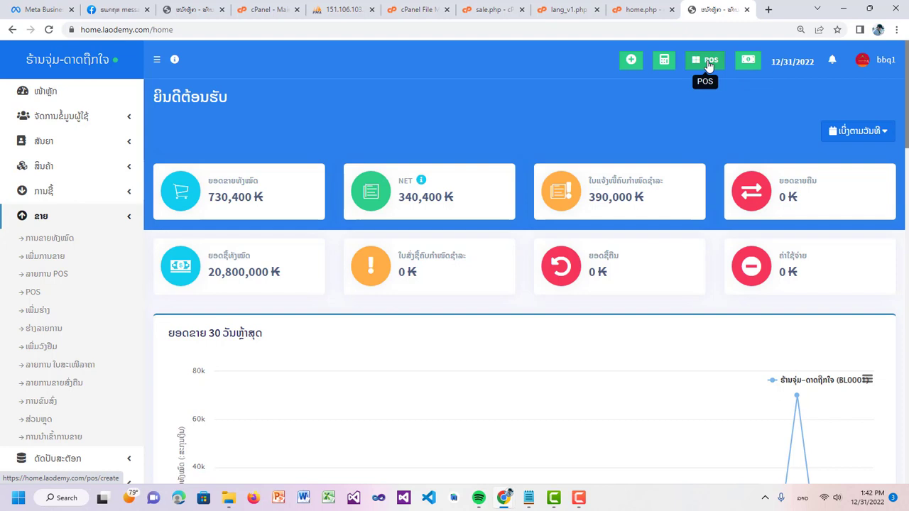
Open the POS sales screen and view the add-expense form, dismissing it without entering anything
left_click(708, 63)
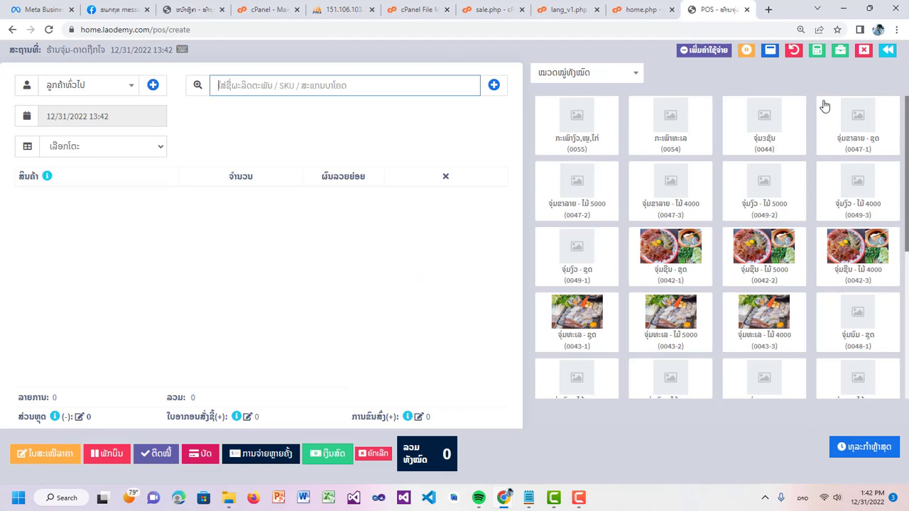
left_click(701, 54)
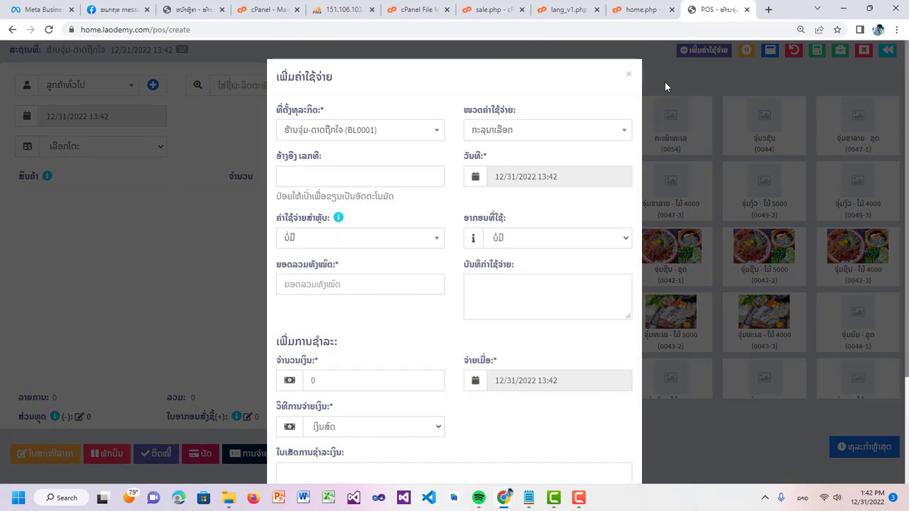
left_click(703, 94)
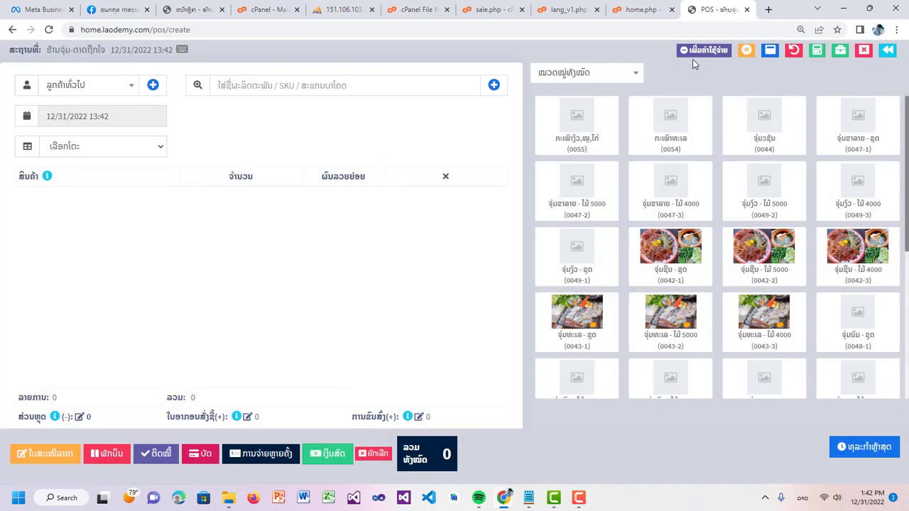
Review the suspended sales and their table assignments, and close the list without resuming a sale
left_click(746, 55)
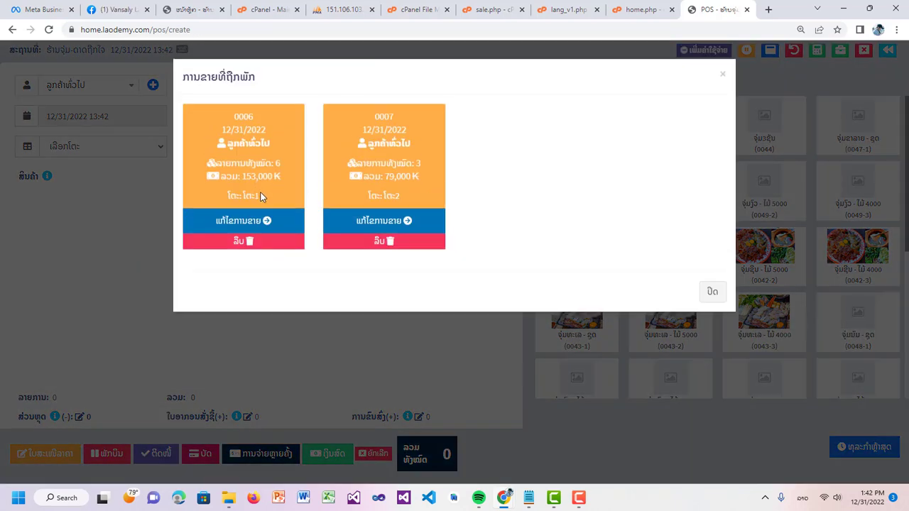
triple_click(260, 198)
left_click(256, 198)
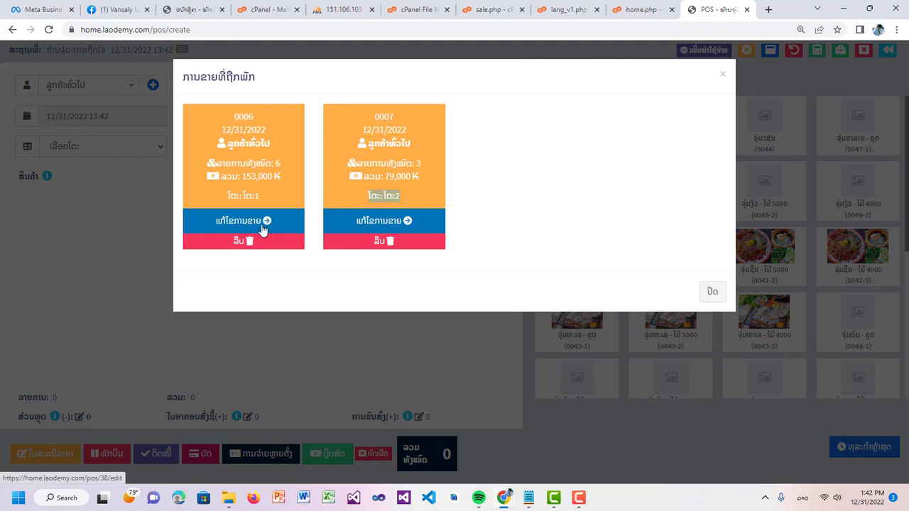
left_click(722, 75)
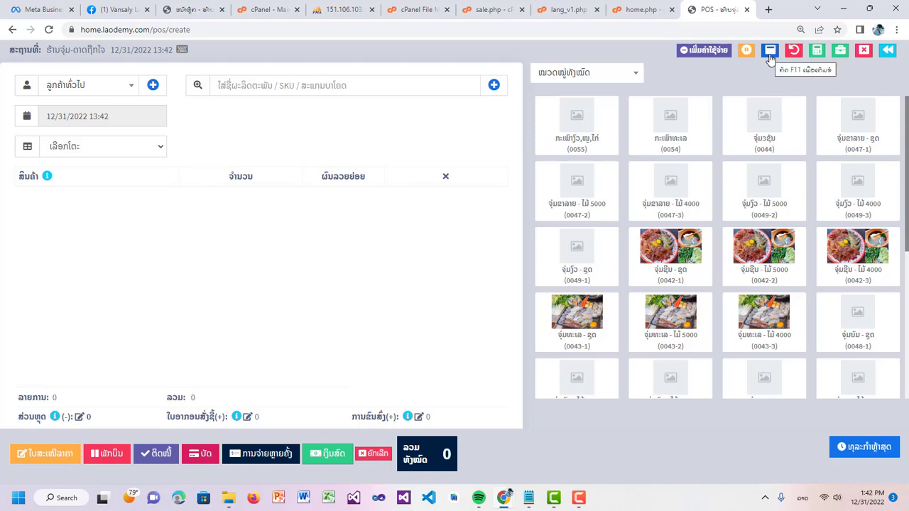
Switch the POS screen to full-screen mode and back to the normal view
left_click(770, 57)
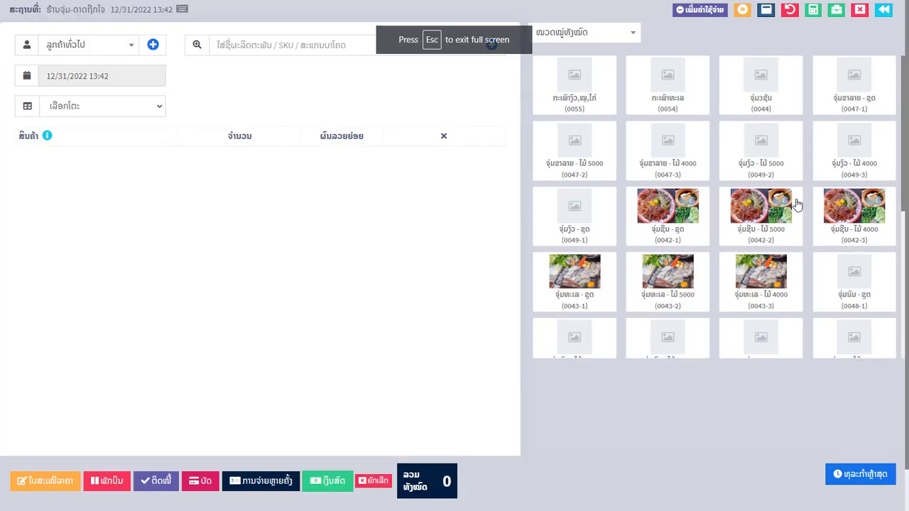
left_click(766, 13)
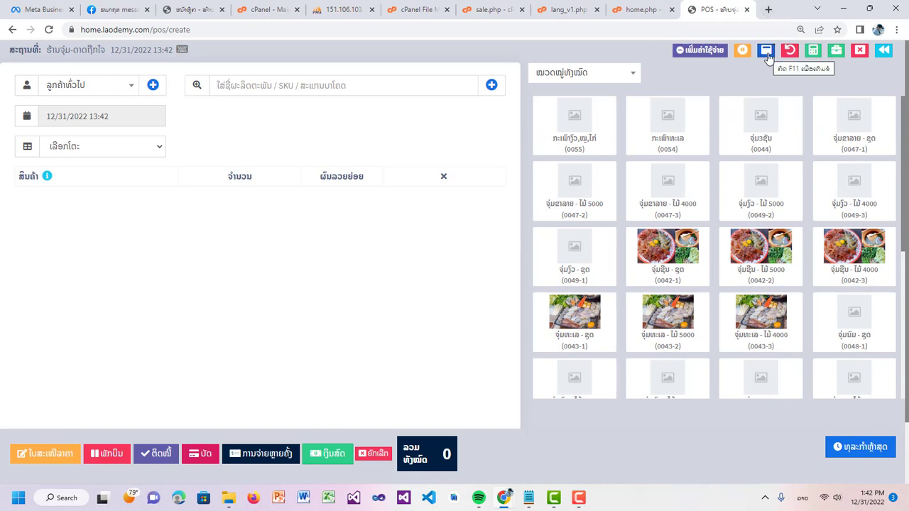
Open the sale return (ຂາຍຄືນ) invoice prompt, and show and hide the calculator
left_click(789, 54)
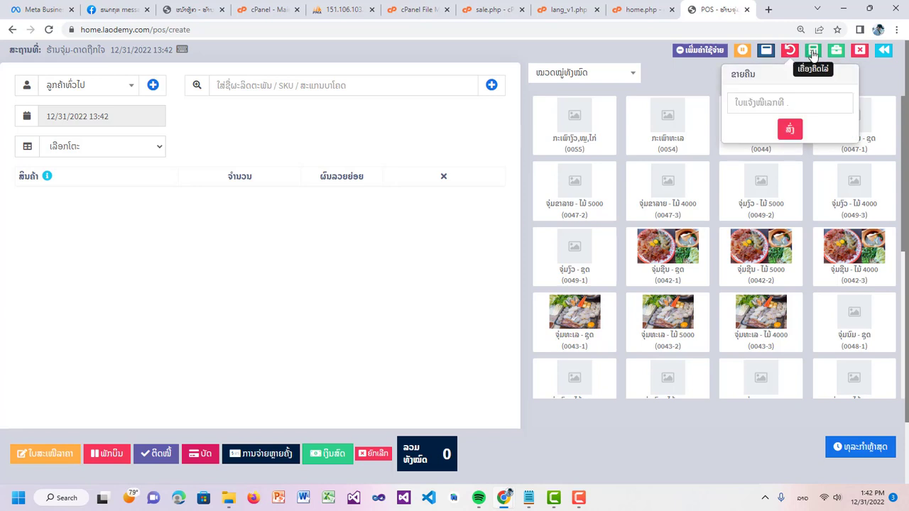
left_click(812, 50)
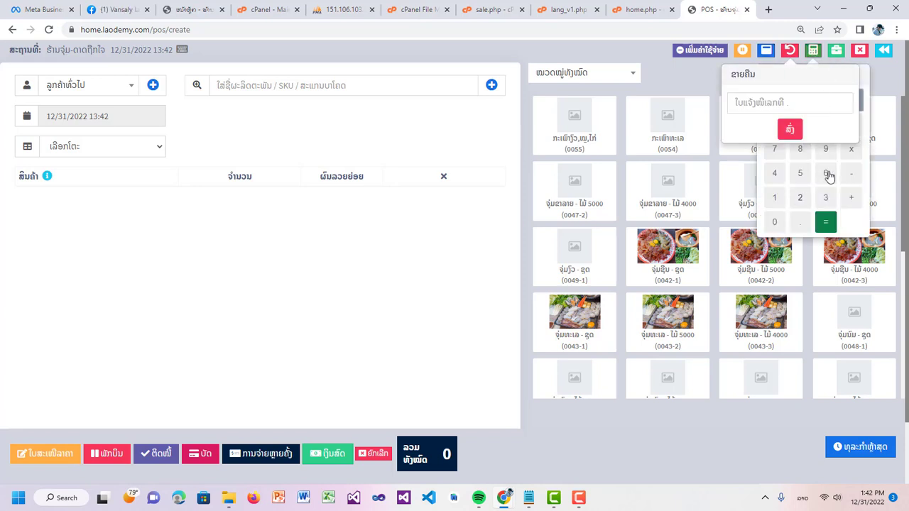
left_click(812, 50)
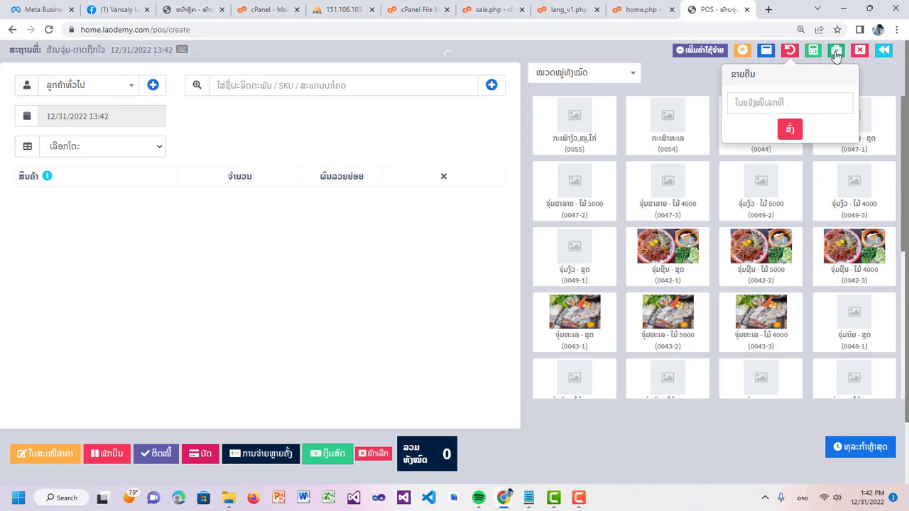
Review the cash register details, covering payment methods, totals and sold products, and close them without printing
left_click(835, 51)
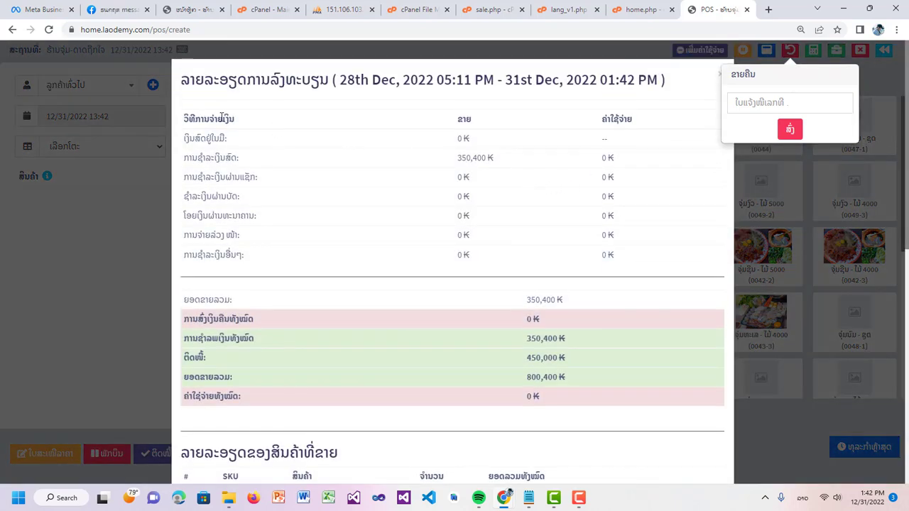
left_click_drag(233, 120, 180, 123)
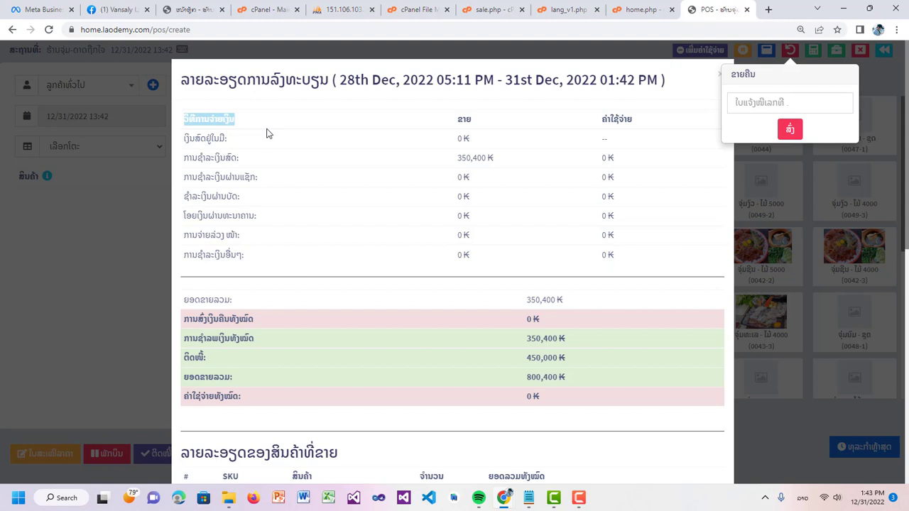
left_click_drag(239, 143, 185, 138)
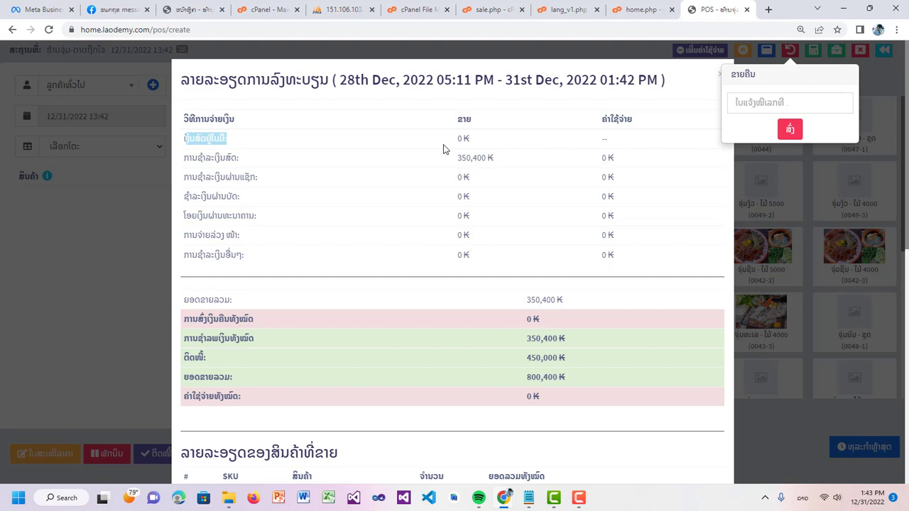
scroll(282, 319, "down", 3)
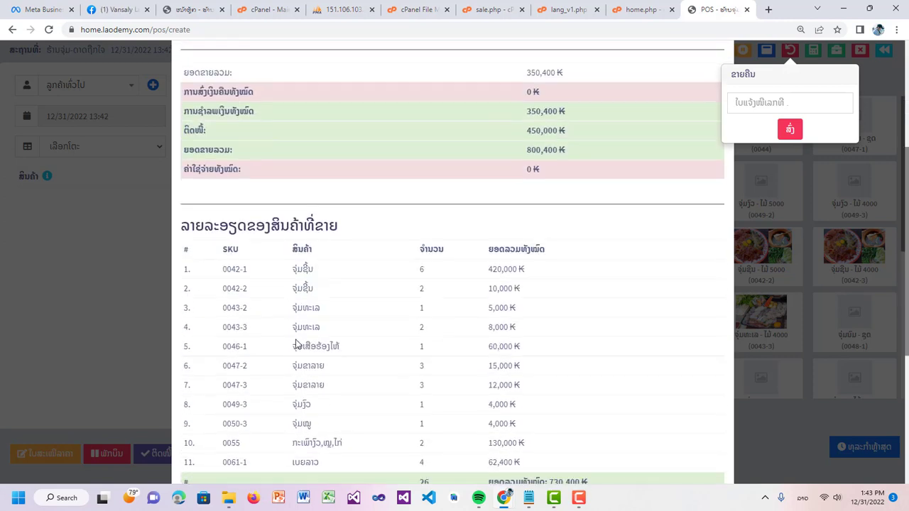
scroll(297, 344, "down", 3)
scroll(354, 191, "down", 2)
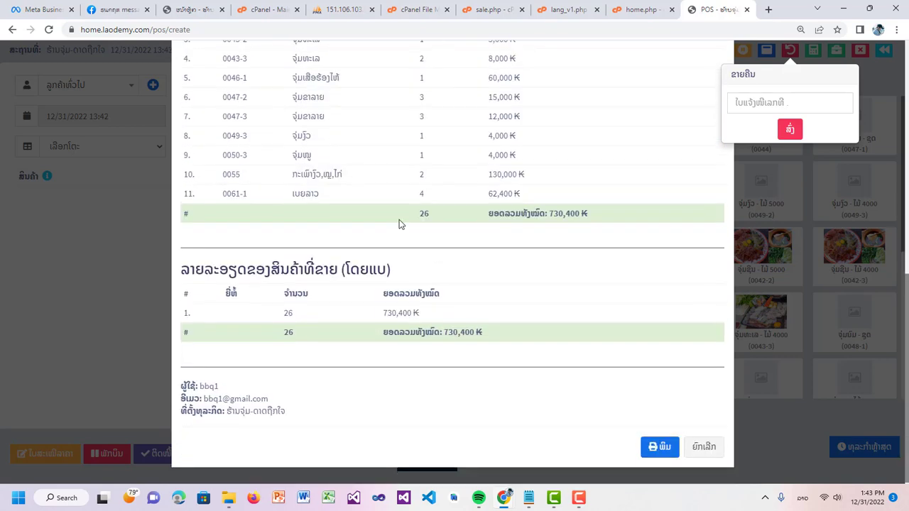
scroll(476, 256, "up", 5)
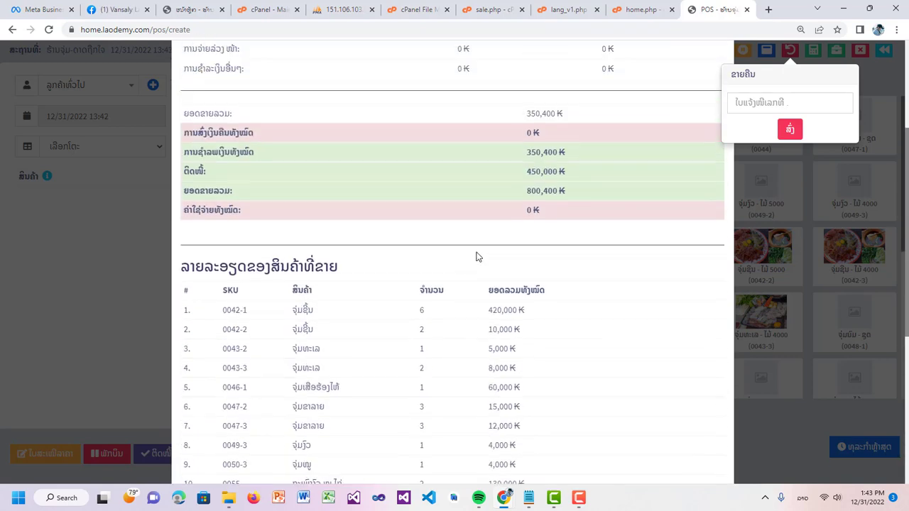
scroll(476, 256, "down", 5)
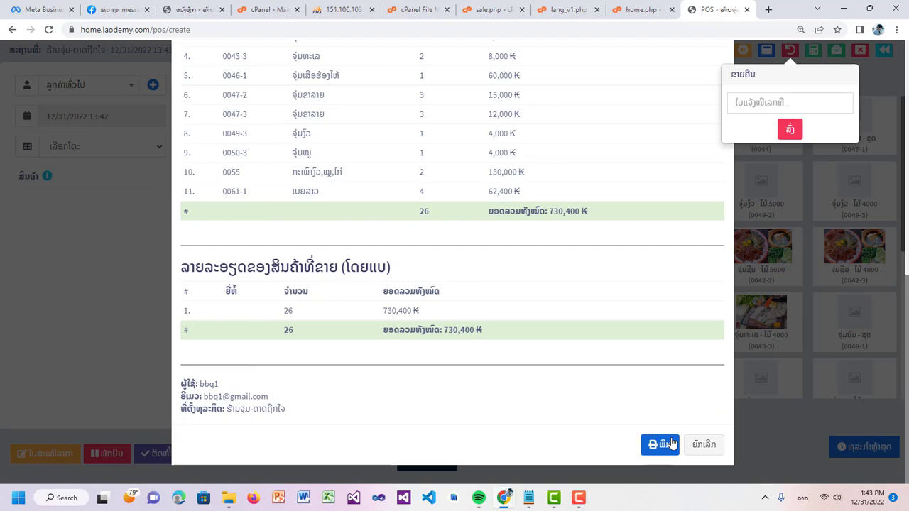
left_click(699, 450)
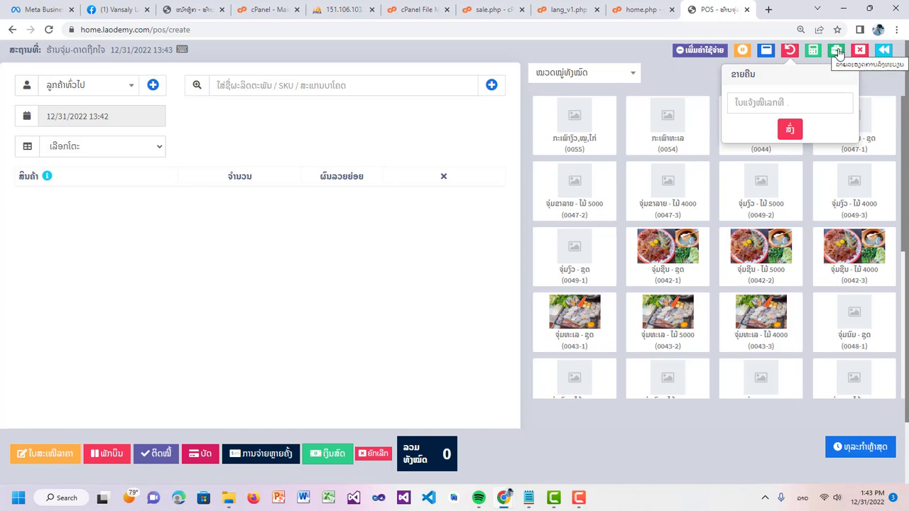
Review the current register's closing summary down to the total cash and closing note, and close the register
left_click(884, 54)
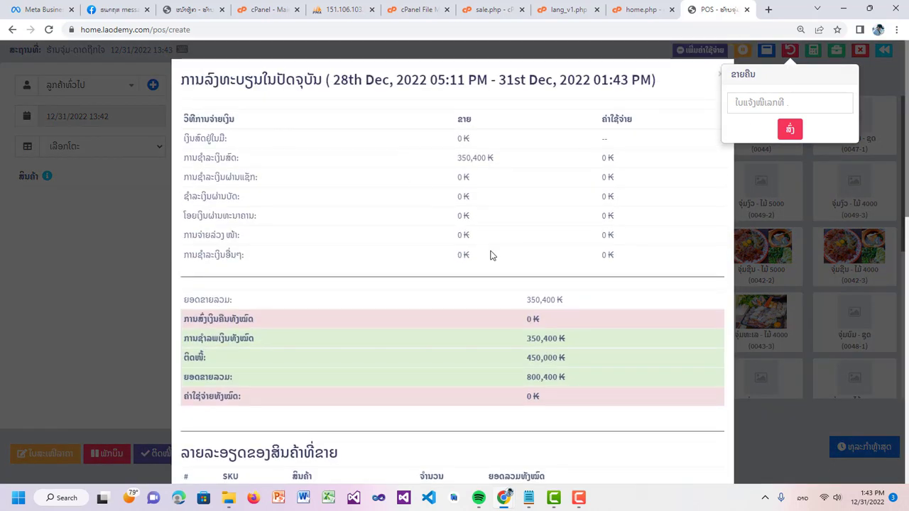
scroll(301, 206, "down", 2)
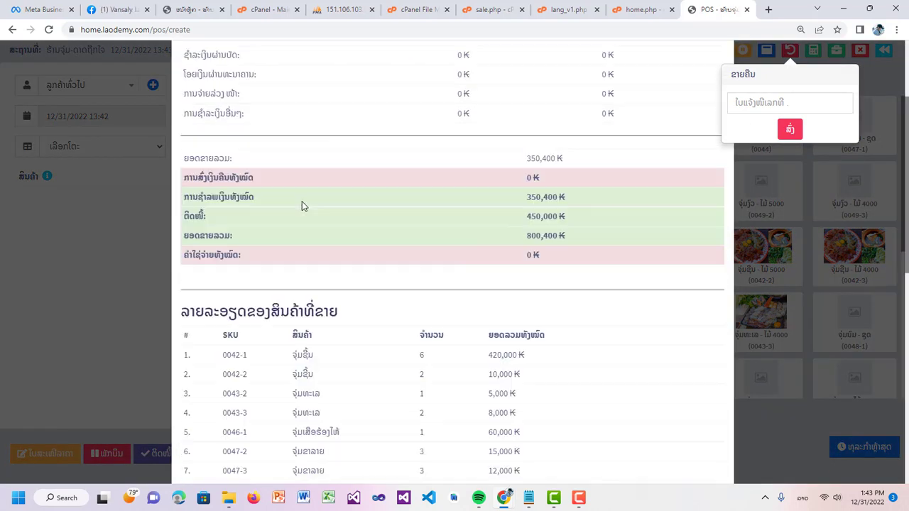
scroll(301, 206, "down", 7)
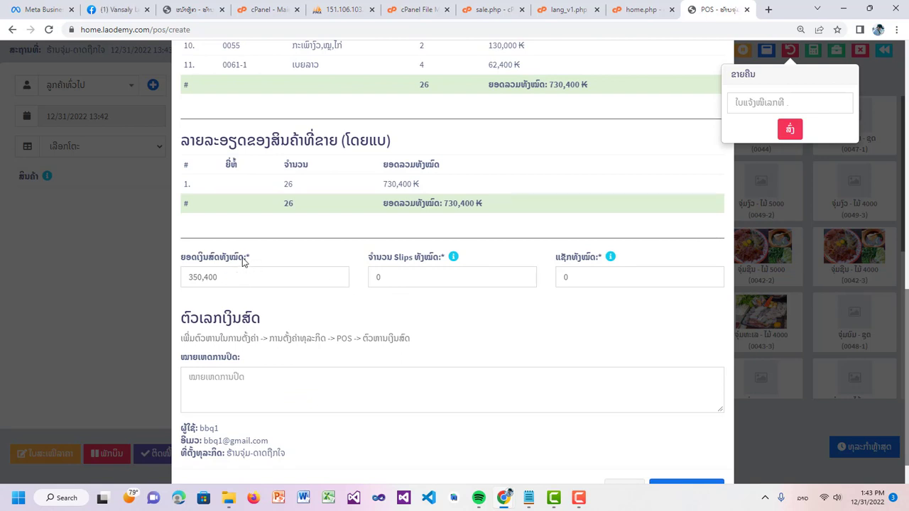
left_click_drag(244, 262, 183, 263)
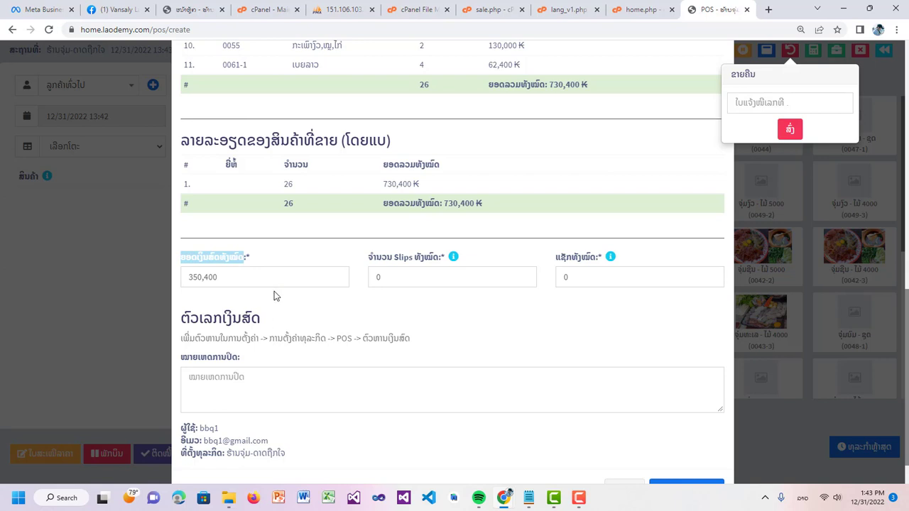
scroll(424, 299, "down", 1)
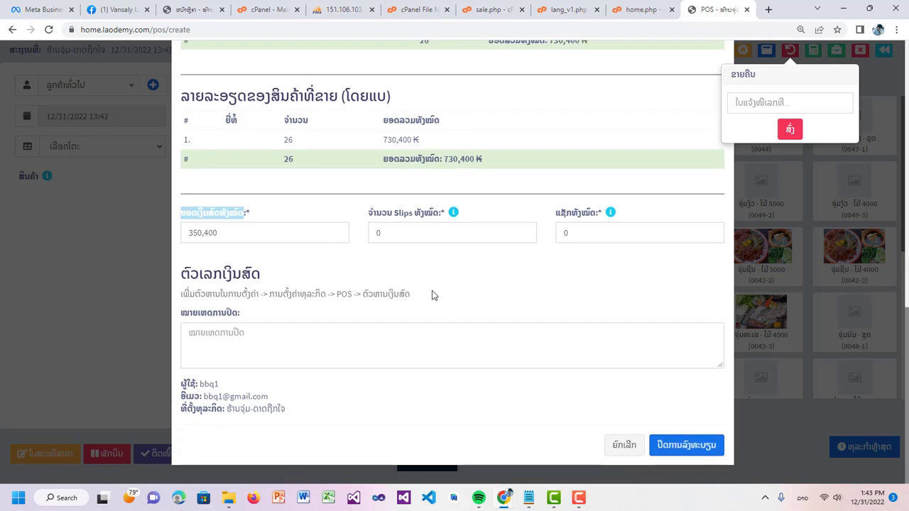
scroll(426, 293, "up", 1)
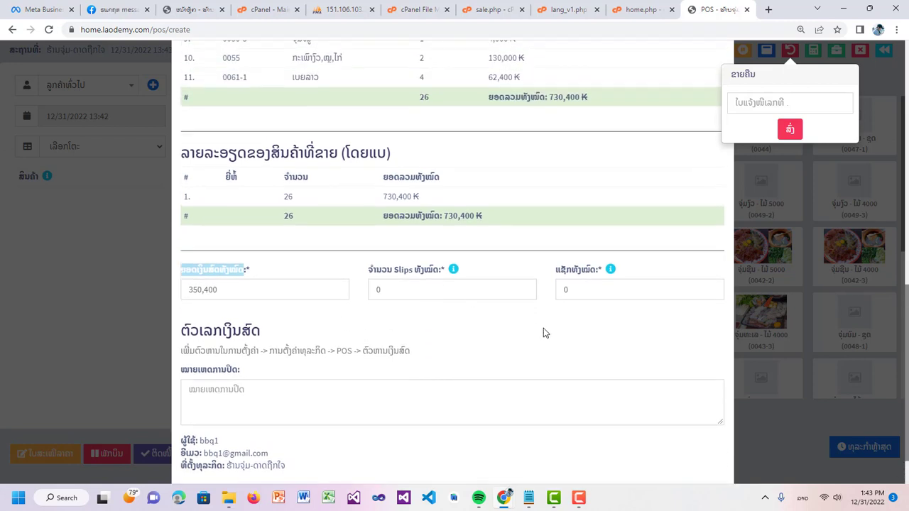
scroll(543, 333, "down", 1)
left_click(659, 448)
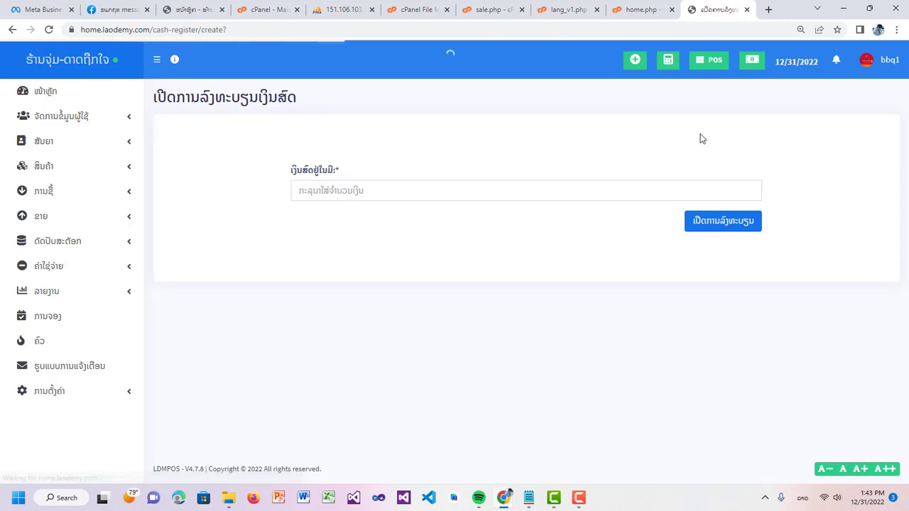
Return to the home dashboard and launch the POS again to reach the cash register opening form
left_click(59, 95)
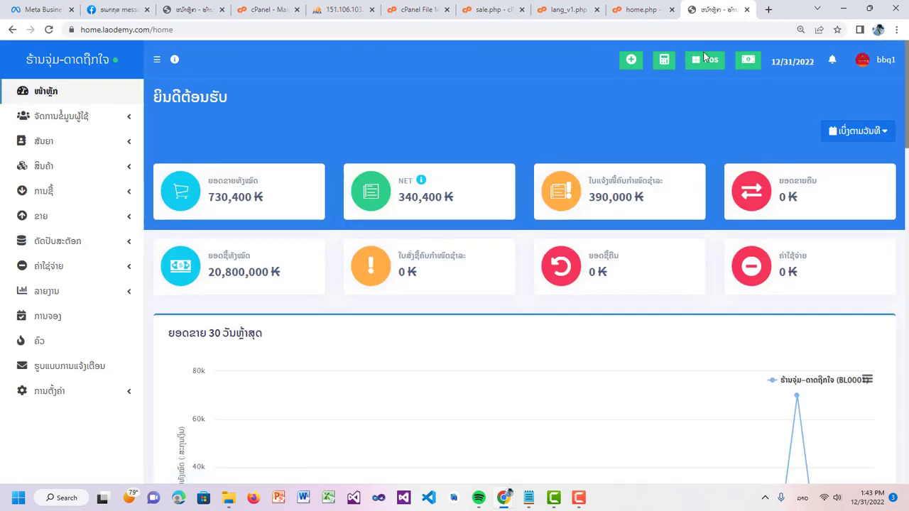
left_click(707, 64)
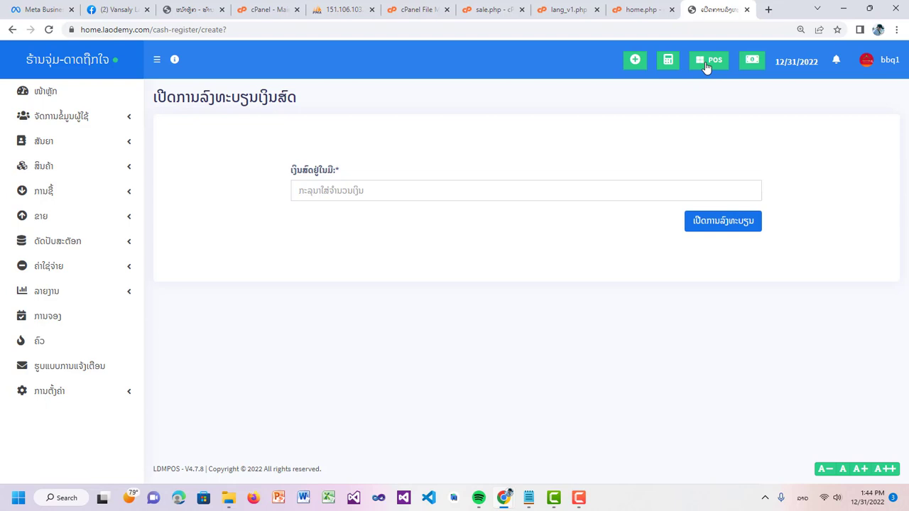
Open the cash register with 100000 cash in hand, and return to the POS sale screen by way of the POS list
left_click(377, 188)
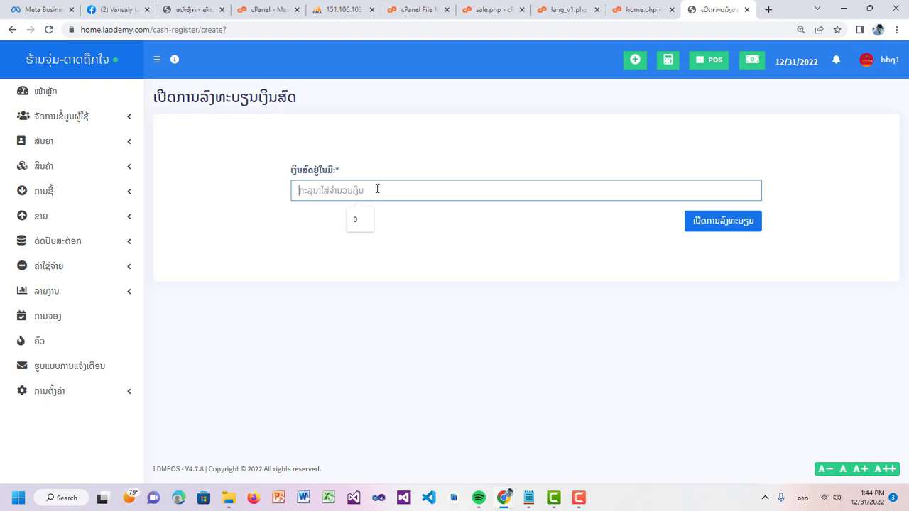
type("1")
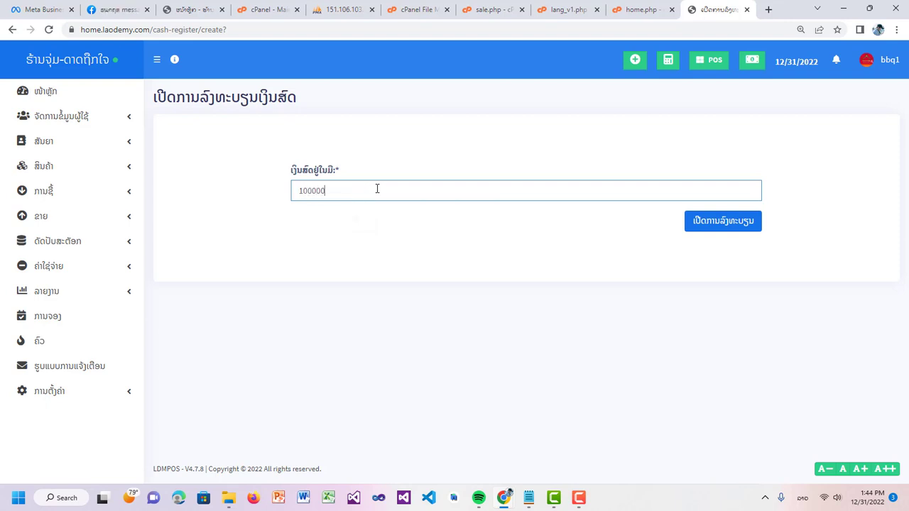
type("00000")
left_click(686, 225)
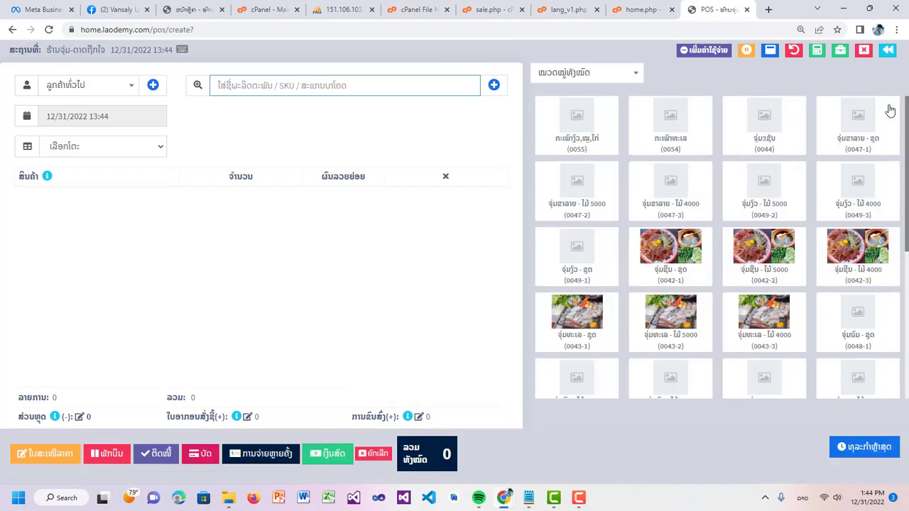
left_click(887, 51)
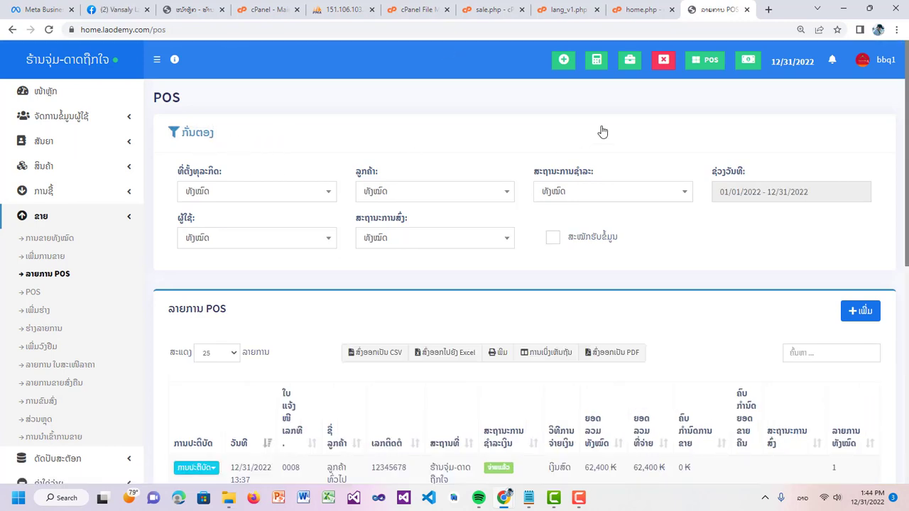
left_click(705, 60)
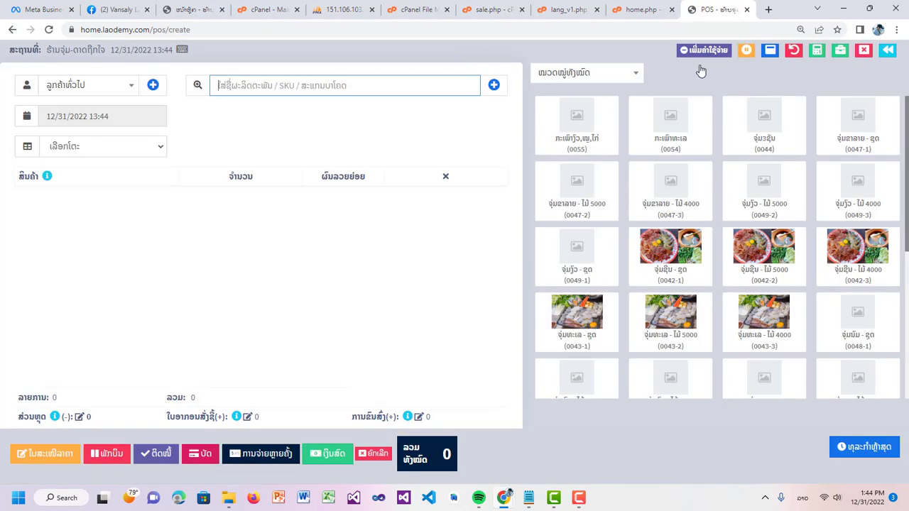
Open the new register's details and review its time range and the payment methods with their sales and expense columns
left_click(837, 57)
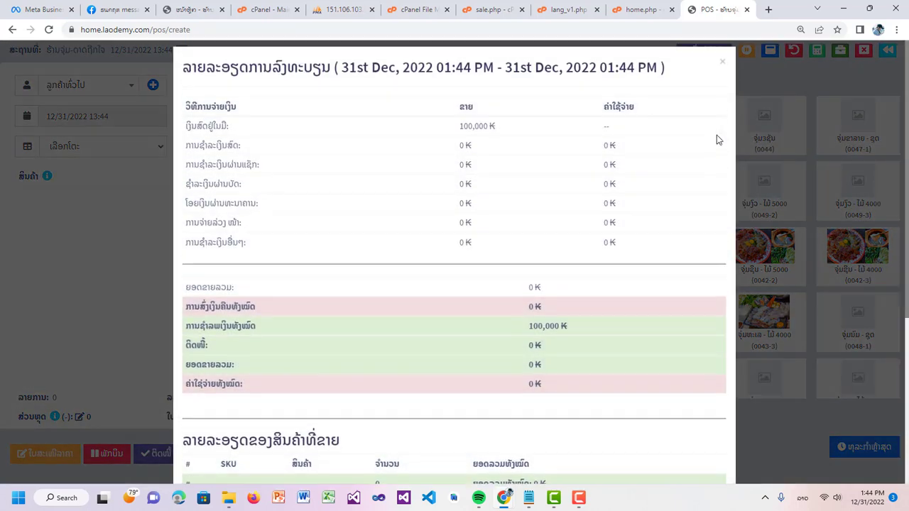
left_click_drag(192, 80, 359, 75)
left_click_drag(464, 83, 433, 83)
left_click_drag(638, 82, 573, 84)
left_click(222, 121)
left_click_drag(222, 121, 190, 124)
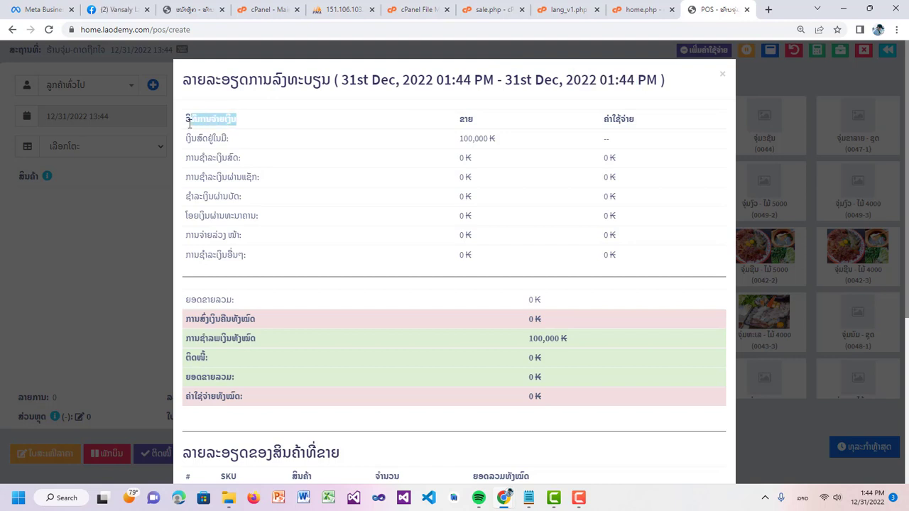
double_click(465, 121)
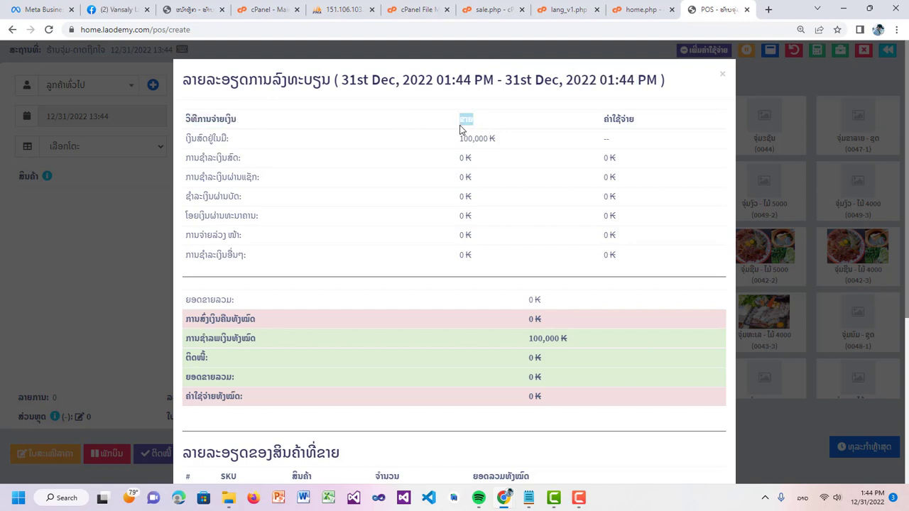
left_click(615, 157)
double_click(463, 119)
left_click(508, 156)
left_click_drag(508, 147, 459, 138)
Review the register's total sales and sold-product sections, and close the details without printing
left_click(234, 145)
scroll(356, 213, "down", 1)
double_click(245, 190)
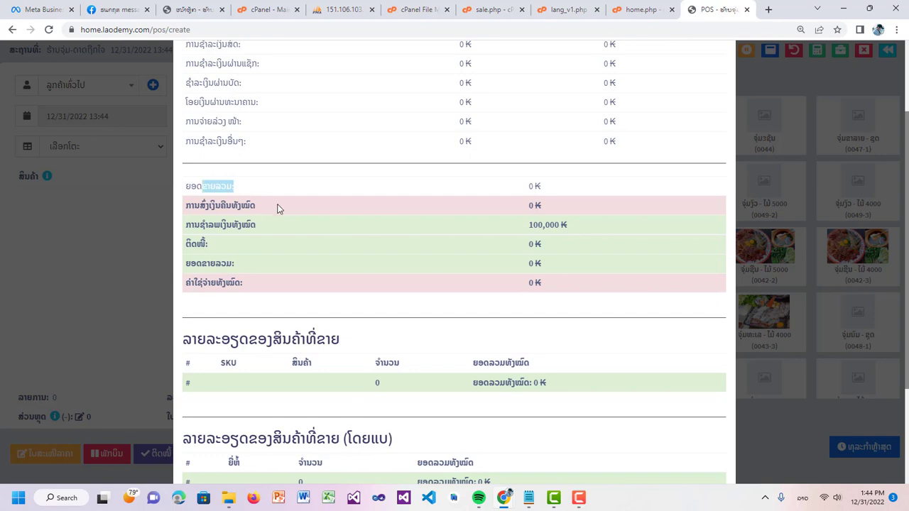
scroll(294, 213, "down", 2)
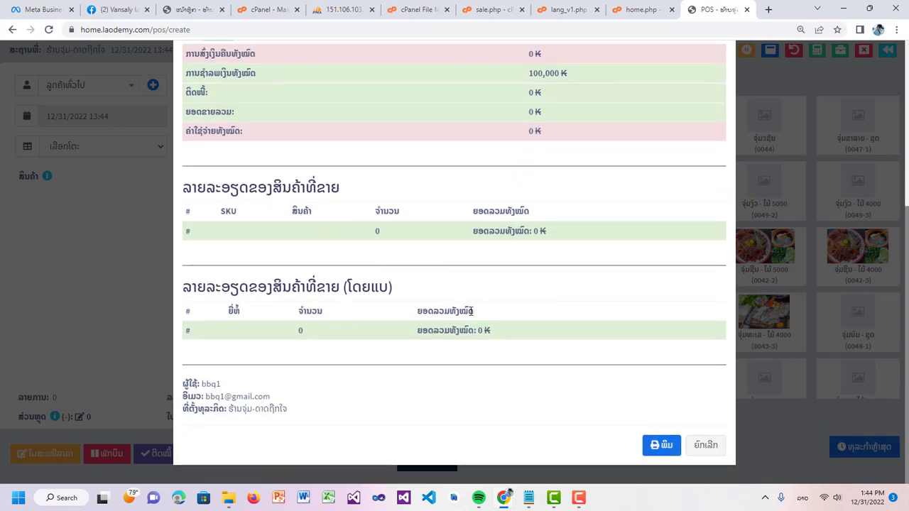
left_click(706, 444)
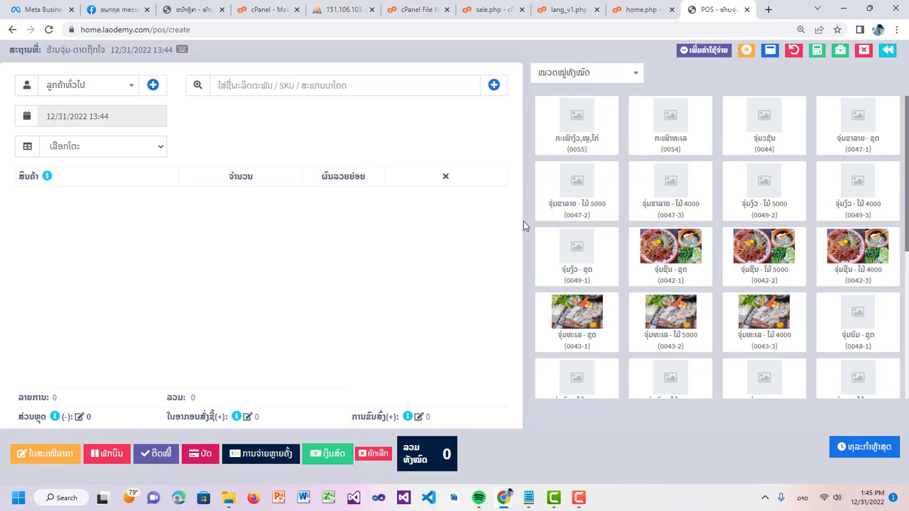
Assign the order to table ໂຕະ1 and add one each of products 0055 and 0047-3
left_click(583, 150)
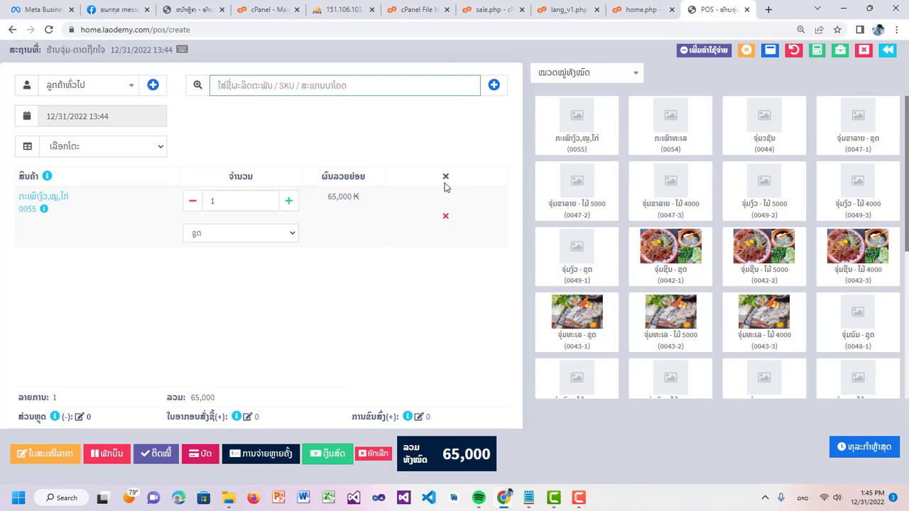
left_click(445, 216)
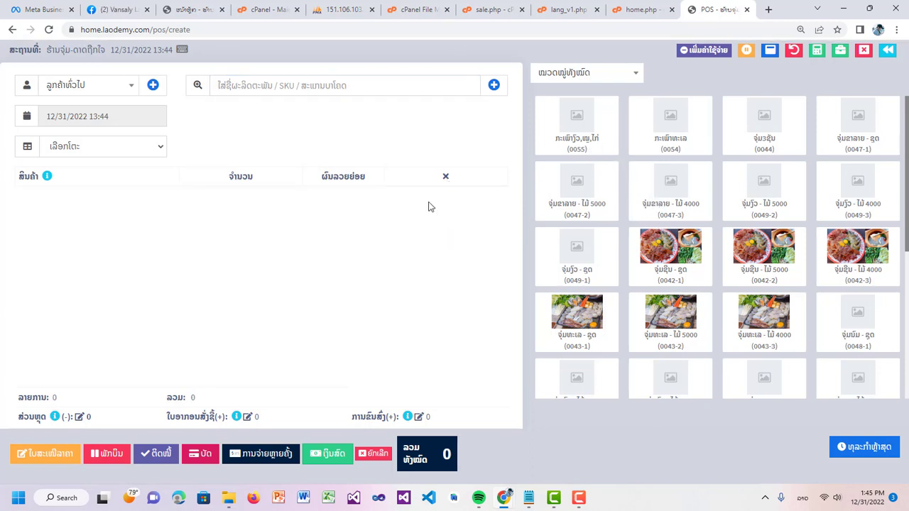
left_click(128, 149)
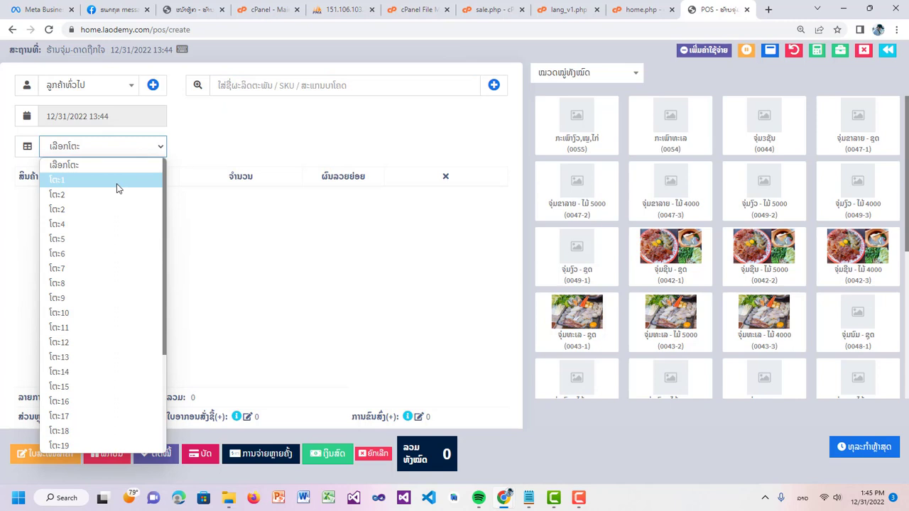
left_click(118, 182)
left_click(584, 142)
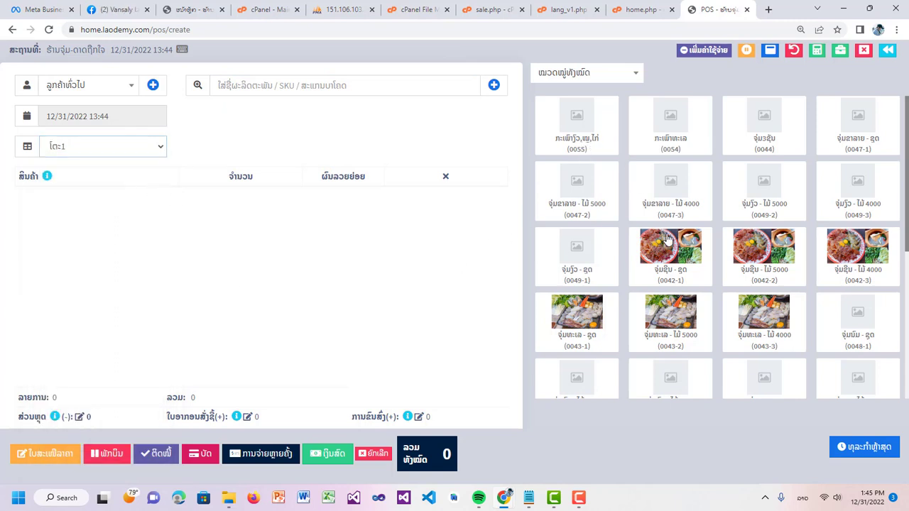
left_click(677, 192)
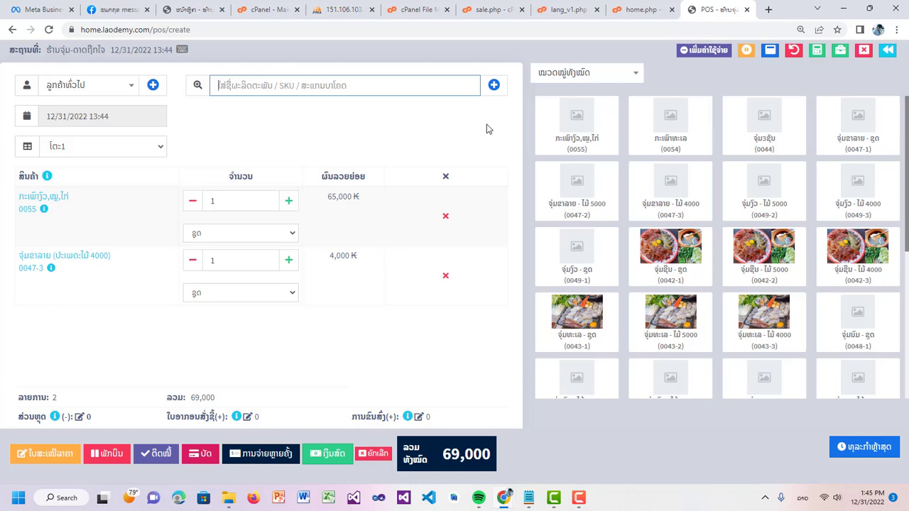
Filter the products to the drinks category ເຄື່ອງດື່ມ and add ເບຍລາວ items 0061-2 and 0061-3 to the order
scroll(676, 209, "down", 4)
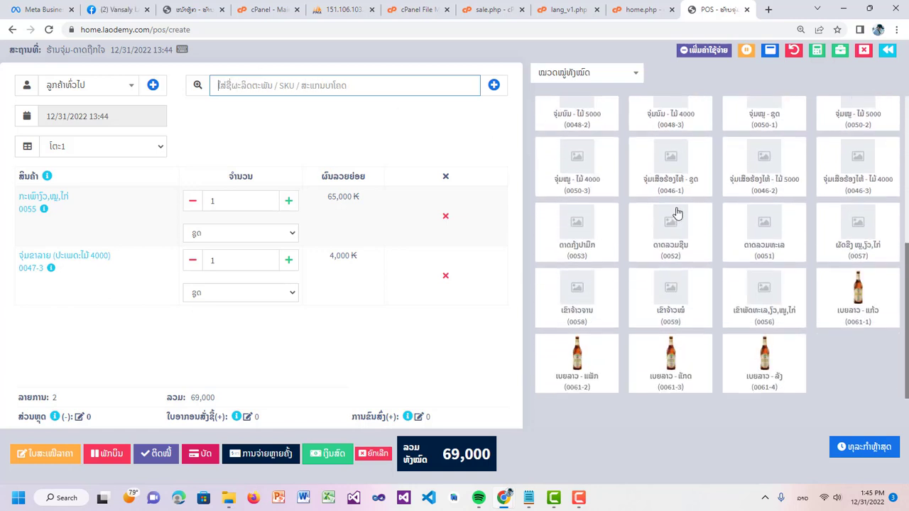
scroll(676, 213, "up", 5)
left_click(609, 74)
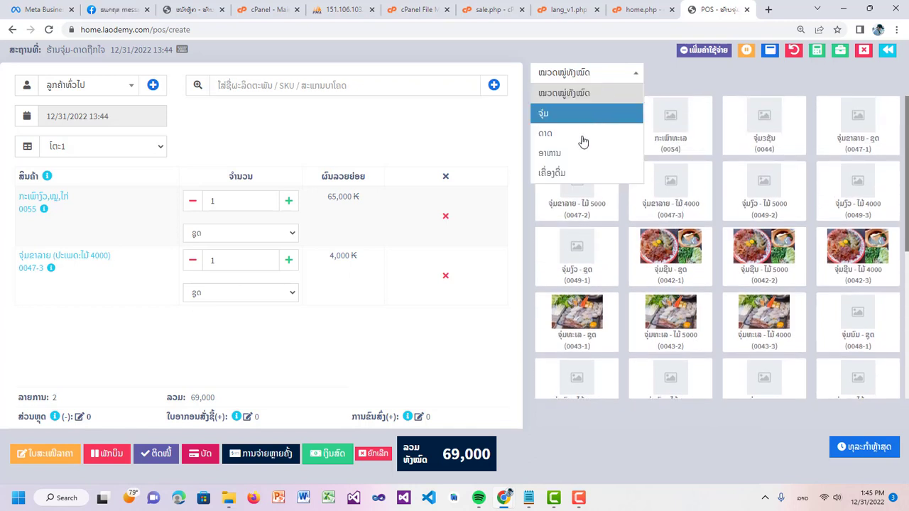
left_click(571, 172)
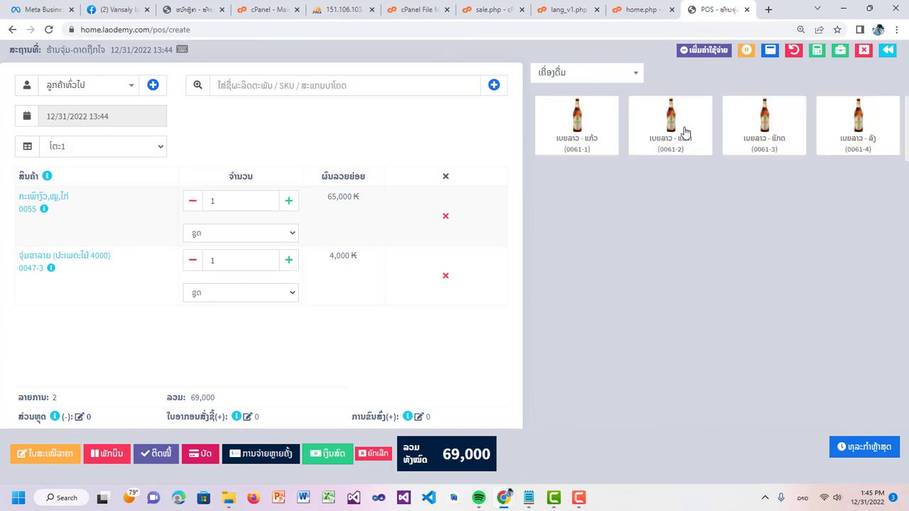
left_click(683, 134)
left_click(734, 118)
Raise the quantity of ເບຍລາວ item 0061-3 to 2 and return it to 1
scroll(288, 242, "down", 1)
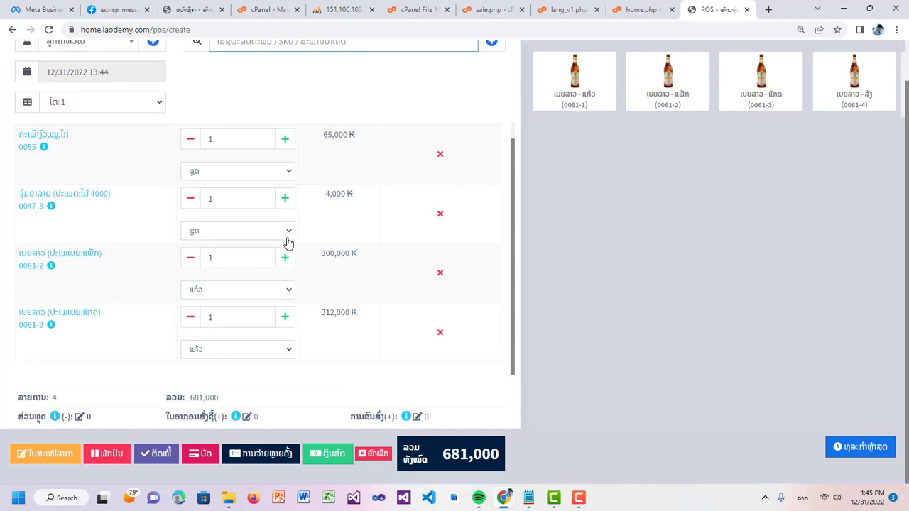
scroll(260, 245, "up", 2)
scroll(219, 230, "down", 1)
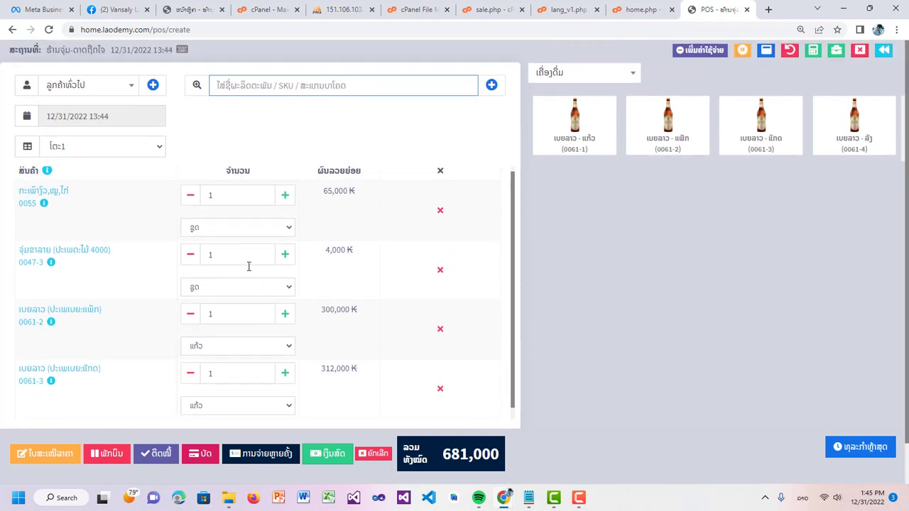
scroll(248, 265, "up", 1)
left_click(287, 380)
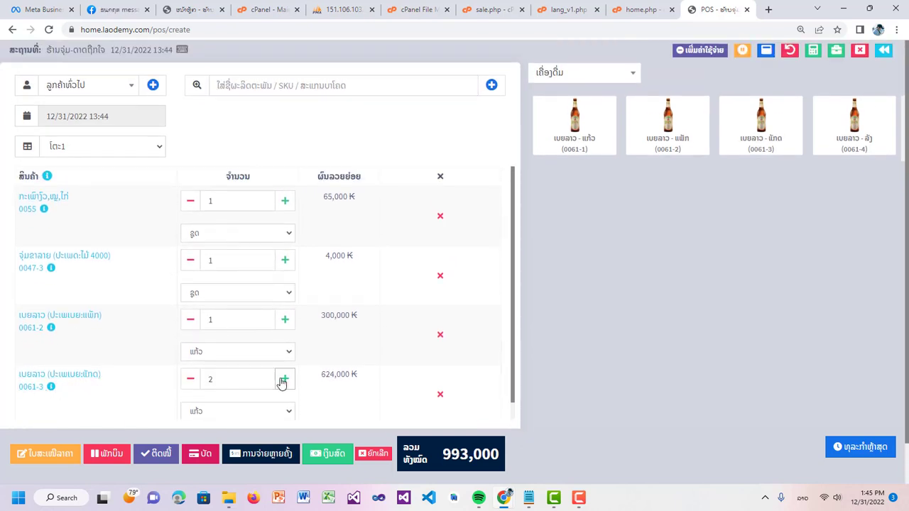
left_click(191, 379)
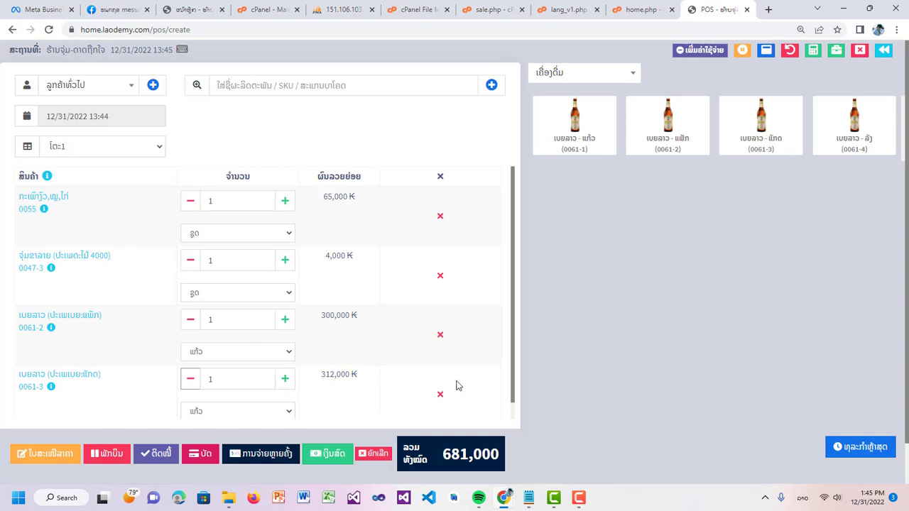
Look over the order lines, then open the new contact form and close it without saving
scroll(395, 381, "down", 1)
scroll(282, 314, "up", 1)
scroll(213, 319, "down", 1)
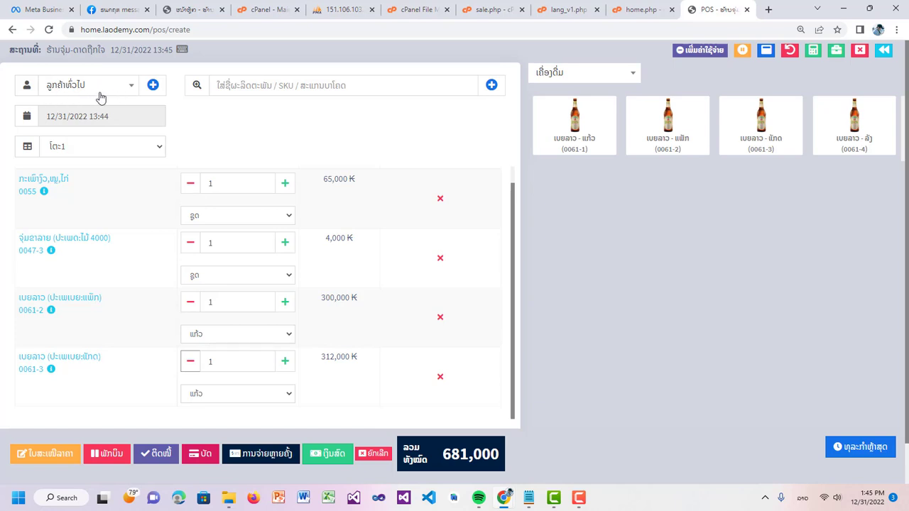
left_click(151, 85)
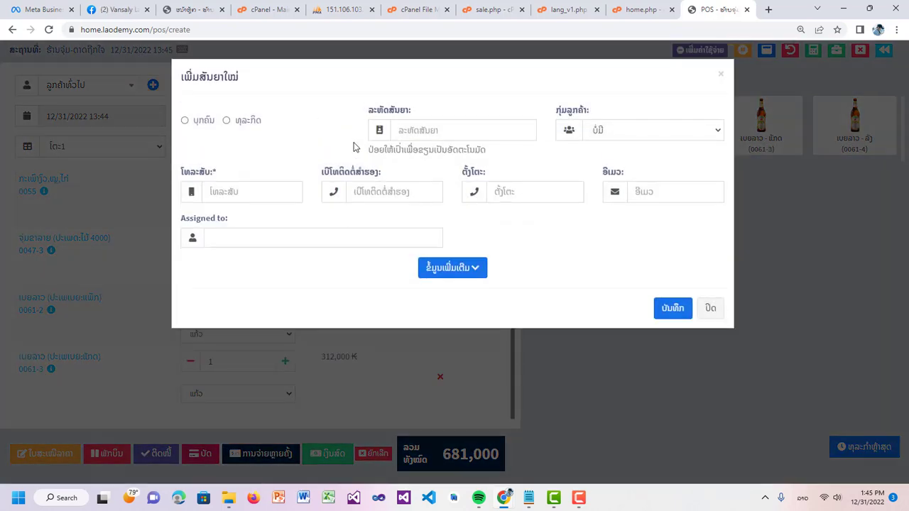
left_click(709, 308)
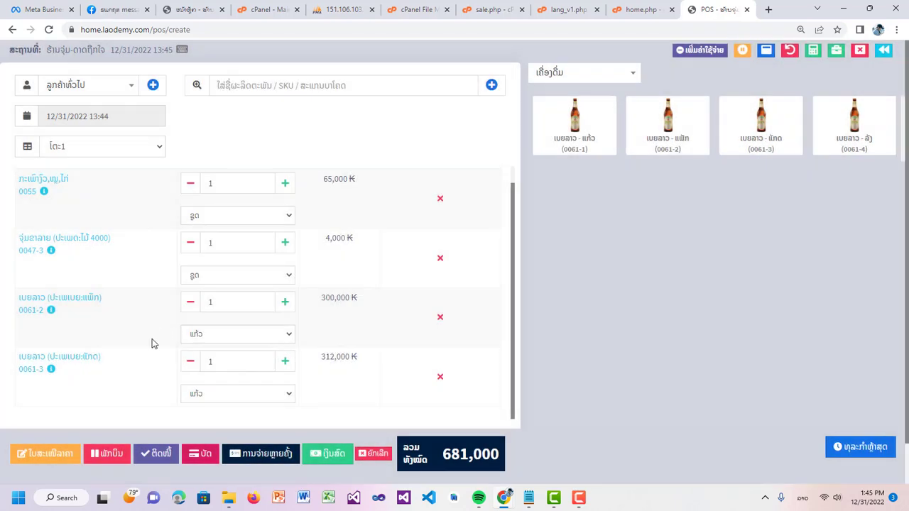
Check the order's summary and suspend the sale for table ໂຕະ1 without a note
scroll(153, 366, "down", 1)
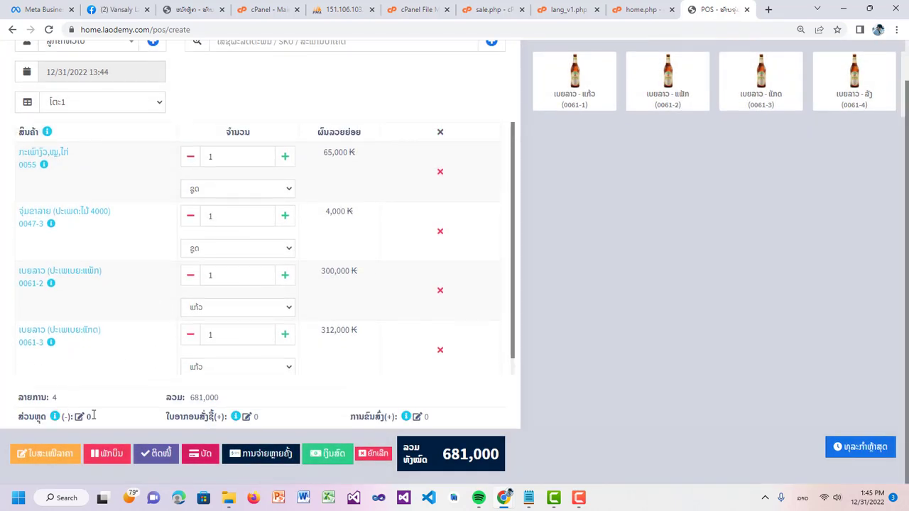
scroll(89, 311, "up", 1)
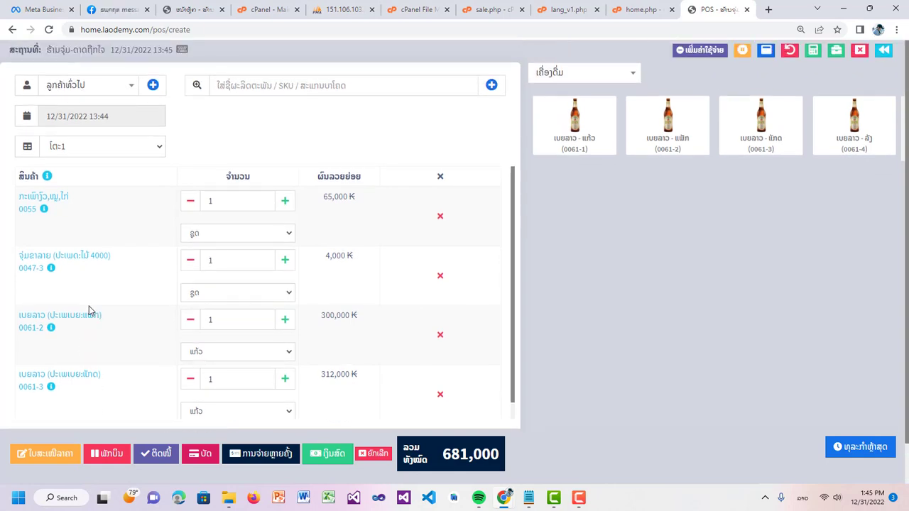
left_click(112, 456)
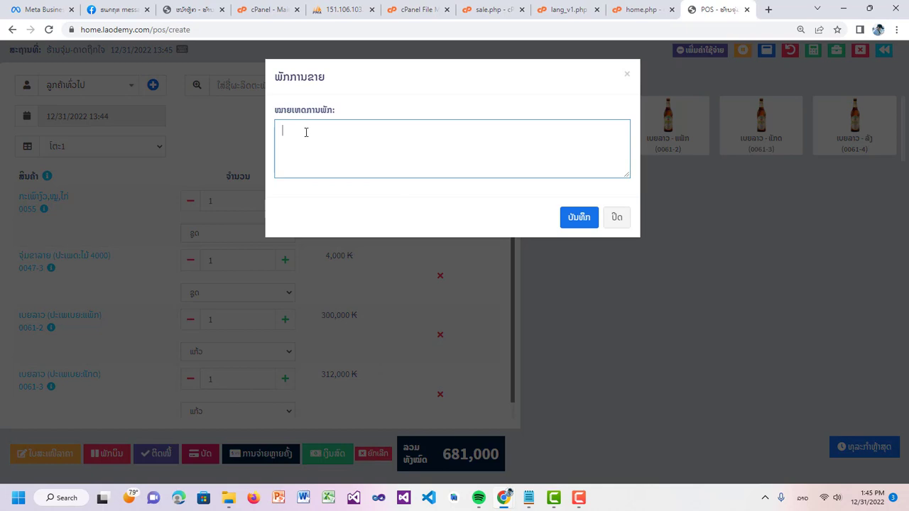
left_click(589, 222)
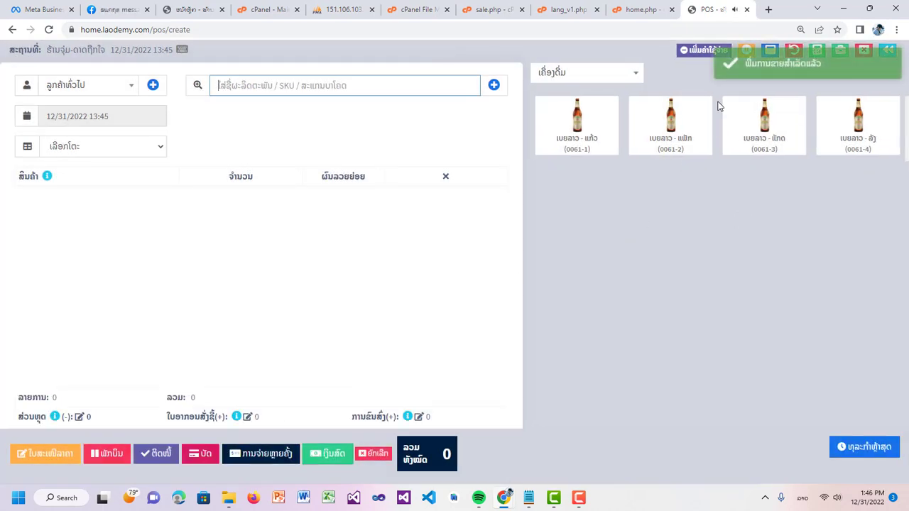
Show the suspended sales and delete the one for table ໂຕະ2, confirming the deletion
left_click(747, 51)
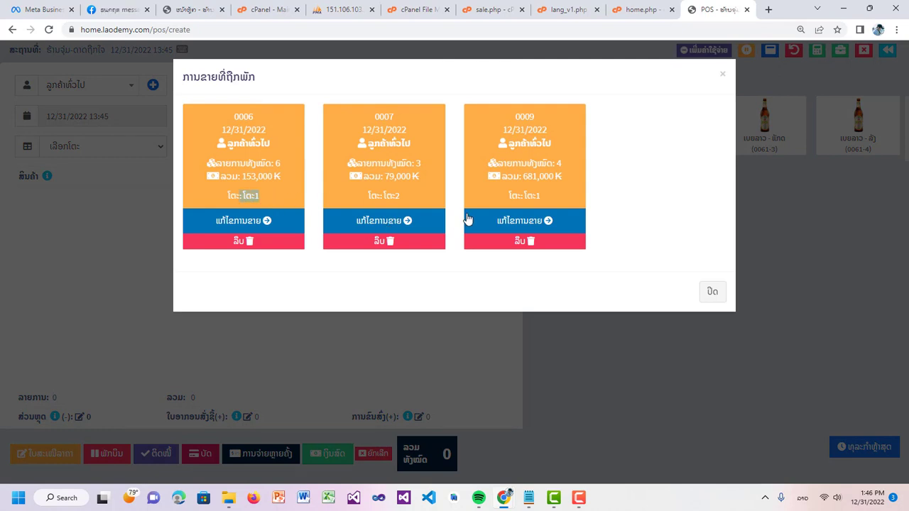
left_click(411, 242)
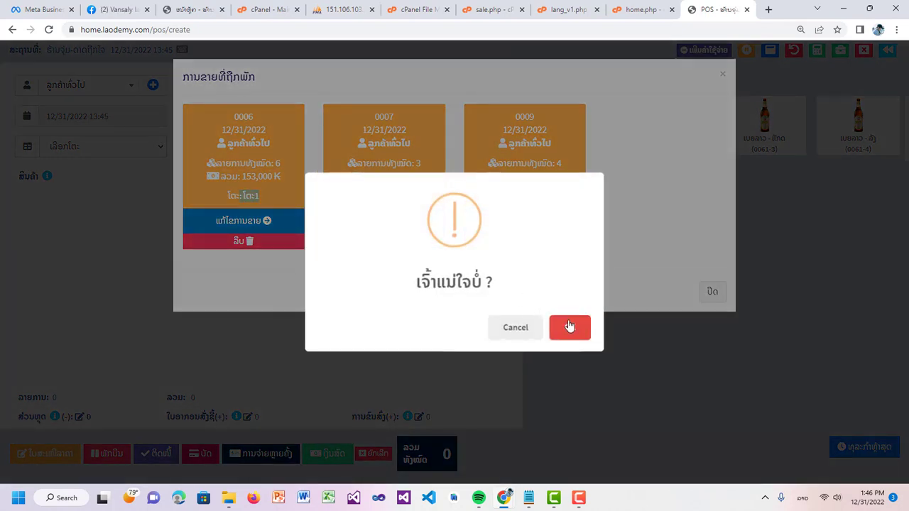
left_click(570, 326)
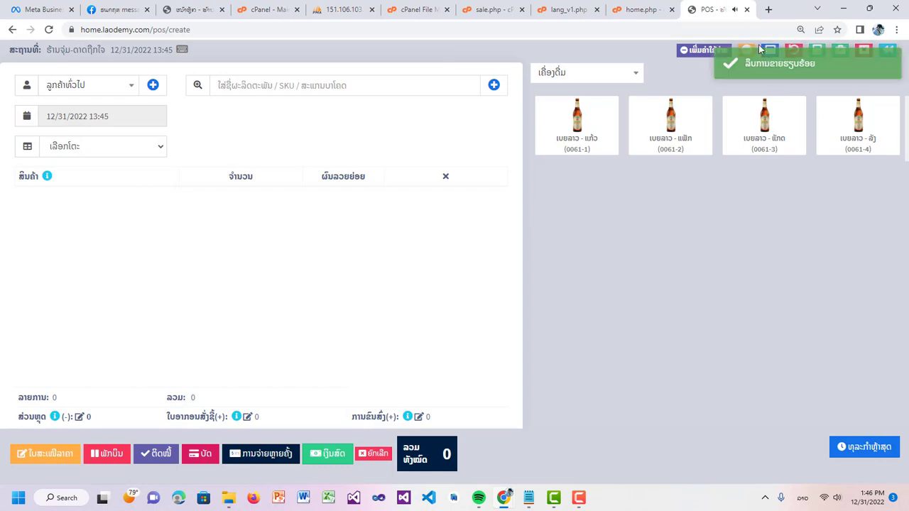
Reopen the suspended sales and delete the four-item sale of 681,000 ₭ for table ໂຕະ1
left_click(747, 51)
left_click(425, 242)
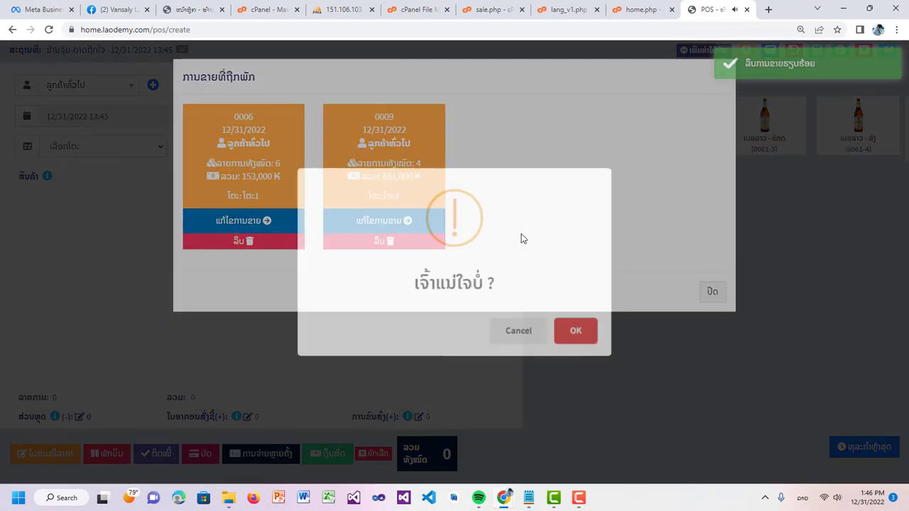
left_click(557, 327)
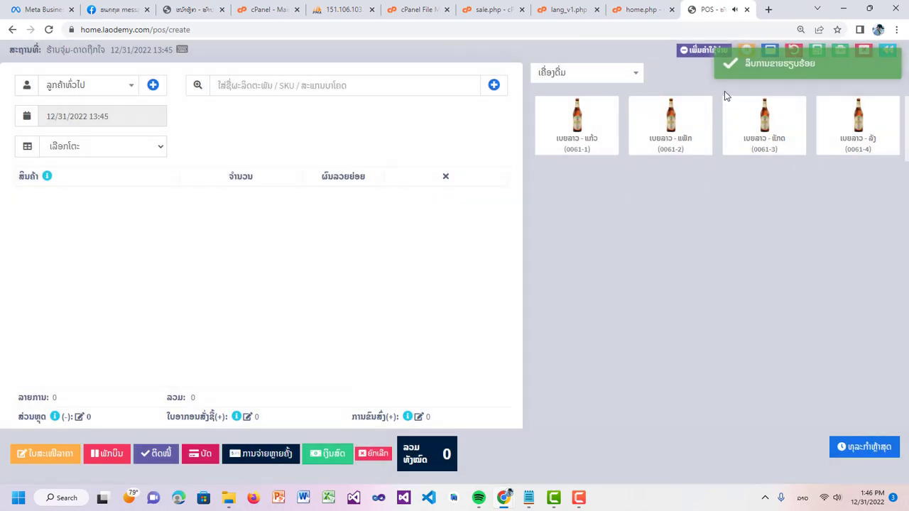
Check the remaining suspended sale for table ໂຕະ1 and its total, and close the list
left_click(747, 51)
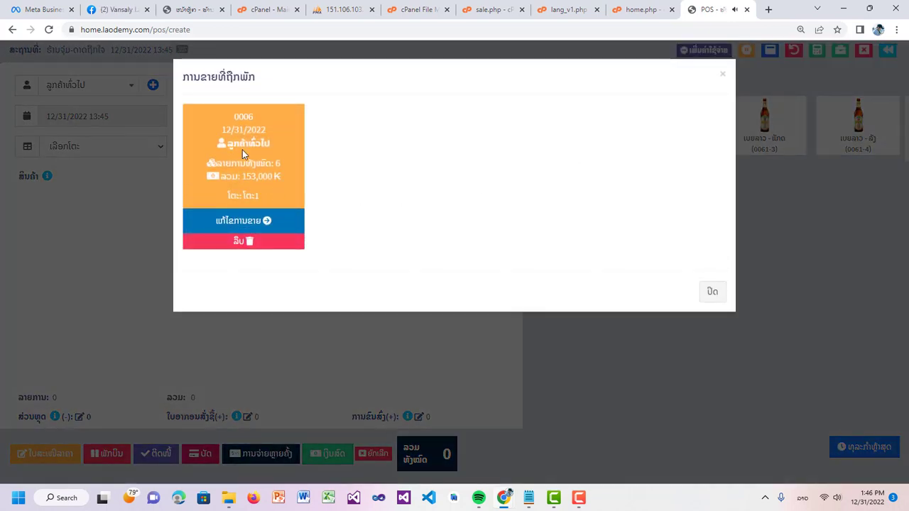
left_click_drag(278, 179, 233, 178)
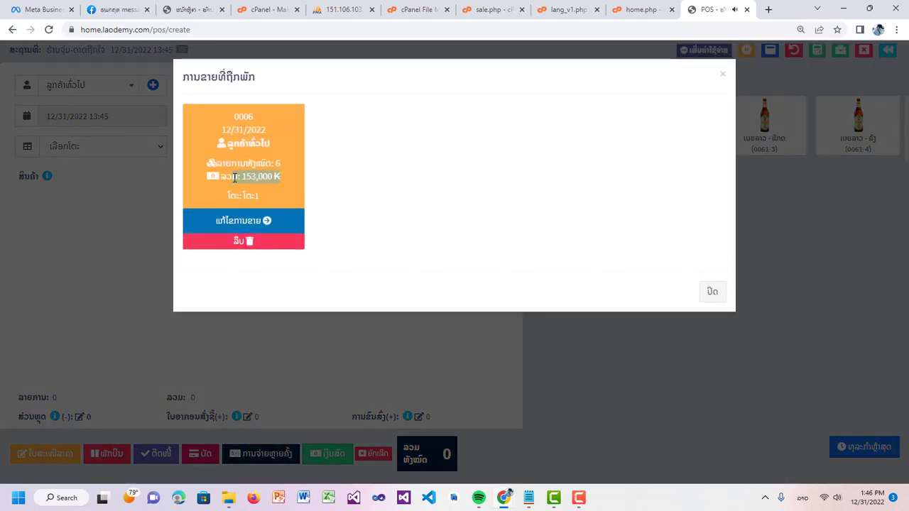
left_click(372, 170)
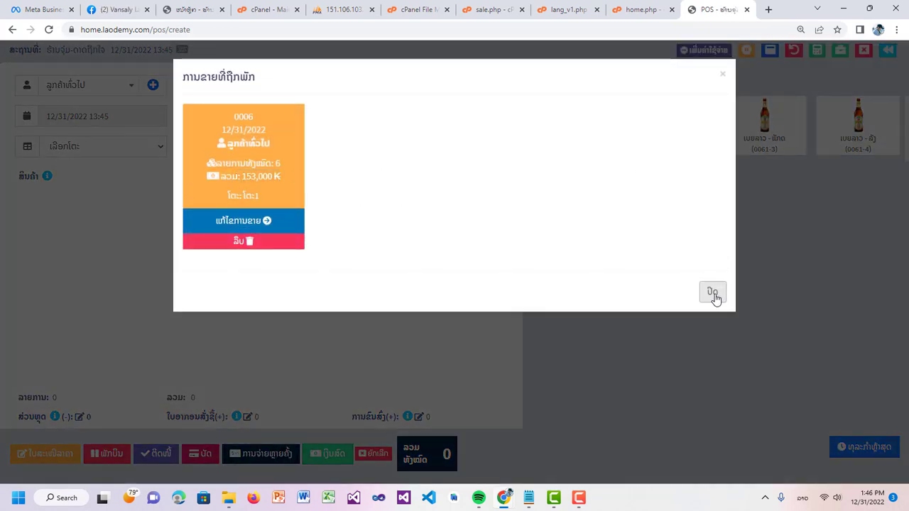
left_click(711, 294)
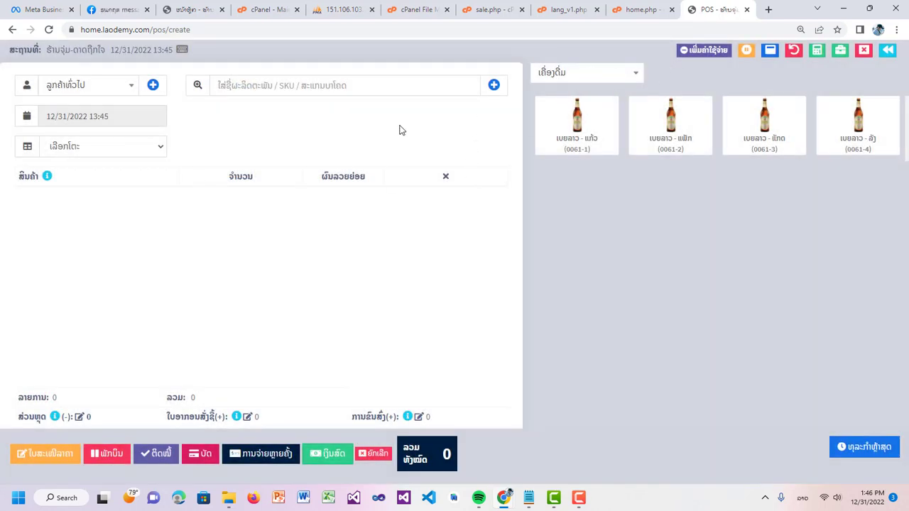
Start an order for table ໂຕະ2 with one ເບຍລາວ - ແກ້ວ, plus ຈຸ່ມຂາລາຍ - ຊຸດ and ຈຸ່ມງົວ - ໄມ້ 5000 from the ຈຸ່ມ category
left_click(120, 144)
left_click(118, 191)
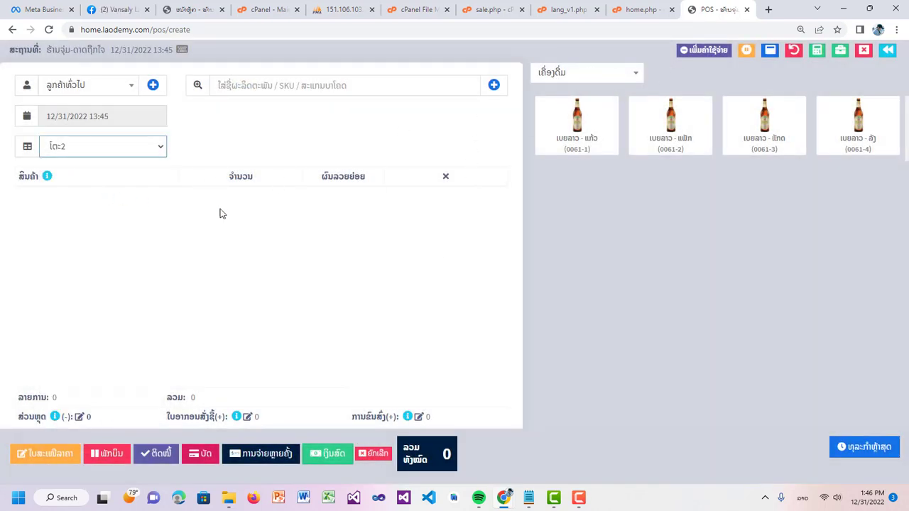
left_click(585, 147)
left_click(599, 74)
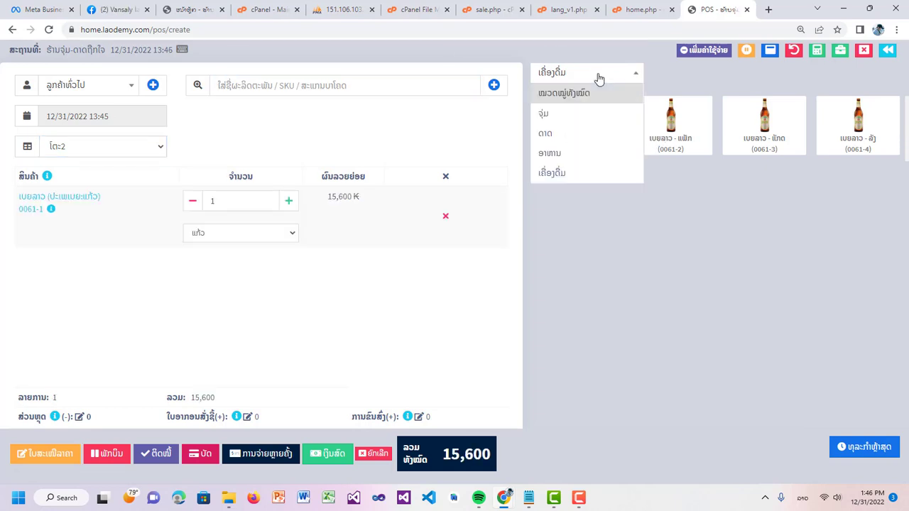
left_click(599, 78)
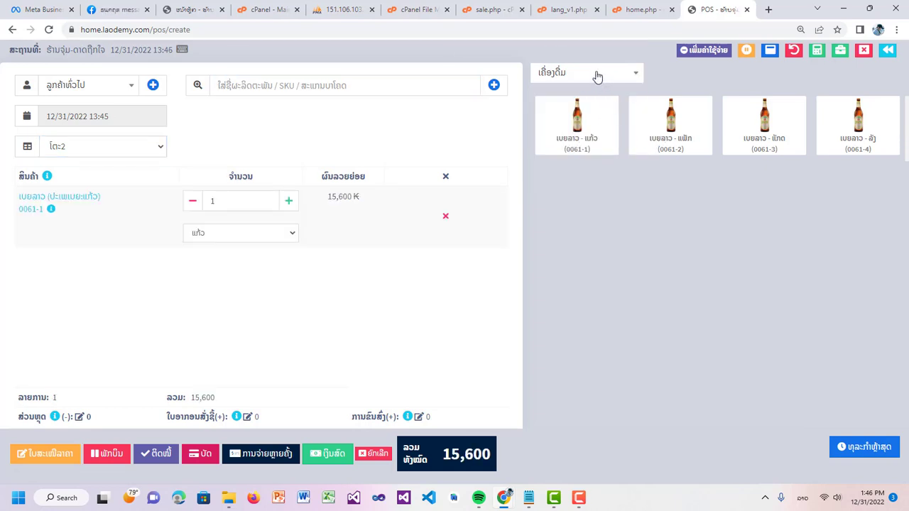
left_click(597, 74)
left_click(574, 118)
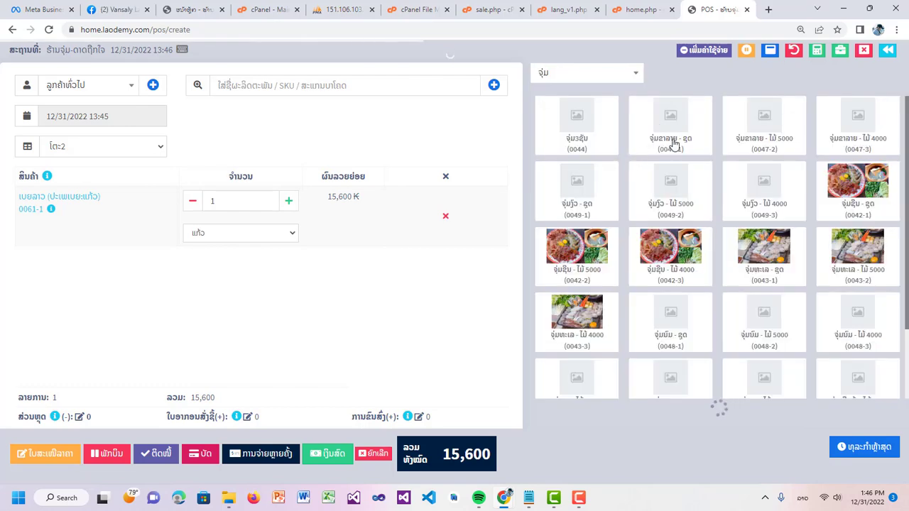
left_click(674, 144)
left_click(681, 203)
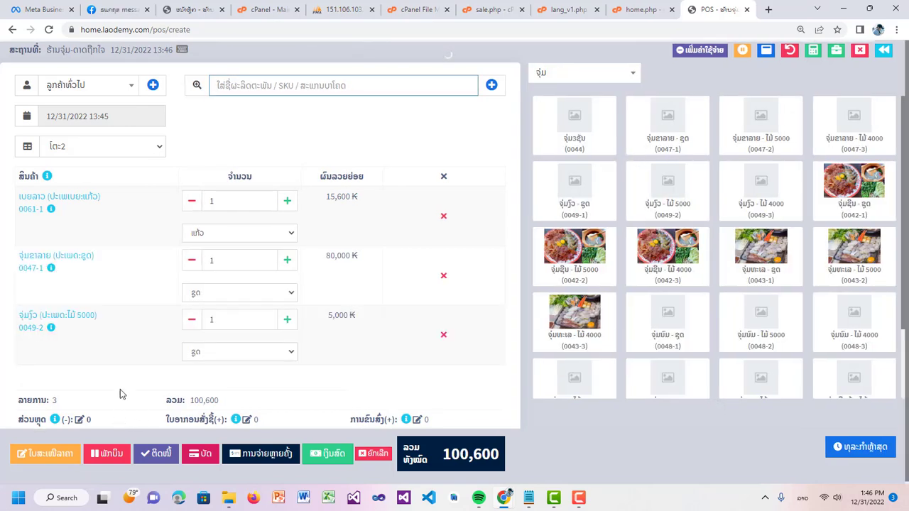
Suspend the ໂຕະ2 order without a note and check it in the suspended sales list
left_click(110, 454)
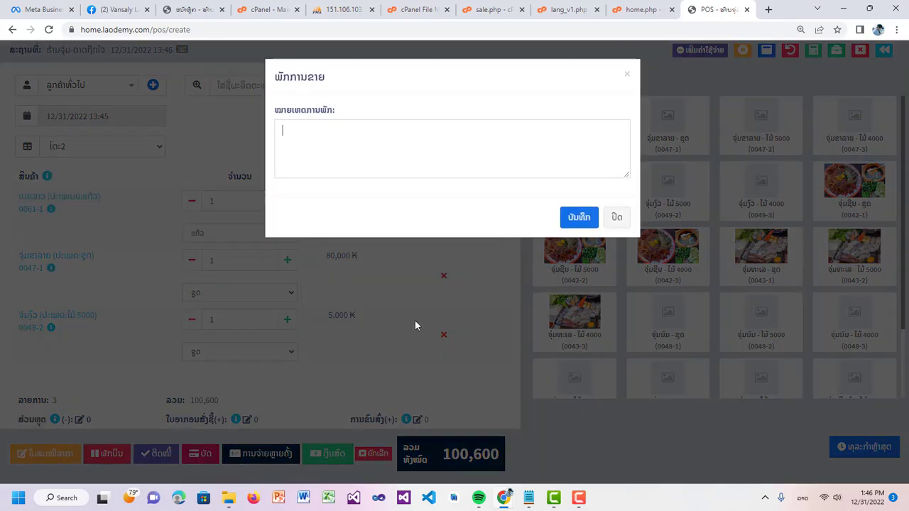
left_click(570, 217)
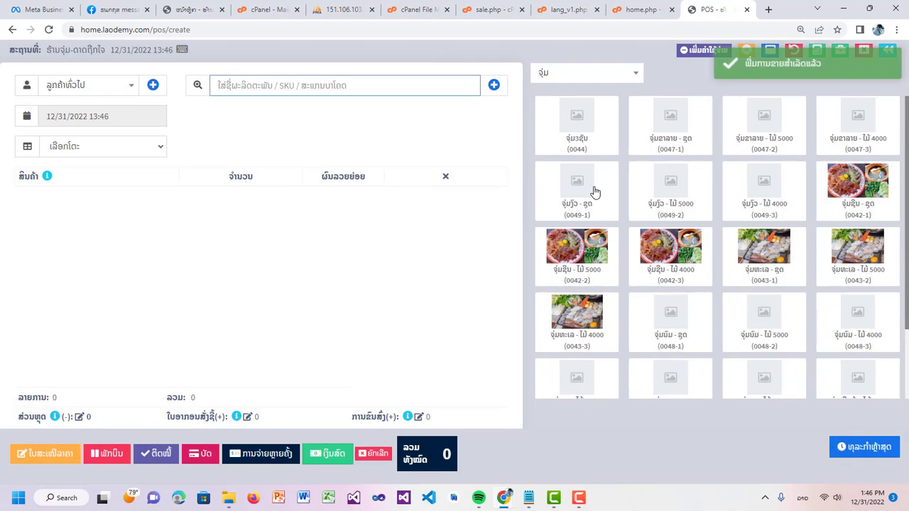
left_click(747, 48)
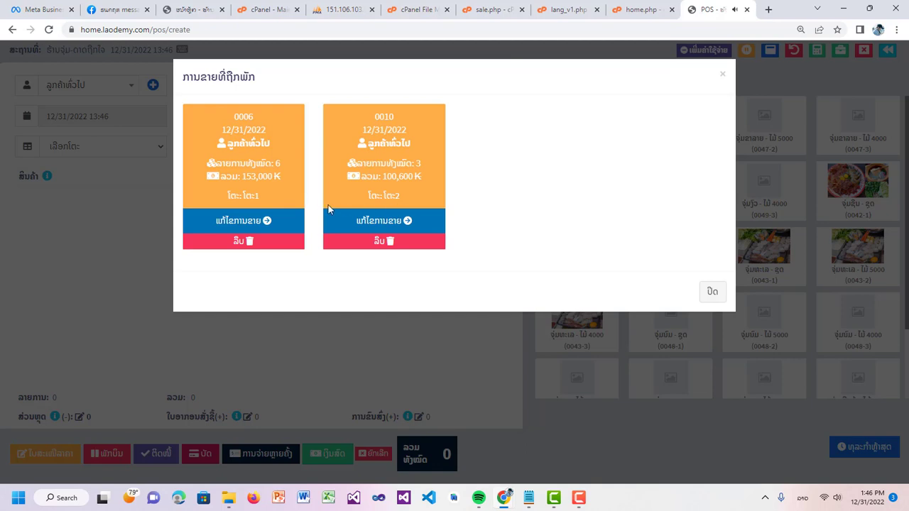
left_click(712, 291)
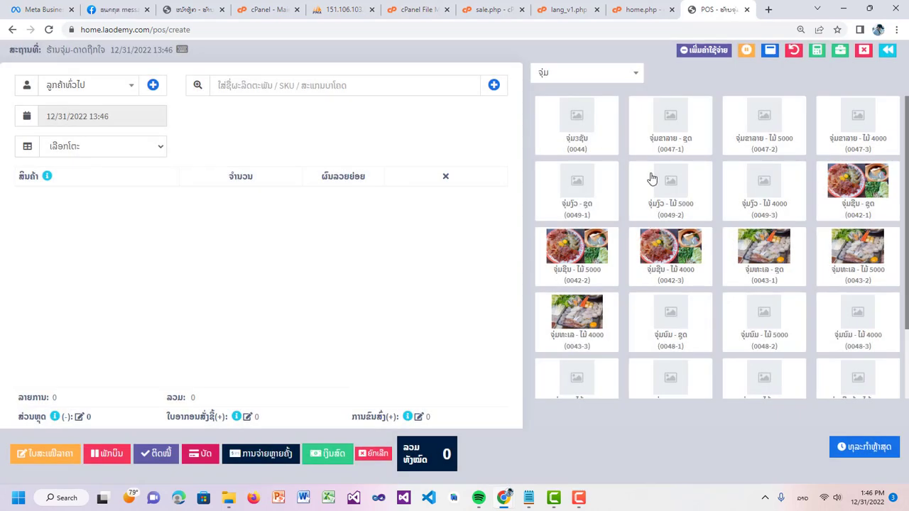
Reopen the suspended ໂຕະ1 sale and add one more ຈຸ່ມຊີ້ນ - ຊຸດ, ຈຸ່ມຊີ້ນ - ໄມ້ 5000 and ຈຸ່ມທະເລ - ໄມ້ 4000
left_click(744, 51)
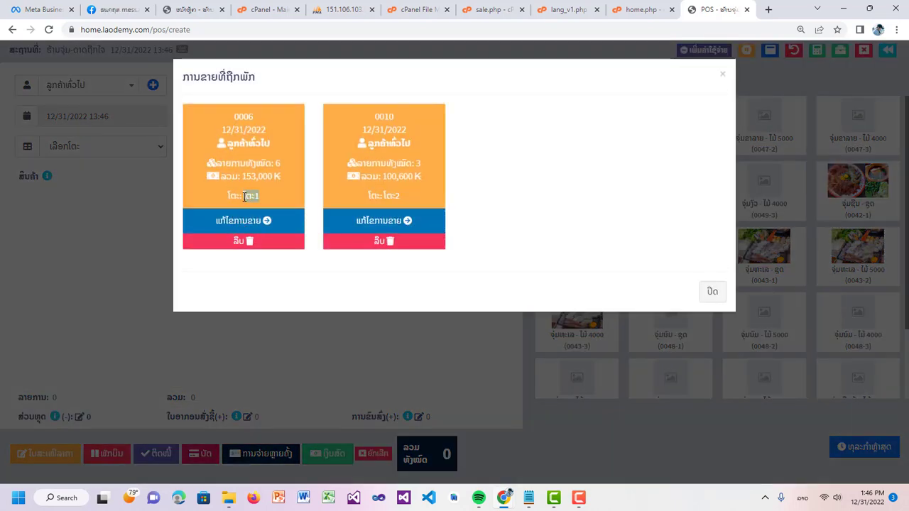
left_click(228, 225)
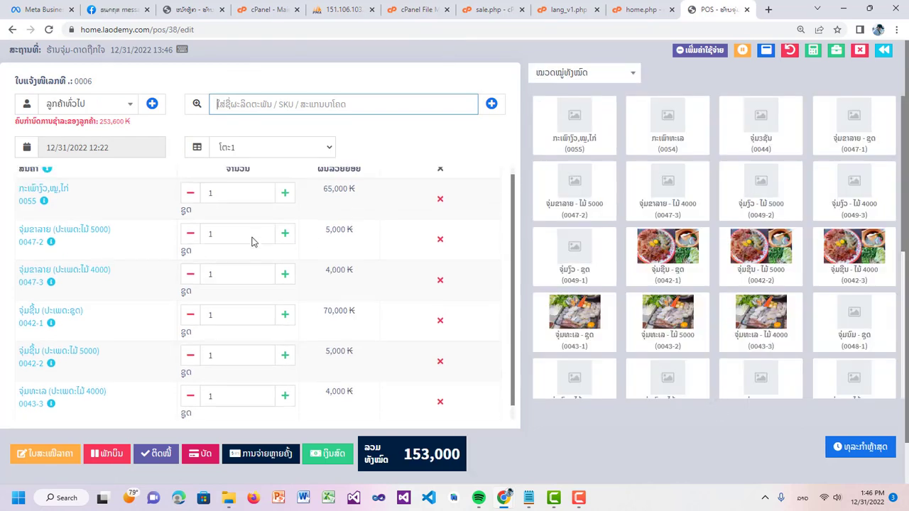
scroll(251, 241, "down", 1)
scroll(253, 235, "up", 1)
left_click(681, 247)
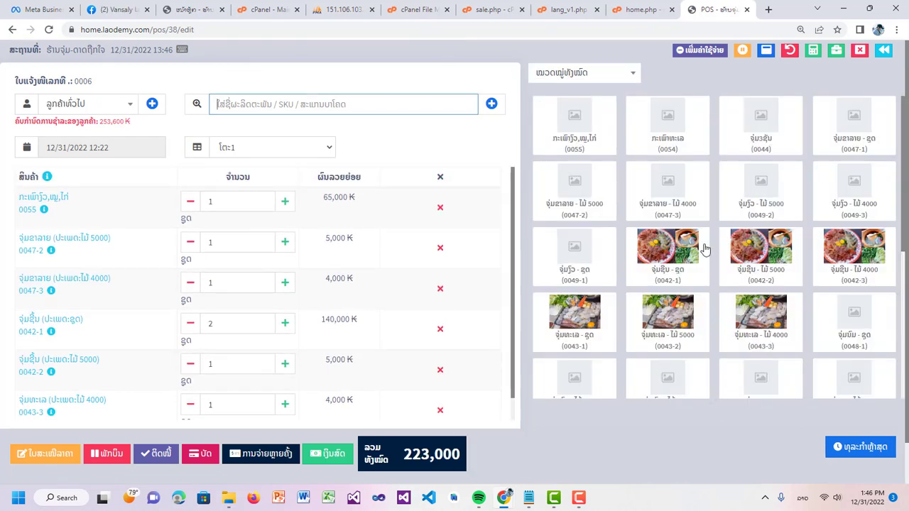
left_click(767, 250)
left_click(777, 311)
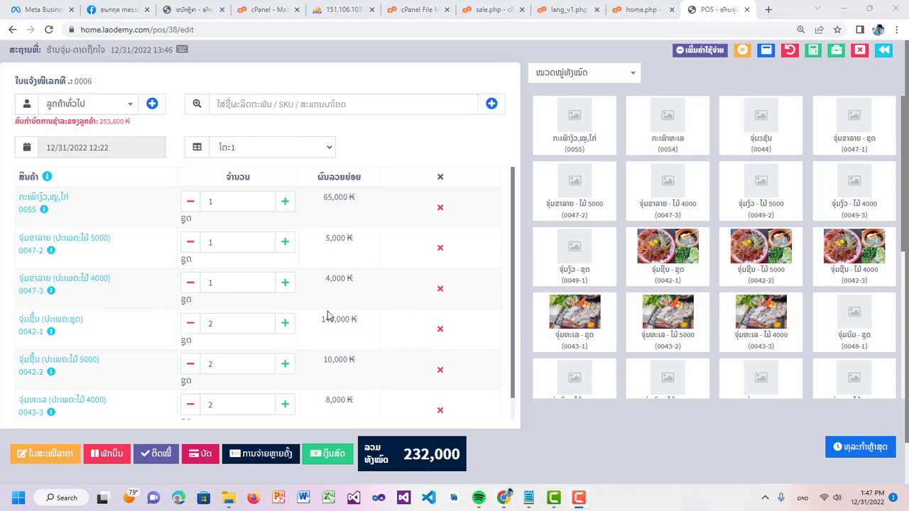
Suspend the updated ໂຕະ1 sale without a note and cancel printing its receipt
left_click(107, 453)
left_click(578, 218)
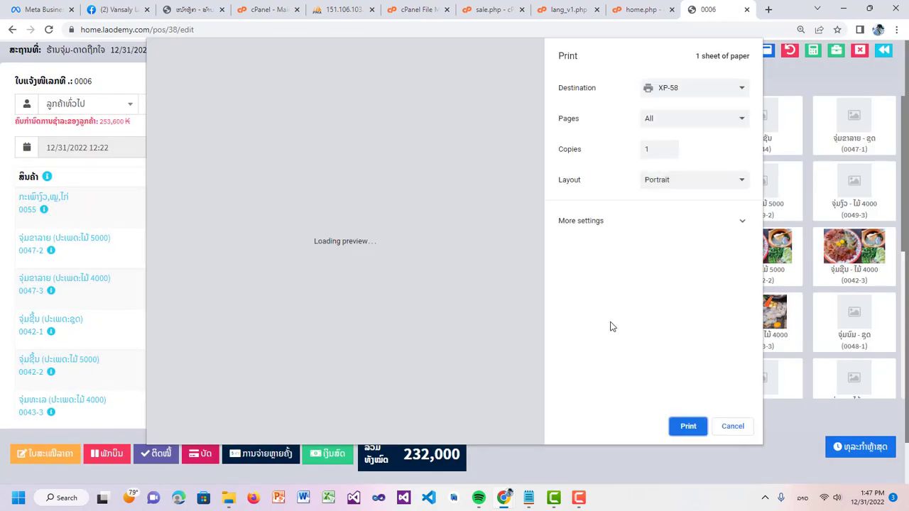
left_click(733, 428)
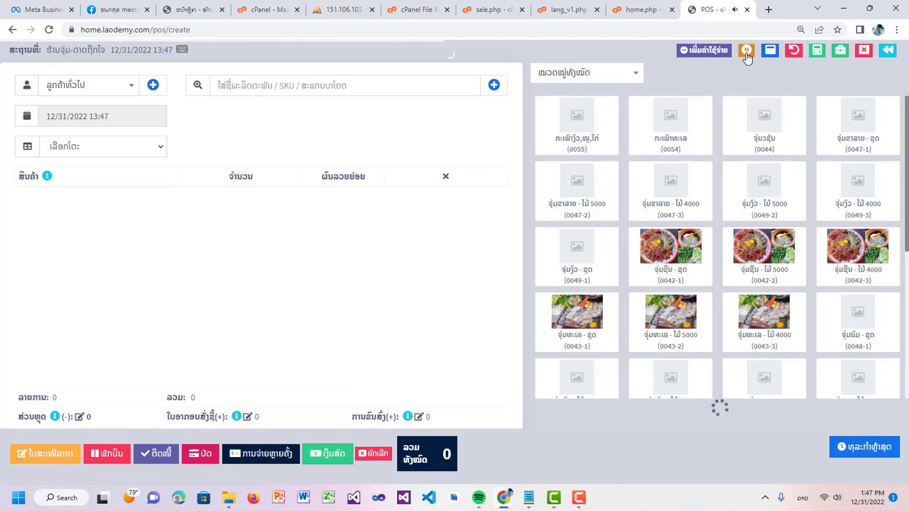
Check ໂຕະ1's total in the suspended sales, and reopen the ໂຕະ2 sale to add one ຈຸ່ມຊີ້ນ - ຊຸດ and one ຈຸ່ມຊີ້ນ - ໄມ້ 5000
left_click(746, 51)
left_click_drag(263, 201, 227, 197)
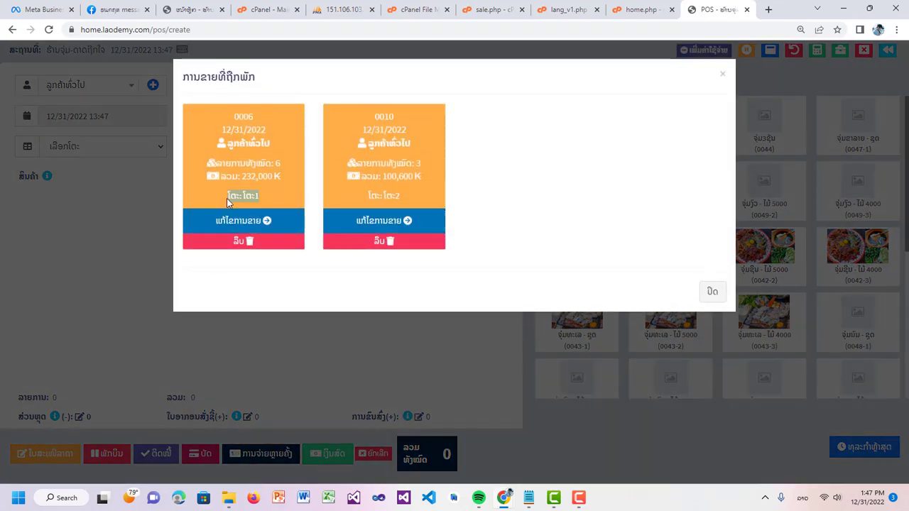
left_click_drag(269, 177, 242, 179)
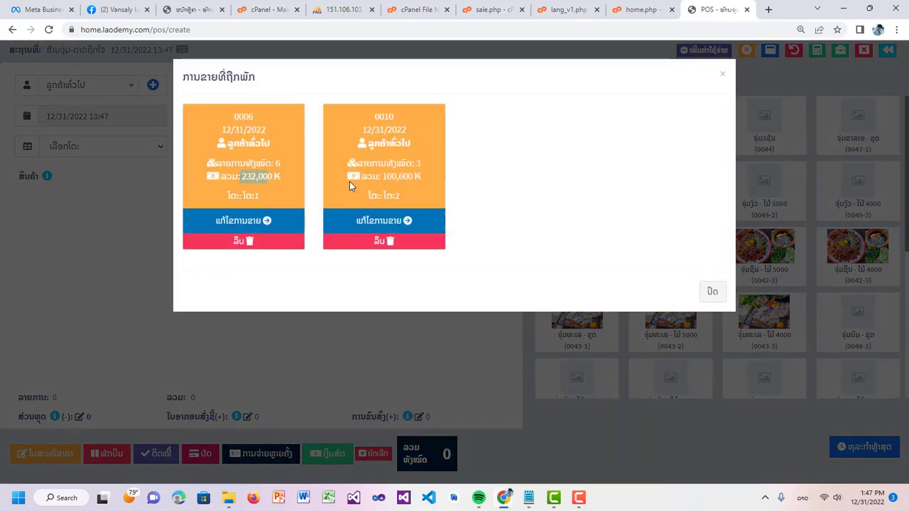
left_click(365, 223)
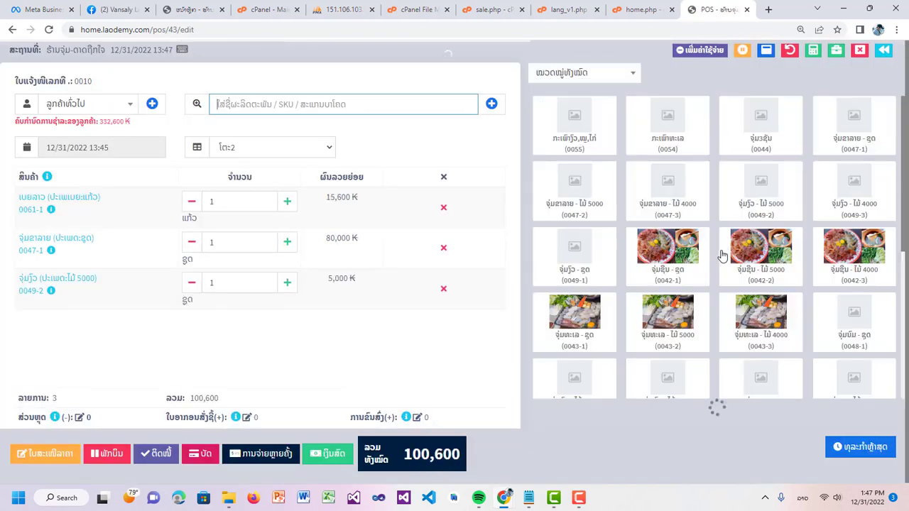
left_click(676, 261)
left_click(765, 258)
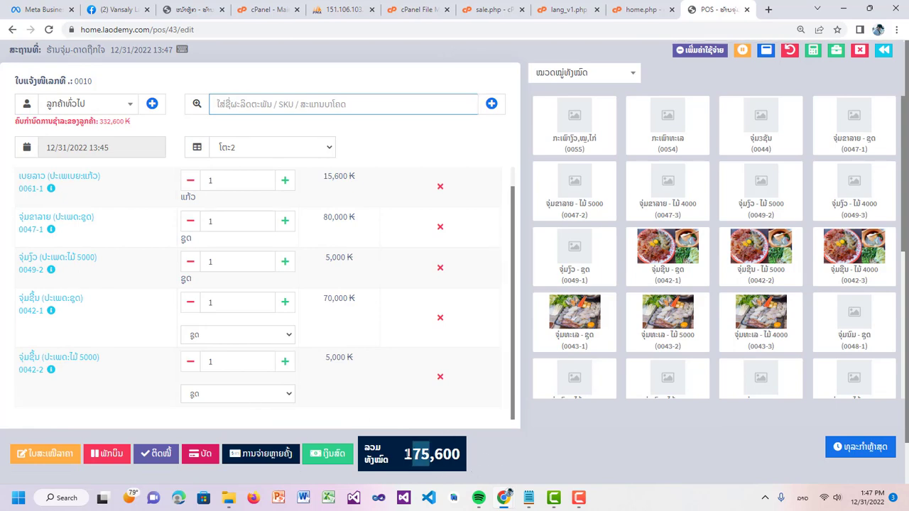
double_click(409, 455)
Suspend the extended ໂຕະ2 sale without a note and cancel printing its receipt
left_click(112, 458)
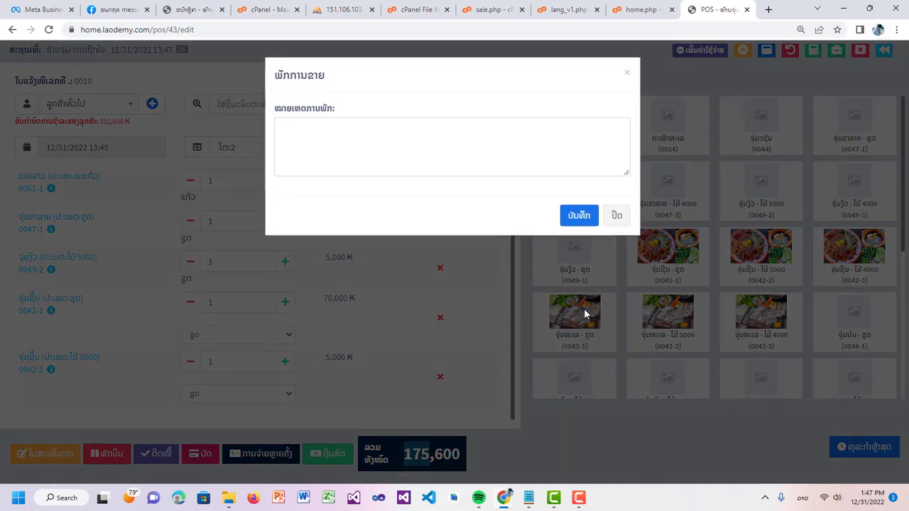
left_click(585, 217)
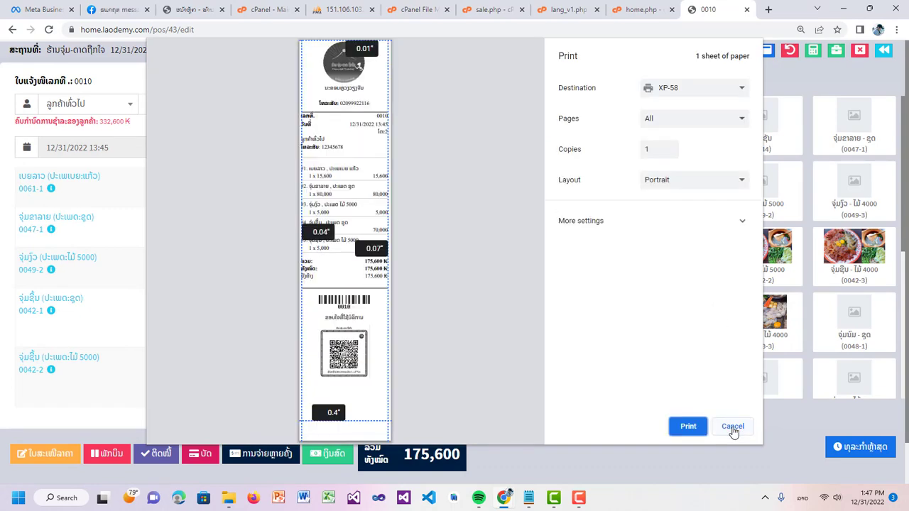
left_click(733, 428)
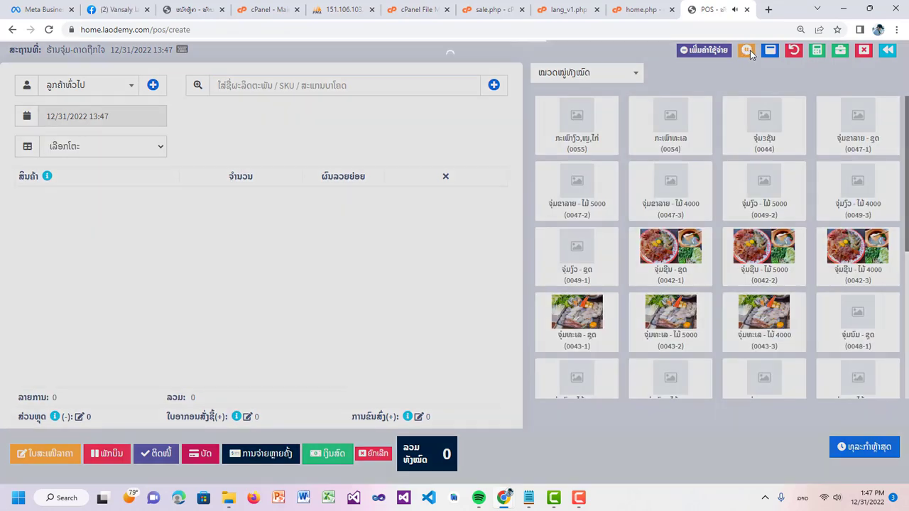
Reopen the suspended ໂຕະ1 sale and save it as a quotation, cancelling the print
left_click(746, 49)
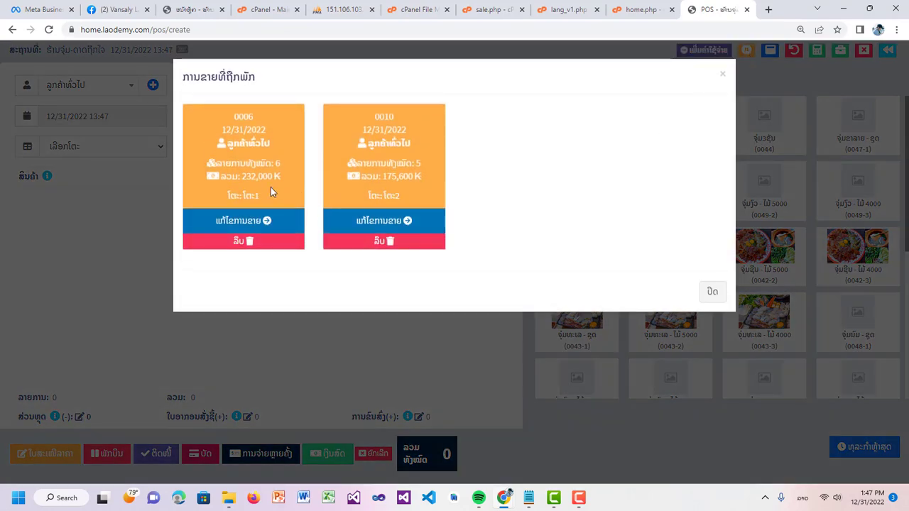
left_click(224, 221)
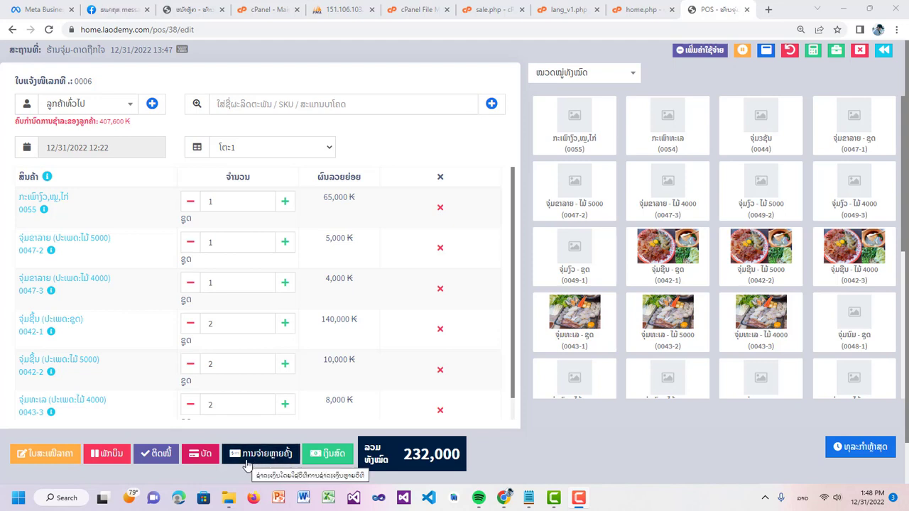
left_click(49, 462)
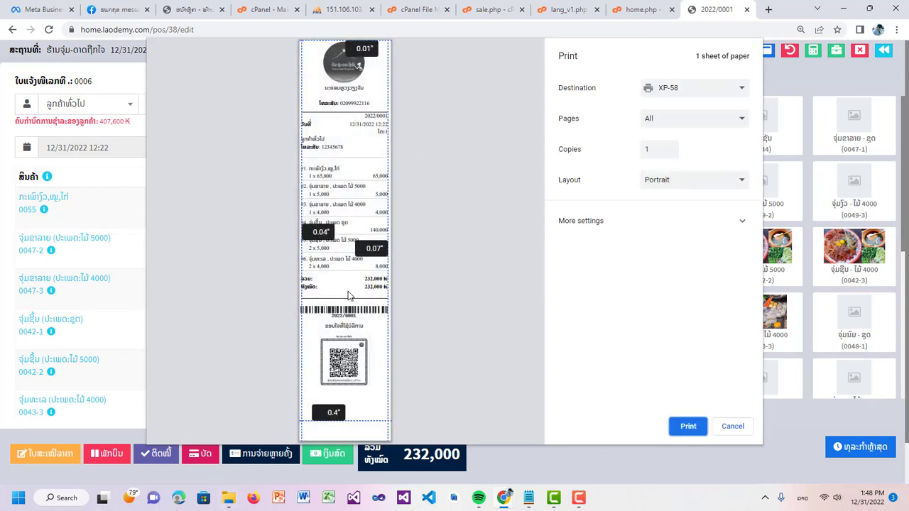
left_click(742, 428)
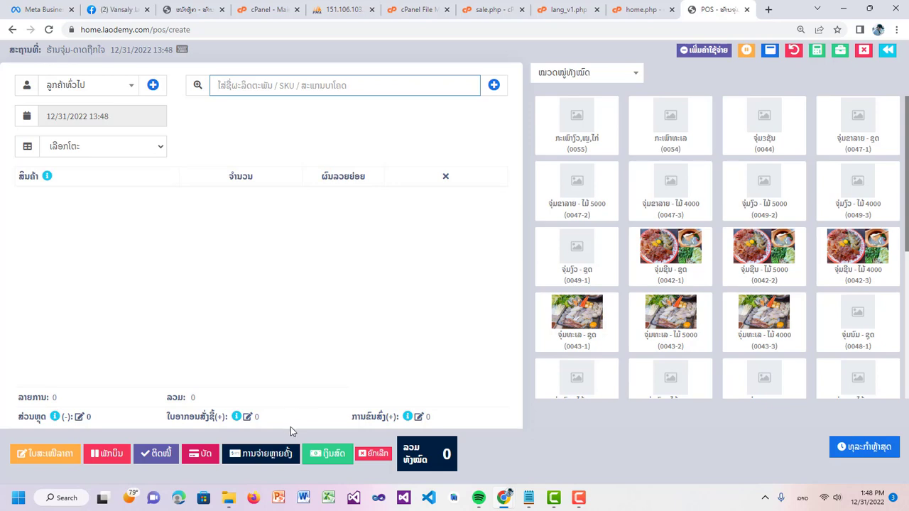
Find the ໂຕະ1 quotation in the recent transactions, preview its printout without printing, and open the quotation for editing
left_click(852, 451)
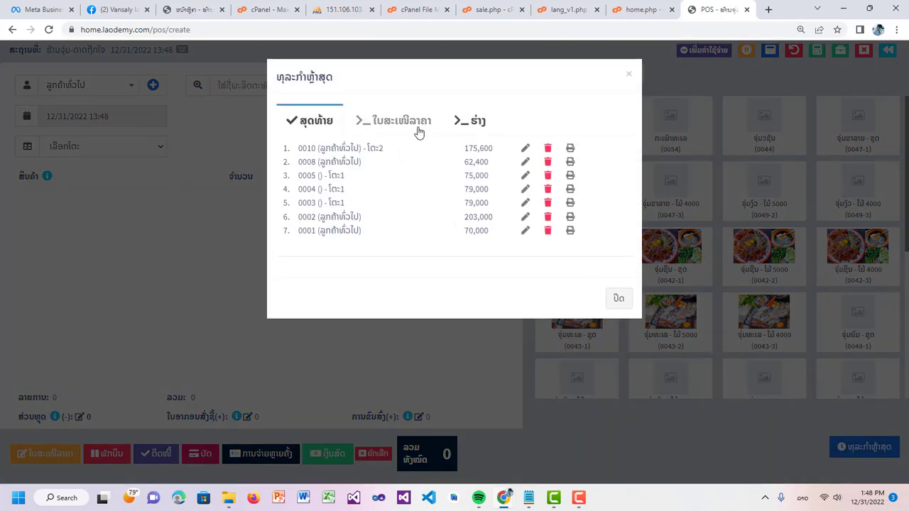
left_click(411, 128)
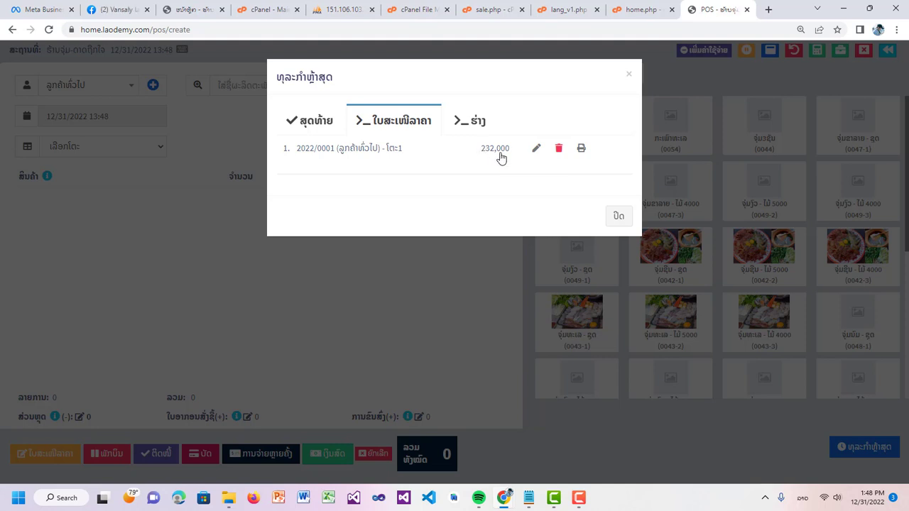
left_click(581, 150)
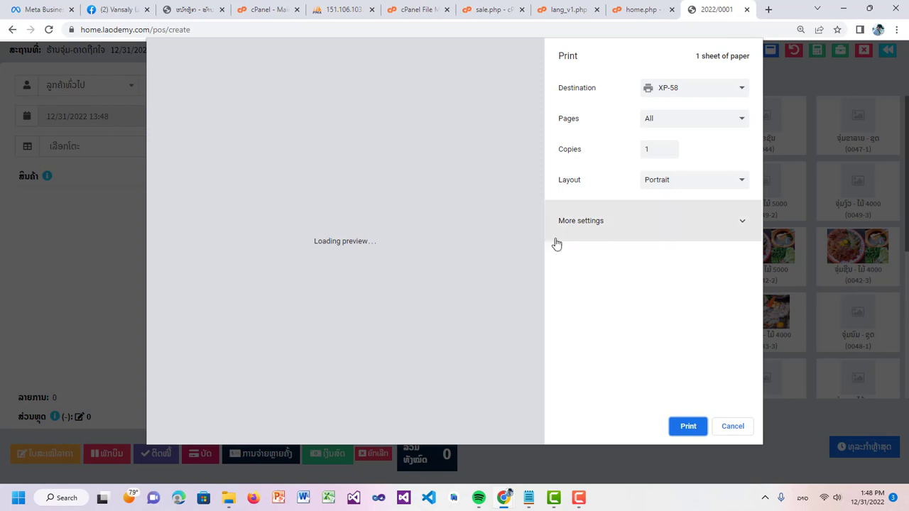
left_click(732, 427)
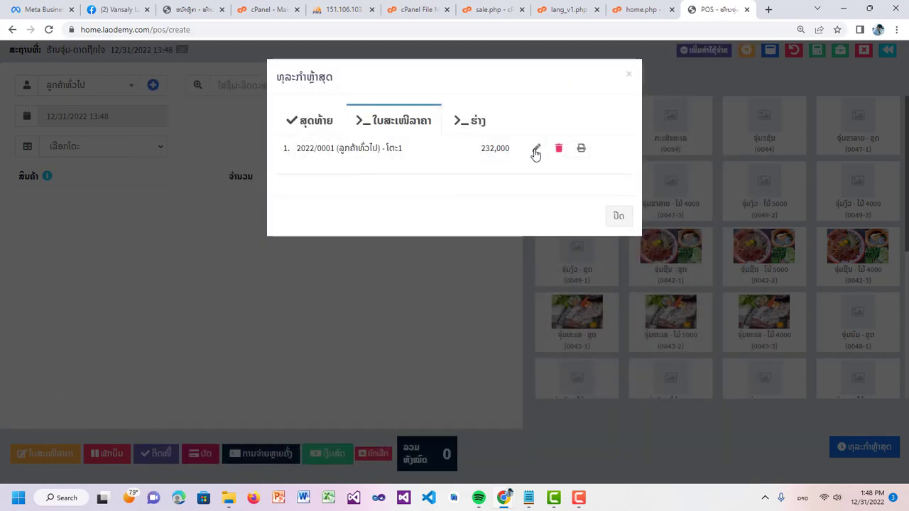
left_click(535, 151)
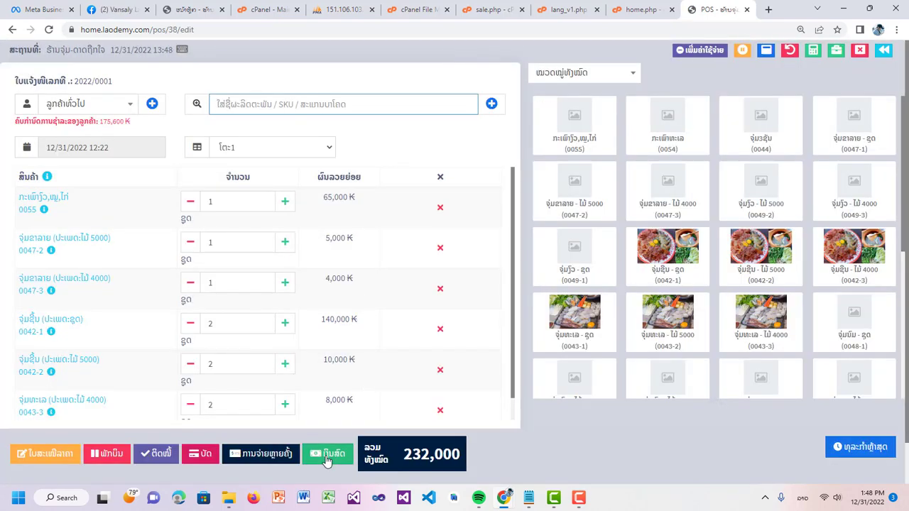
Start a multiple payment for the ໂຕະ1 order and enter 100000 paid in cash (ເງິນສົດ) as the first payment
left_click(254, 460)
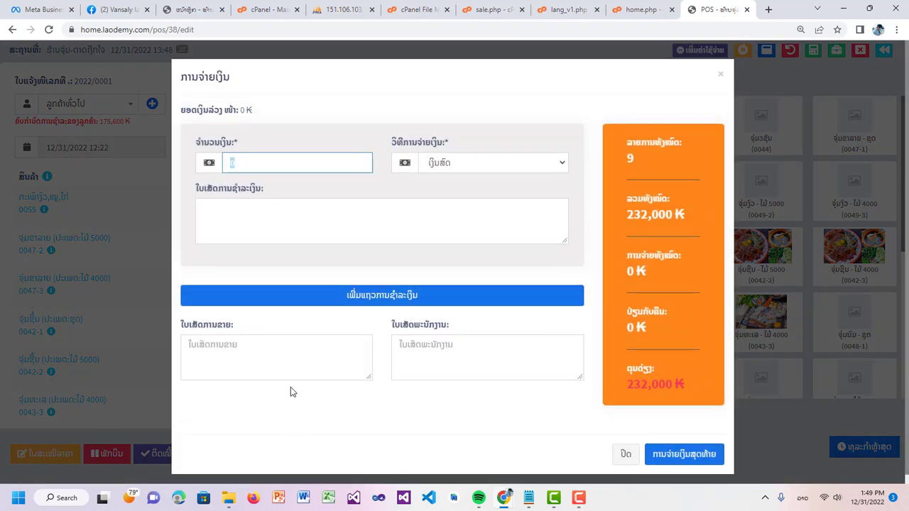
left_click(429, 172)
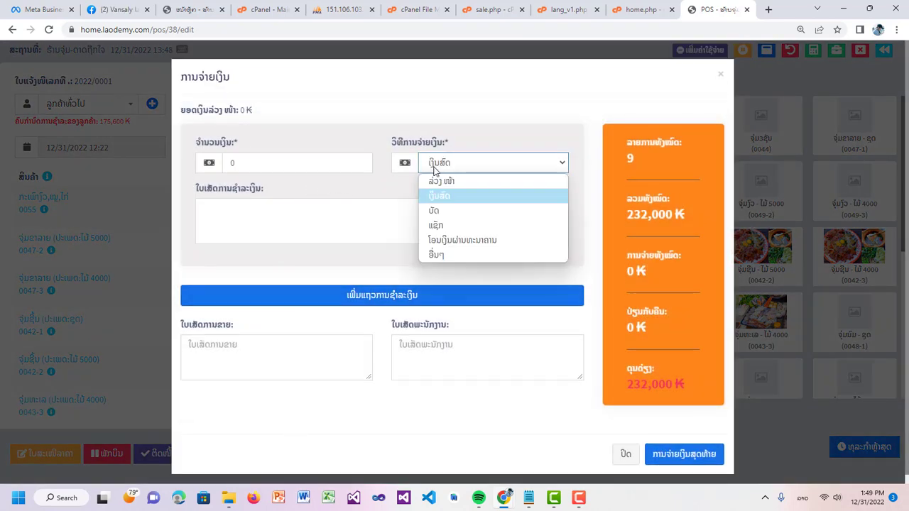
left_click(448, 197)
left_click(282, 165)
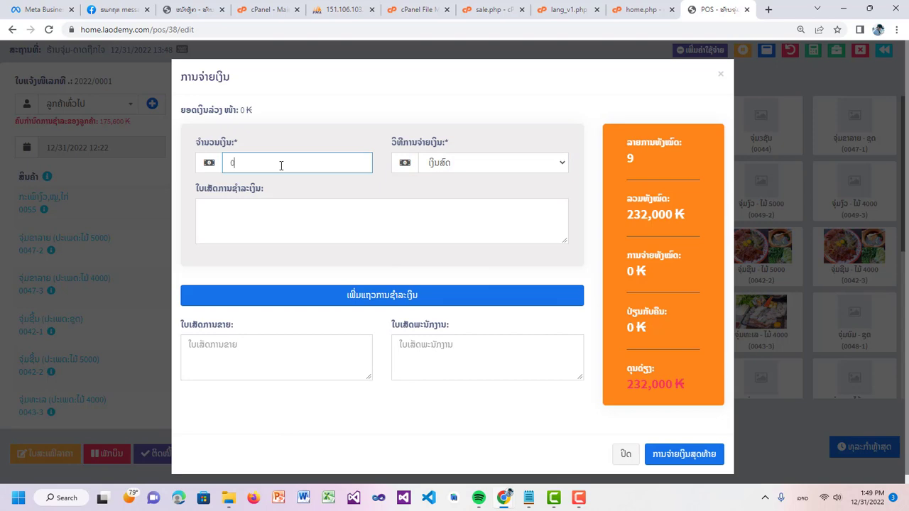
left_click(230, 162)
type("100000")
left_click(346, 187)
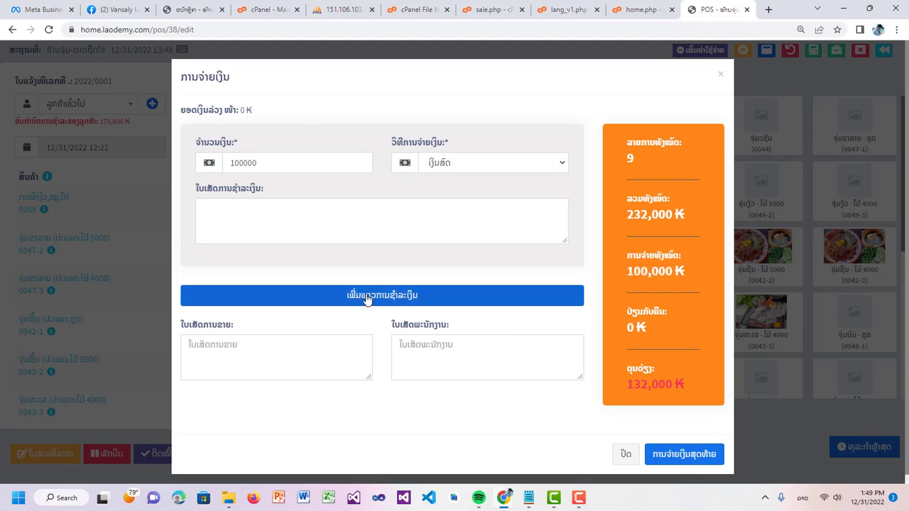
Add a second payment of 132,000 by bank transfer (ໂອນເງິນຜ່ານທະນາຄານ), leaving the bank account blank, and finalize the ໂຕະ1 payment
left_click(448, 294)
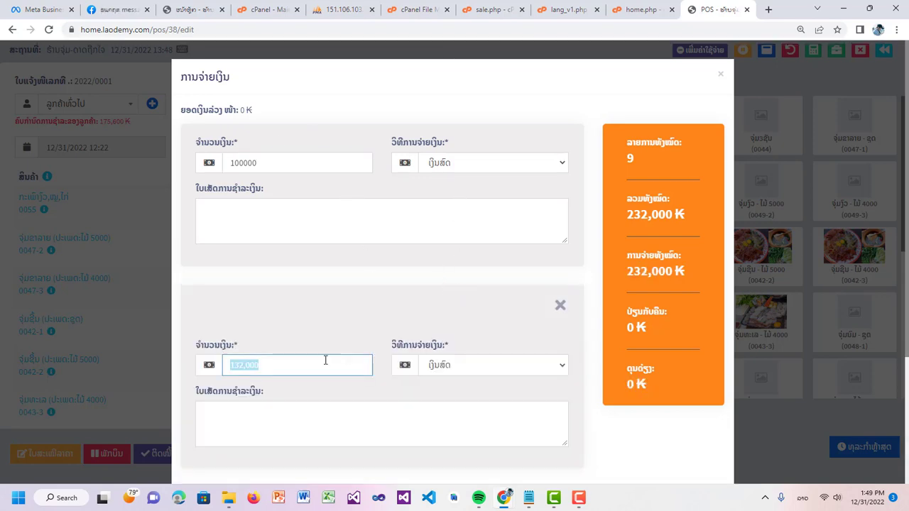
left_click(248, 365)
left_click_drag(272, 365, 238, 365)
left_click(451, 369)
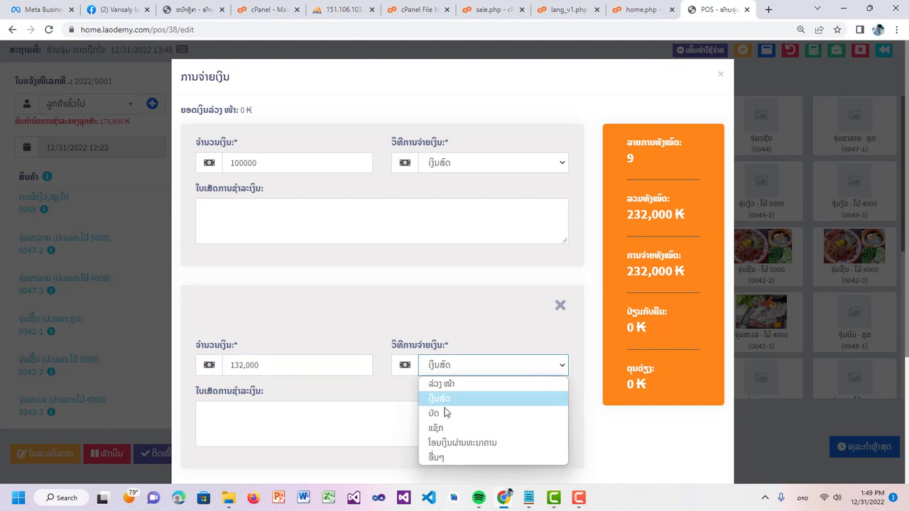
left_click(462, 443)
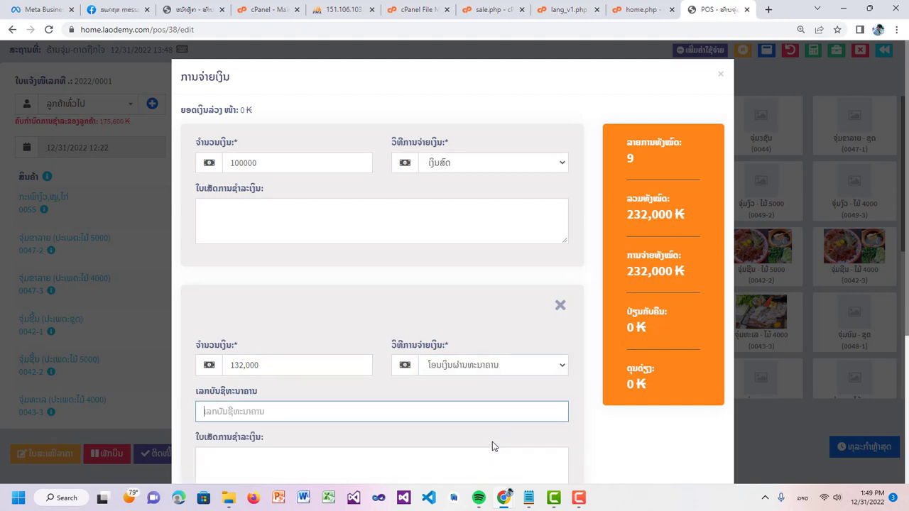
scroll(324, 350, "down", 2)
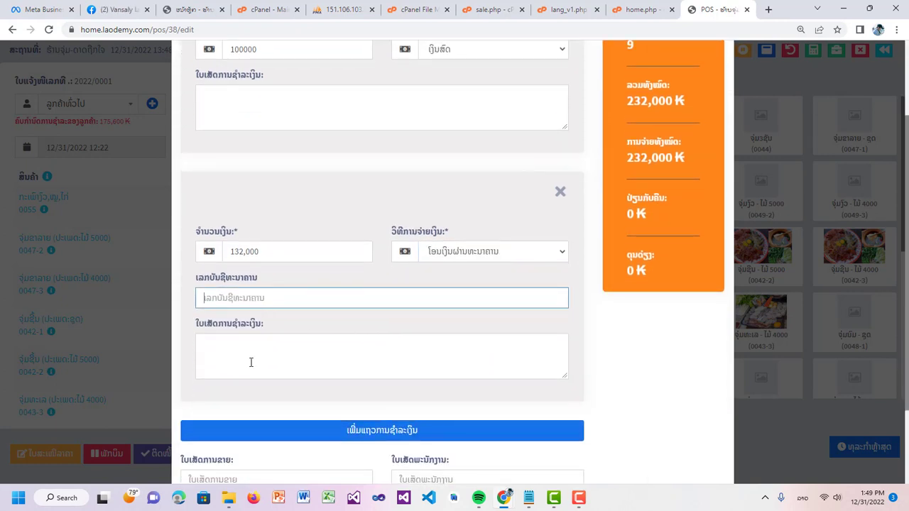
scroll(376, 284, "up", 1)
scroll(408, 264, "down", 2)
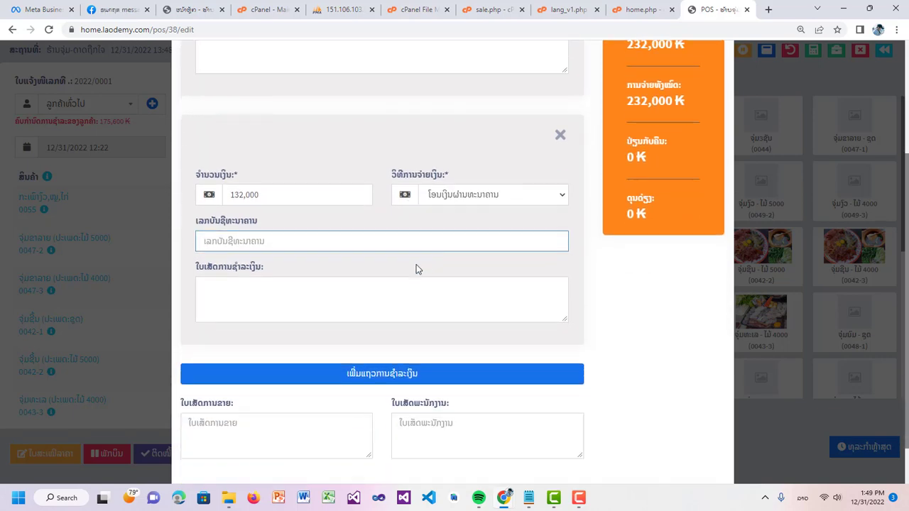
scroll(351, 282, "up", 1)
scroll(351, 283, "up", 1)
scroll(416, 310, "down", 3)
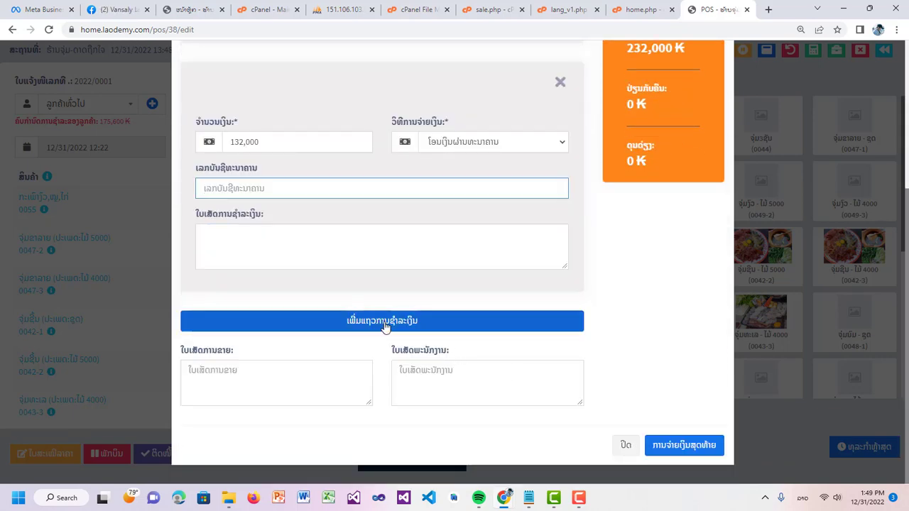
left_click(671, 447)
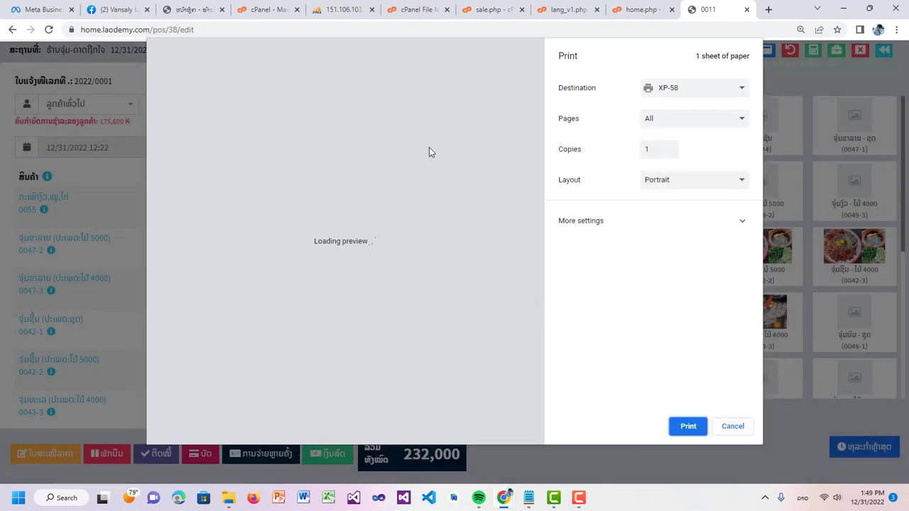
Examine the cash, bank transfer and total paid lines on the ໂຕະ1 receipt preview, and cancel the print
scroll(313, 341, "up", 5)
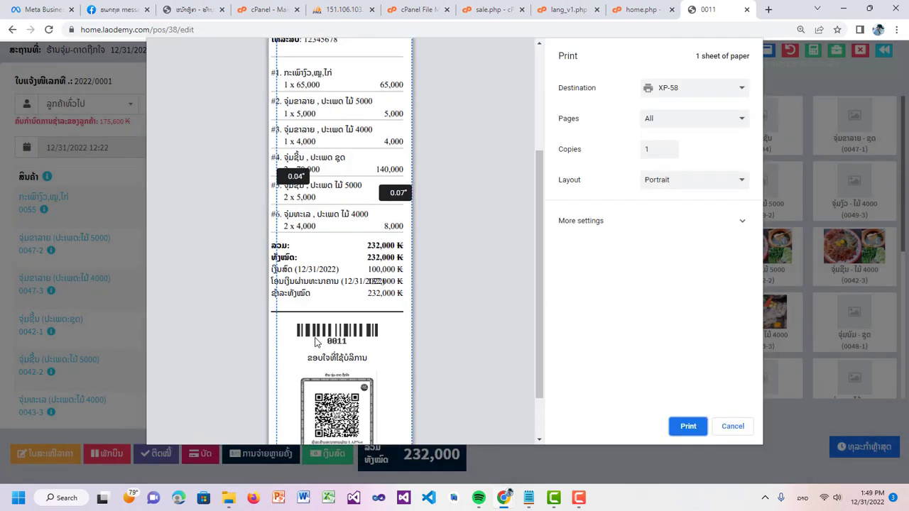
left_click_drag(266, 268, 402, 269)
left_click(321, 269)
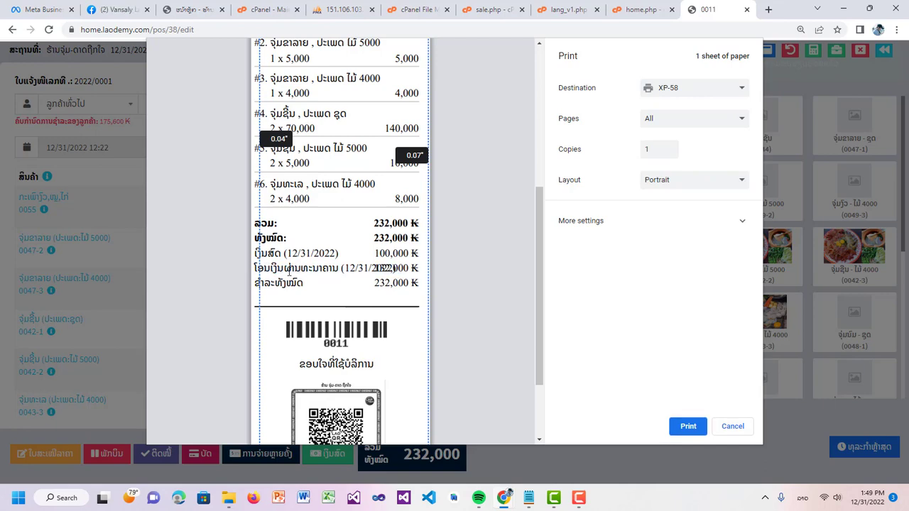
left_click_drag(345, 268, 254, 284)
left_click(395, 268)
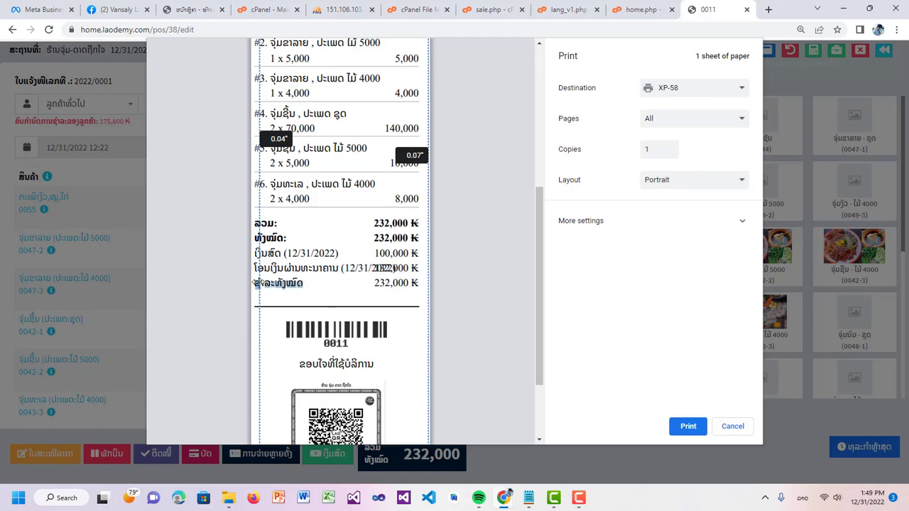
scroll(390, 310, "up", 2)
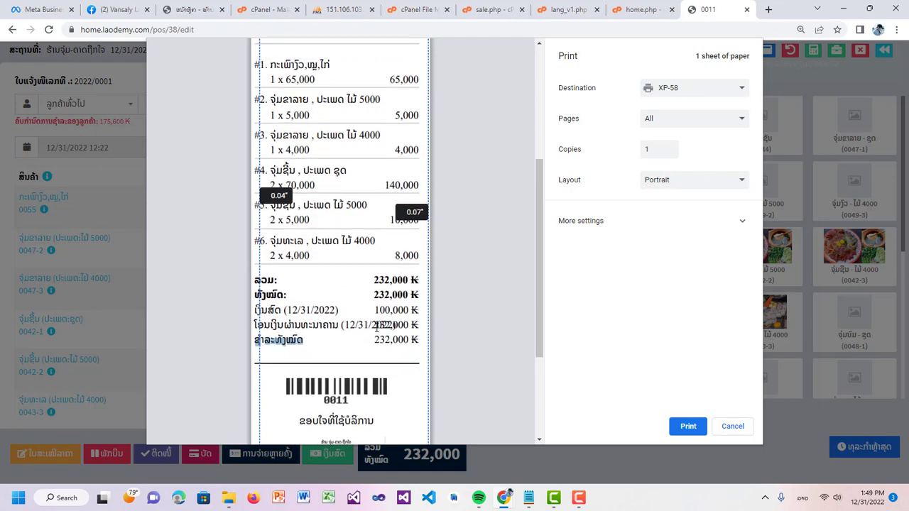
left_click_drag(409, 339, 370, 342)
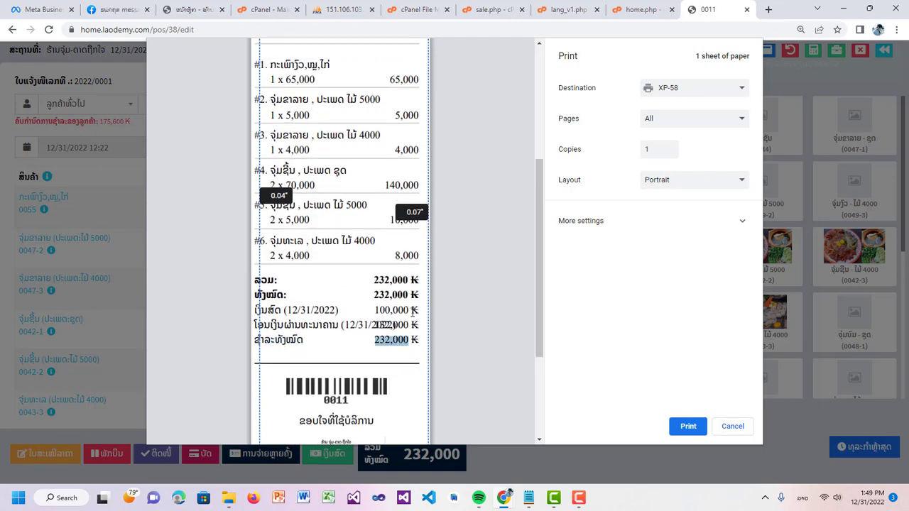
left_click_drag(409, 310, 357, 325)
scroll(351, 293, "up", 4)
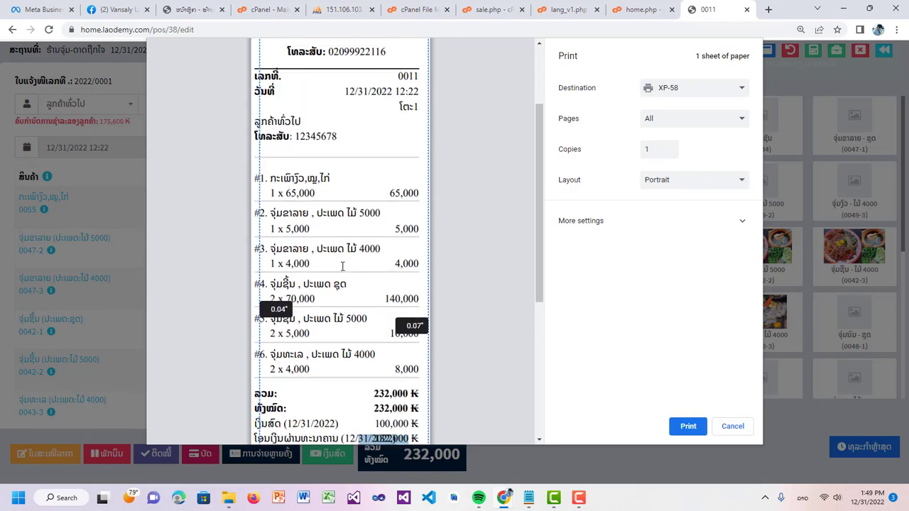
scroll(334, 184, "up", 4)
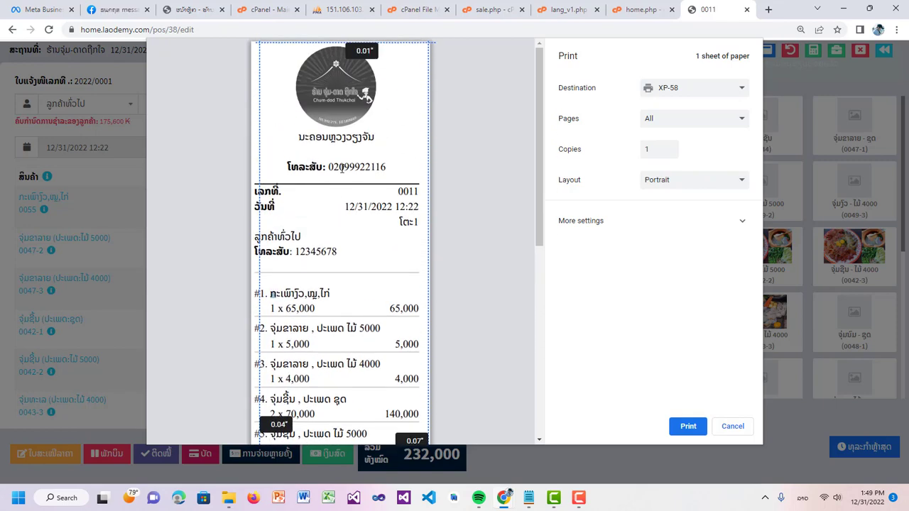
left_click(731, 427)
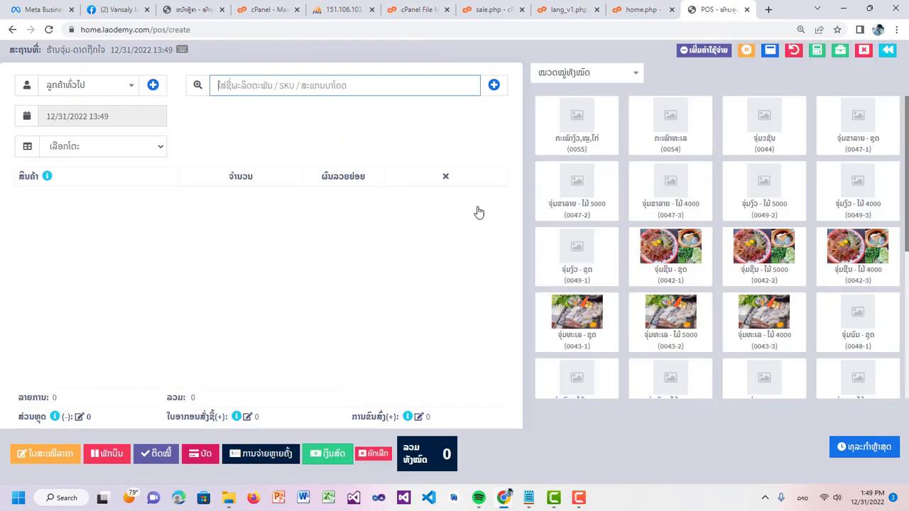
Reopen the suspended ໂຕະ2 sale and settle it in full with a cash payment
left_click(746, 50)
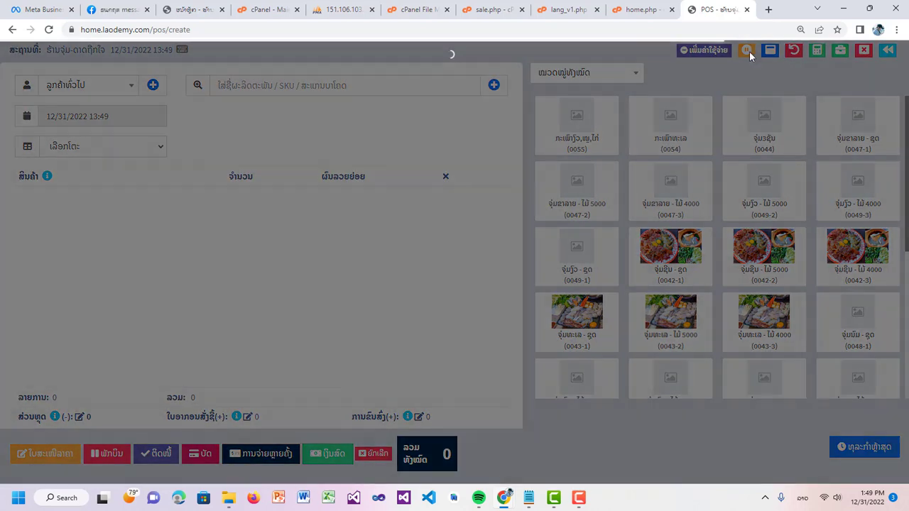
left_click(239, 226)
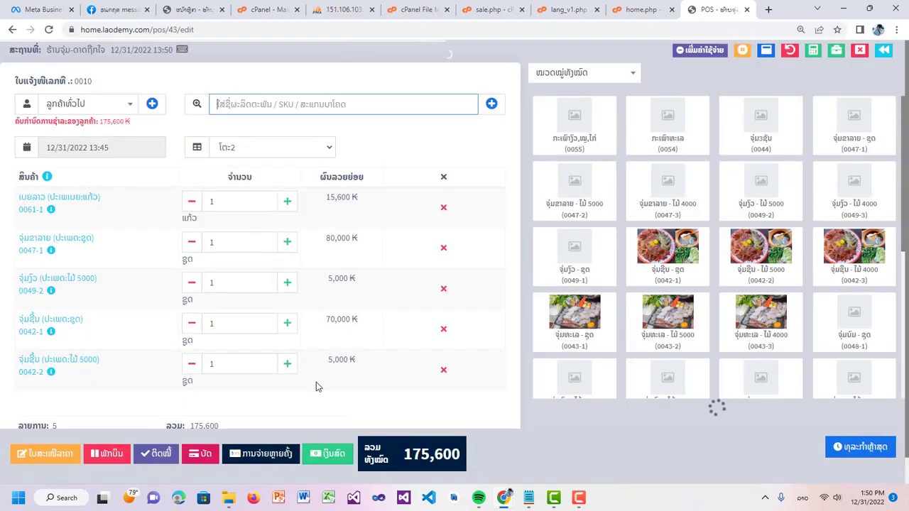
left_click(327, 457)
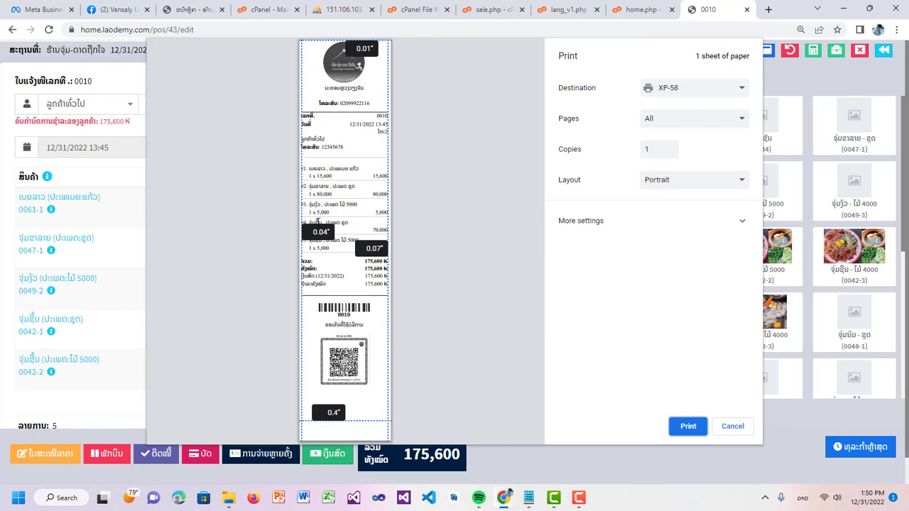
Examine the cash payment and total paid on the ໂຕະ2 receipt preview, and cancel the print
scroll(348, 294, "up", 4)
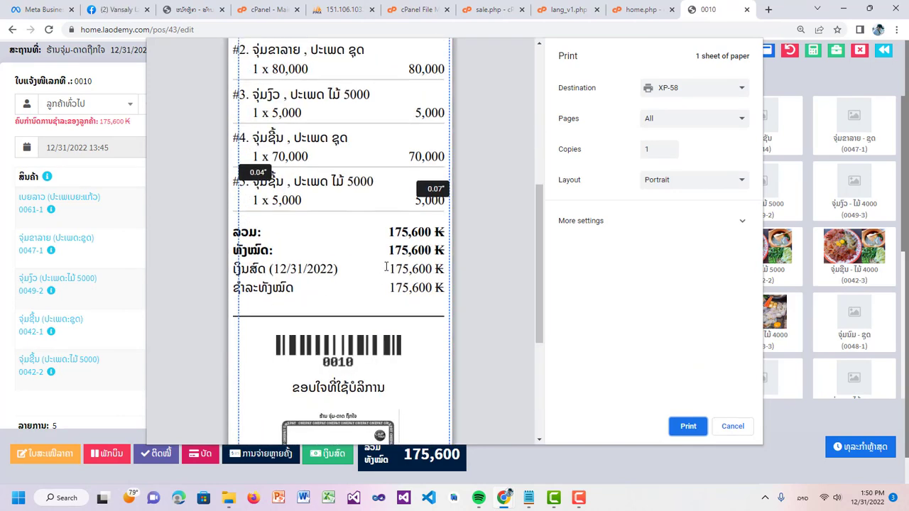
left_click_drag(389, 268, 446, 274)
left_click(341, 272)
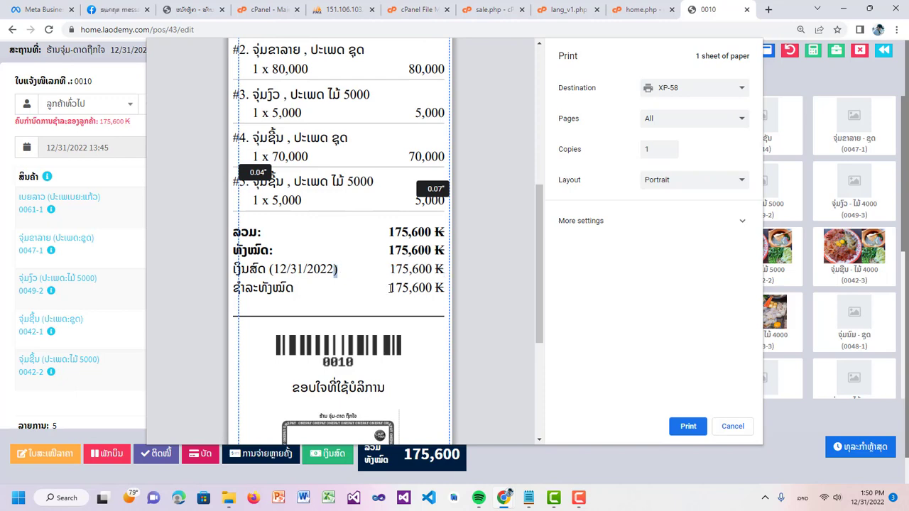
left_click_drag(390, 289, 431, 292)
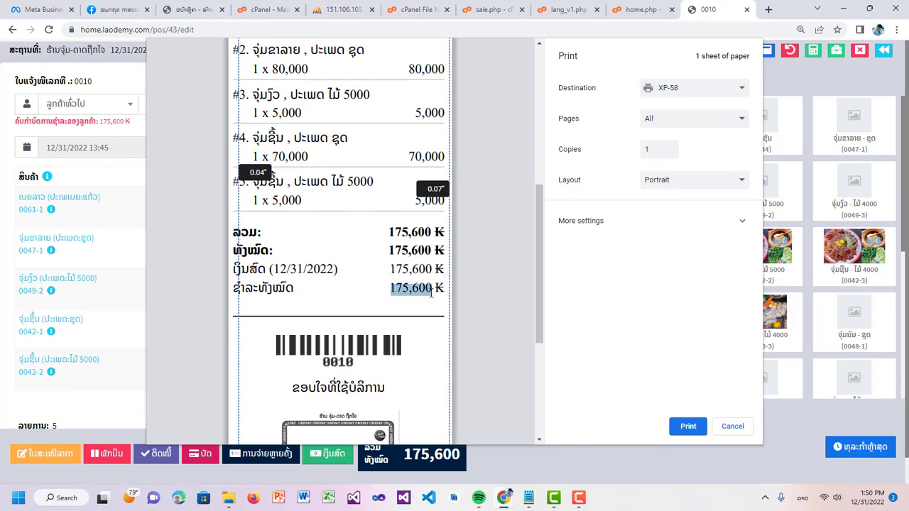
left_click(734, 429)
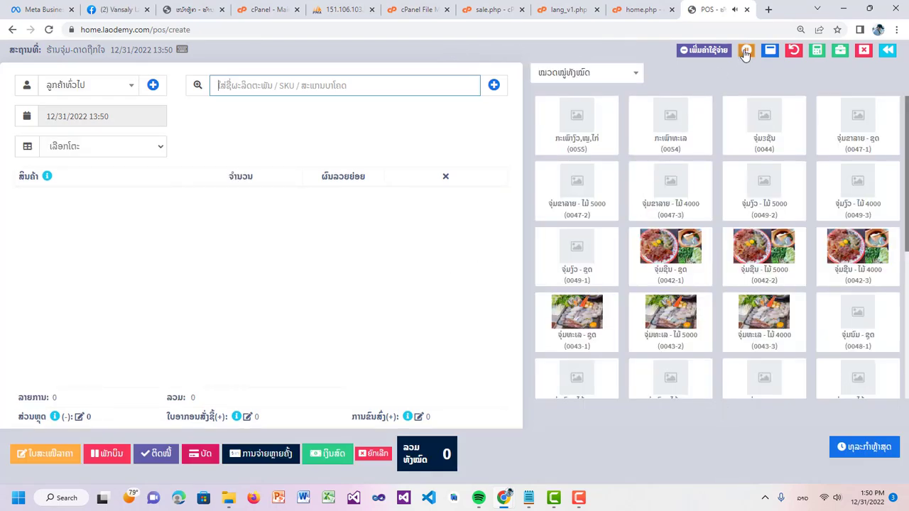
Check the suspended sales for open orders, and review the final sales and quotations in the recent transactions
left_click(744, 50)
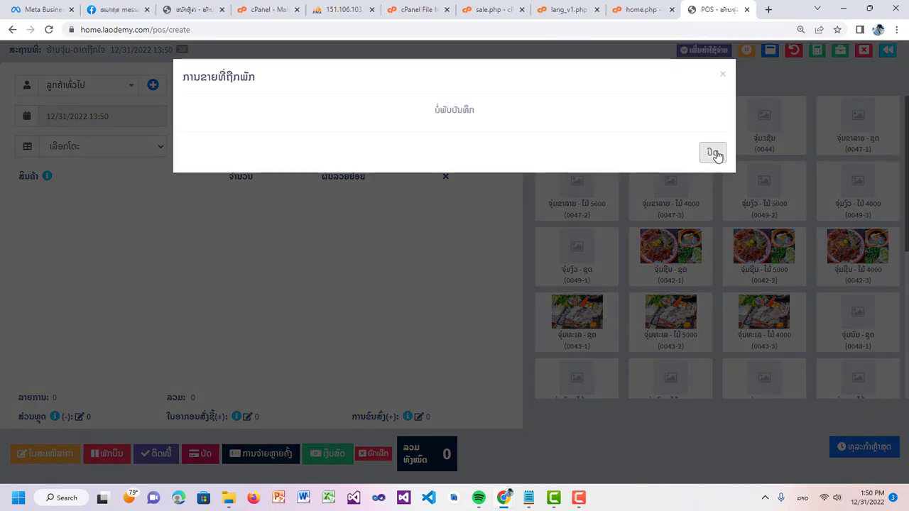
left_click(717, 151)
left_click(865, 453)
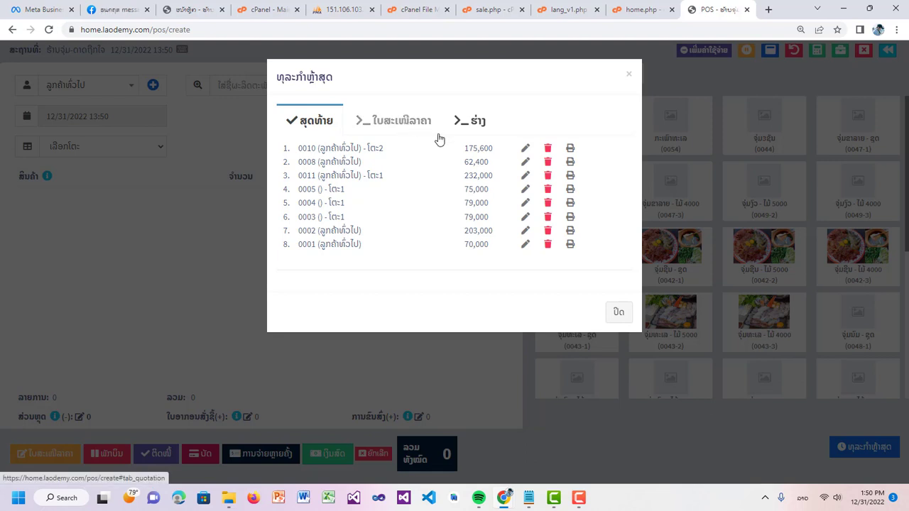
left_click(401, 125)
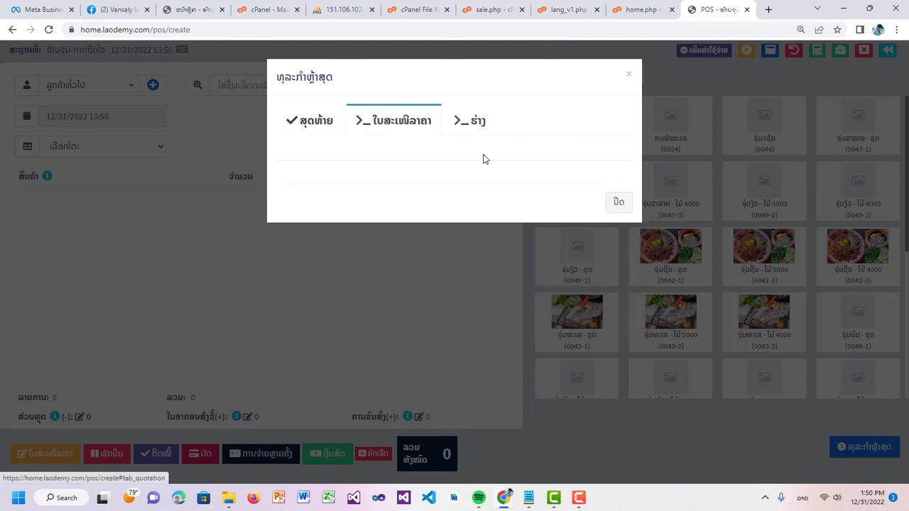
left_click(335, 123)
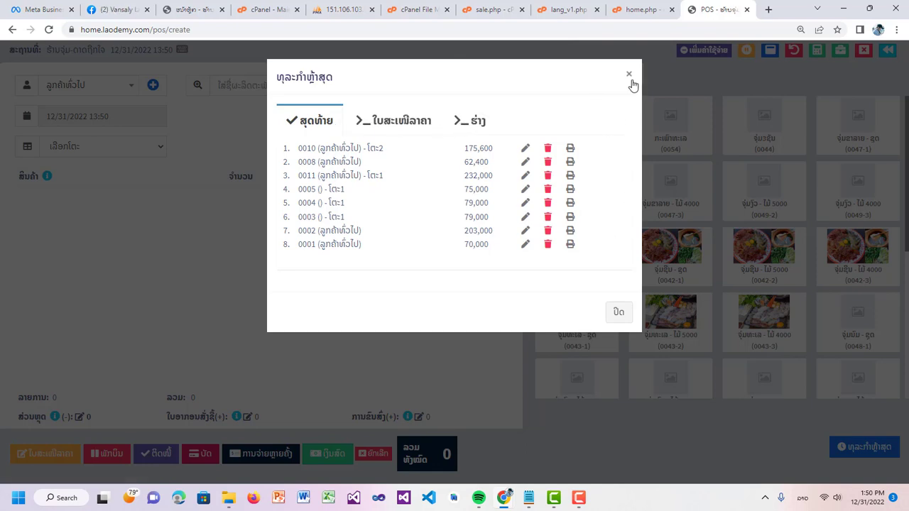
left_click(628, 75)
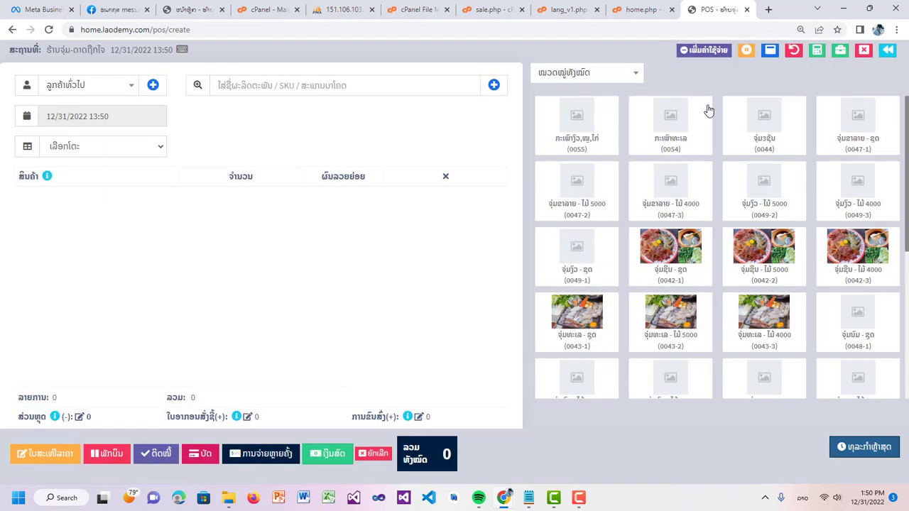
Leave the POS screen for the list of all sales and view the details of the newest ໂຕະ2 sale
left_click(887, 51)
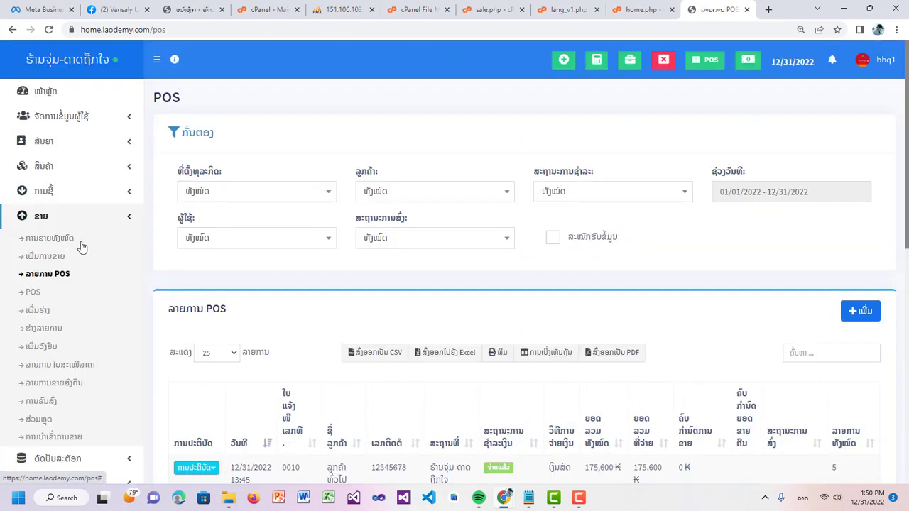
left_click(80, 242)
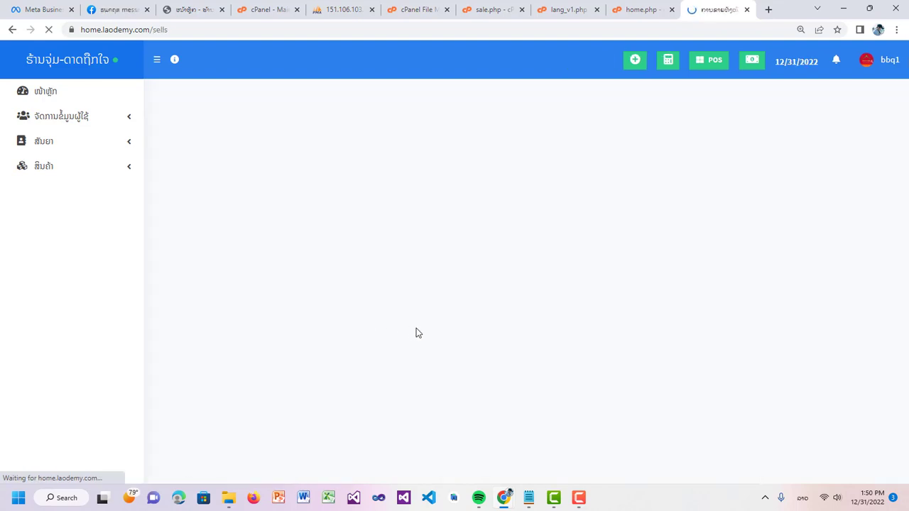
scroll(378, 338, "down", 3)
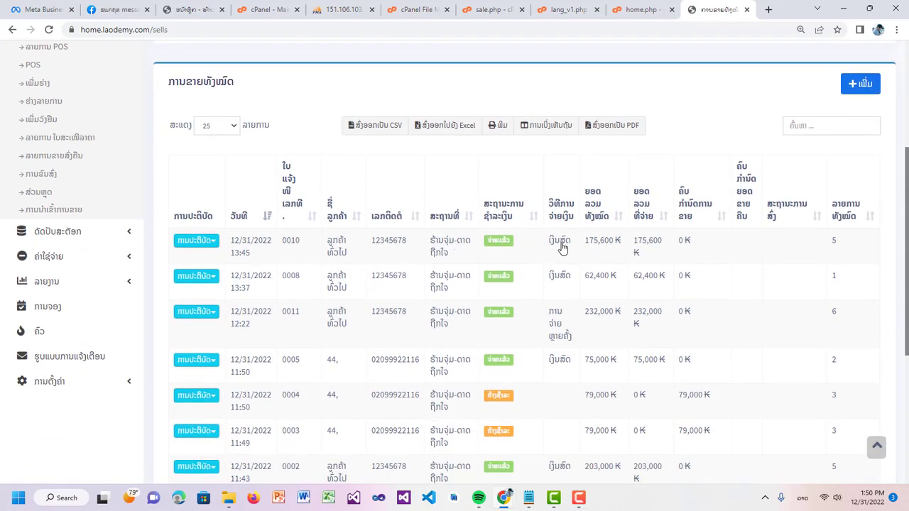
left_click(290, 252)
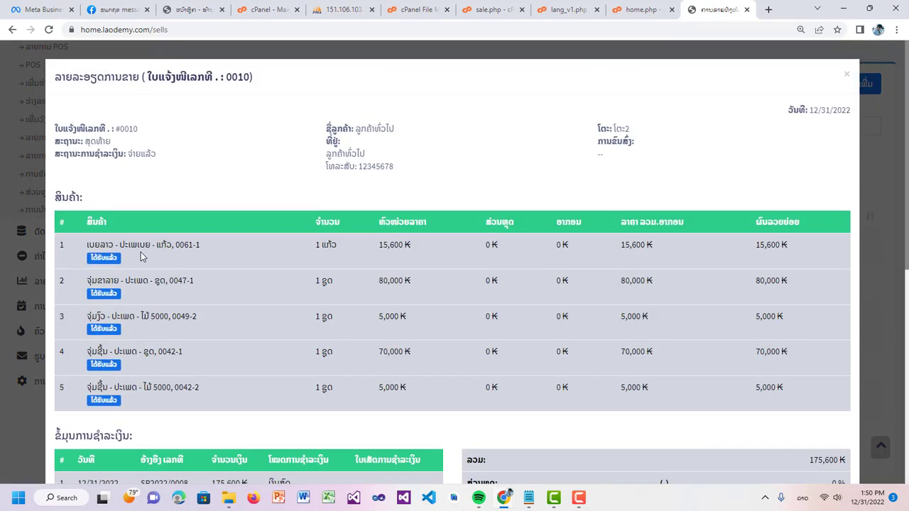
Examine the items, payment and totals in the ໂຕະ2 sale details, and close them
scroll(290, 309, "down", 2)
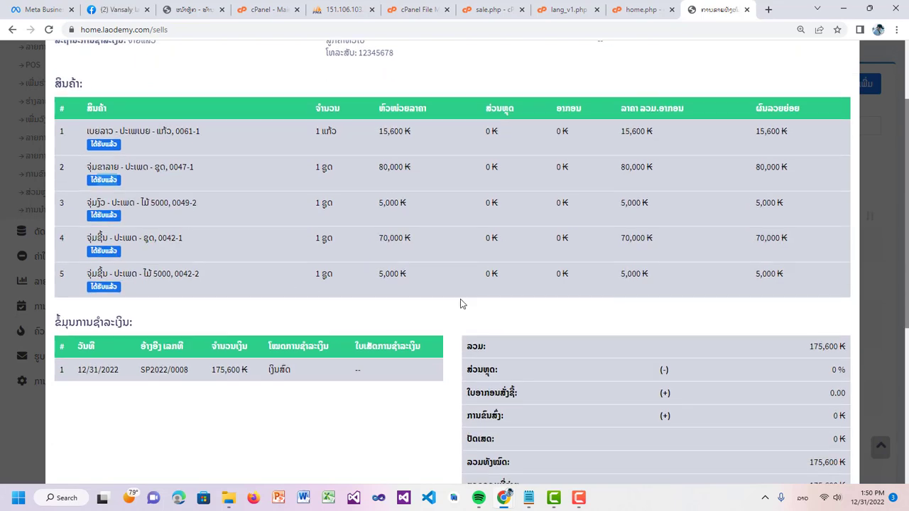
scroll(585, 302, "down", 2)
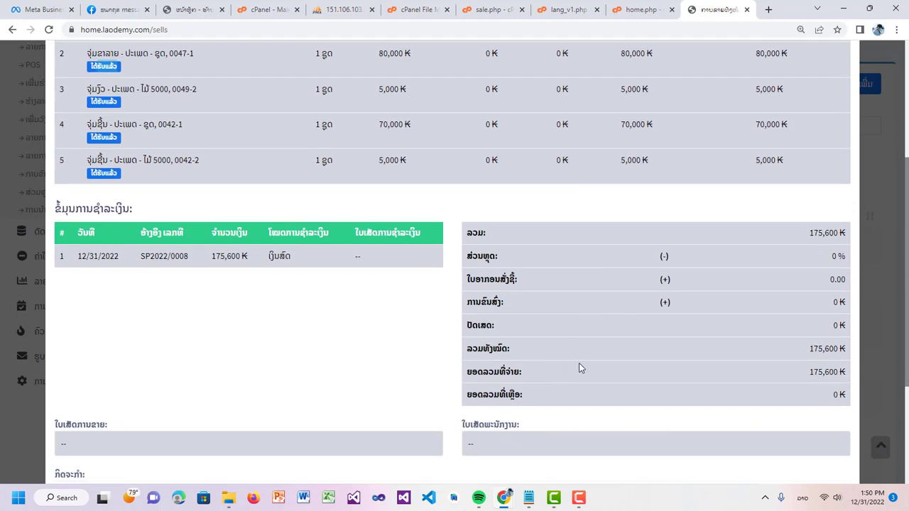
scroll(788, 319, "up", 4)
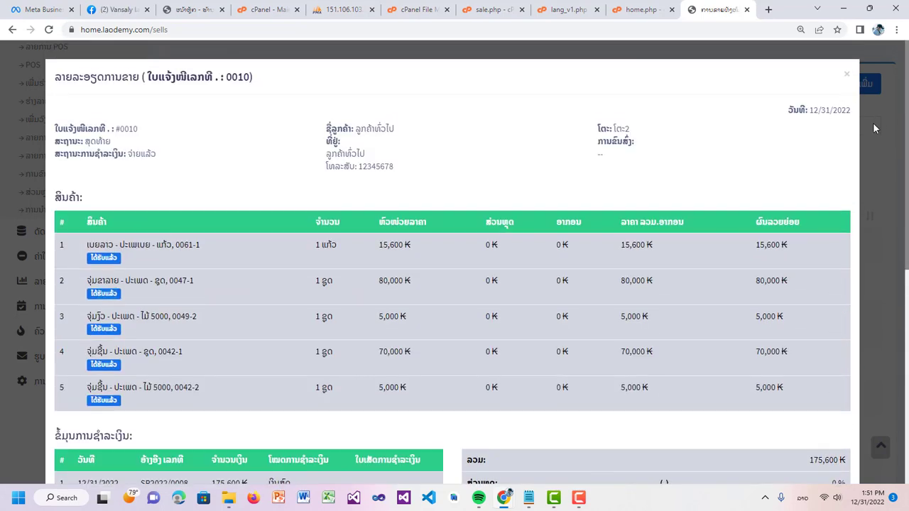
left_click(872, 122)
Start a new POS order for ໂຕະ4 with one ຈຸ່ມຊີ້ນ ຊຸດ (0042-1) and one ຈຸ່ມຊີ້ນ ໄມ້ 5000 (0042-2)
scroll(383, 193, "up", 4)
left_click(705, 60)
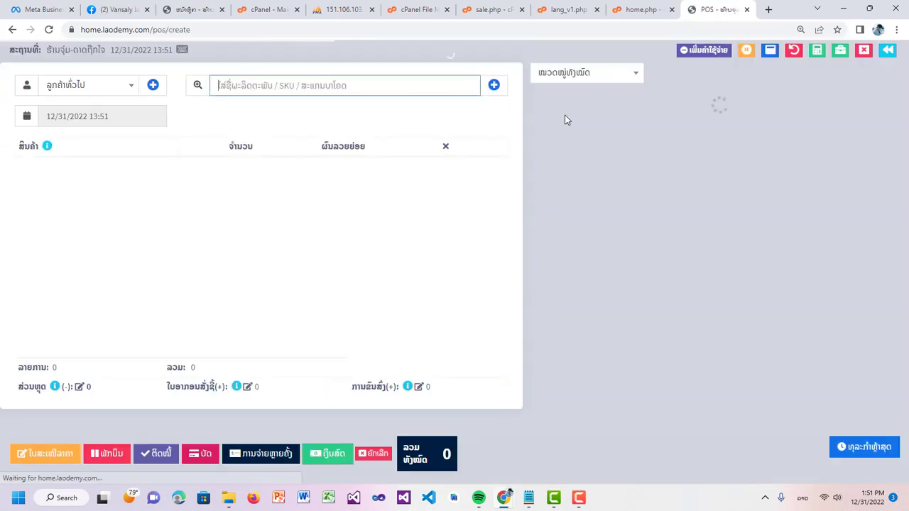
left_click(130, 149)
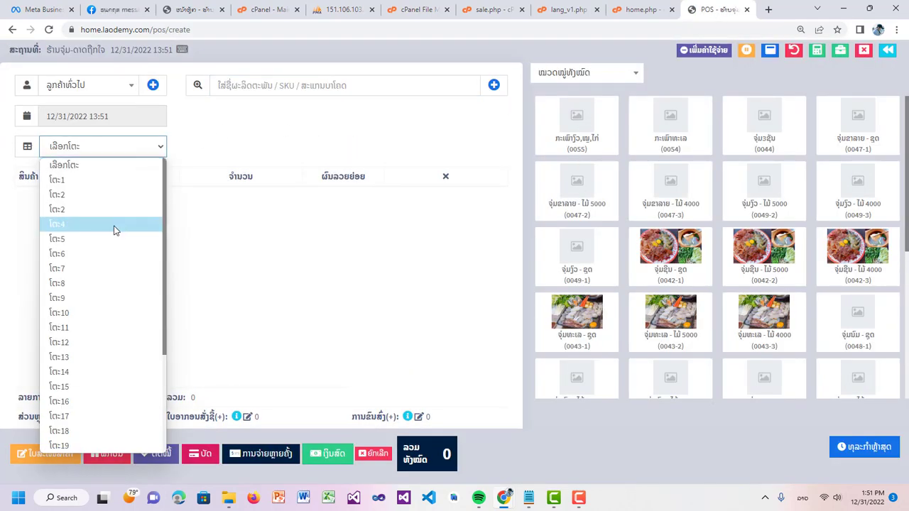
left_click(115, 227)
left_click(660, 248)
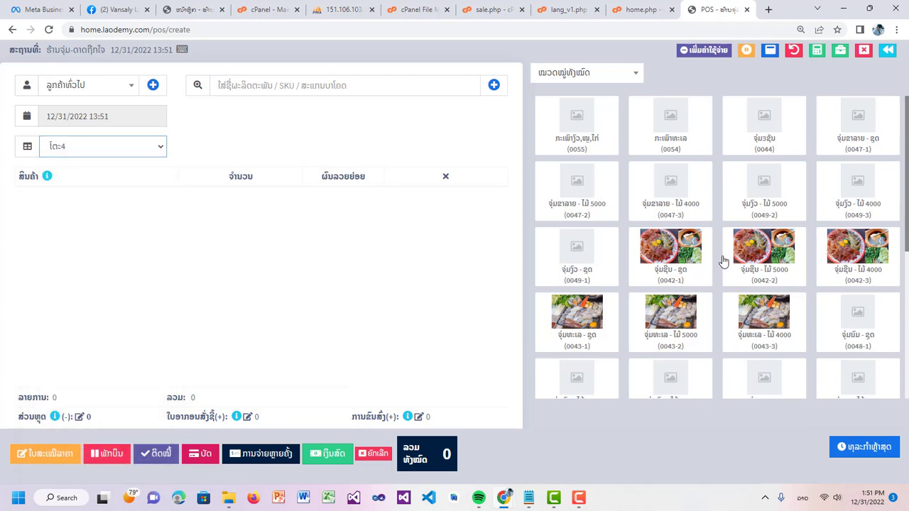
left_click(759, 248)
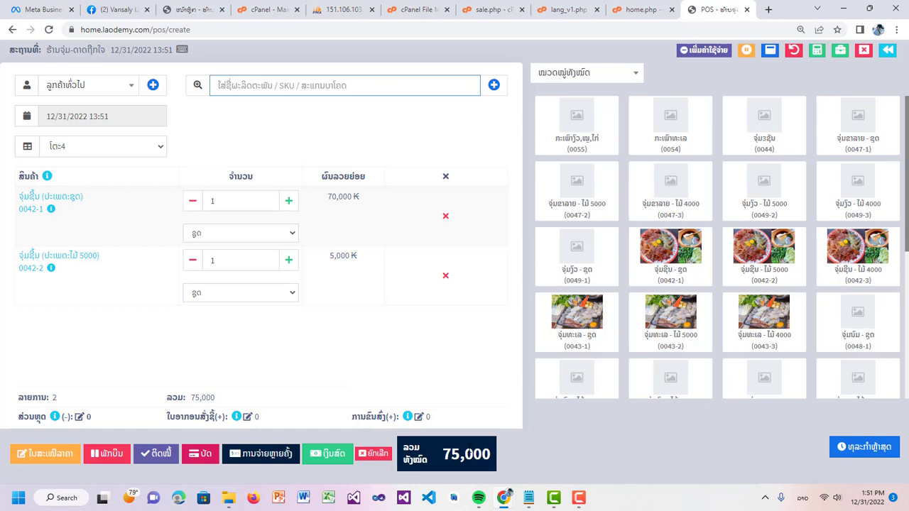
left_click(159, 460)
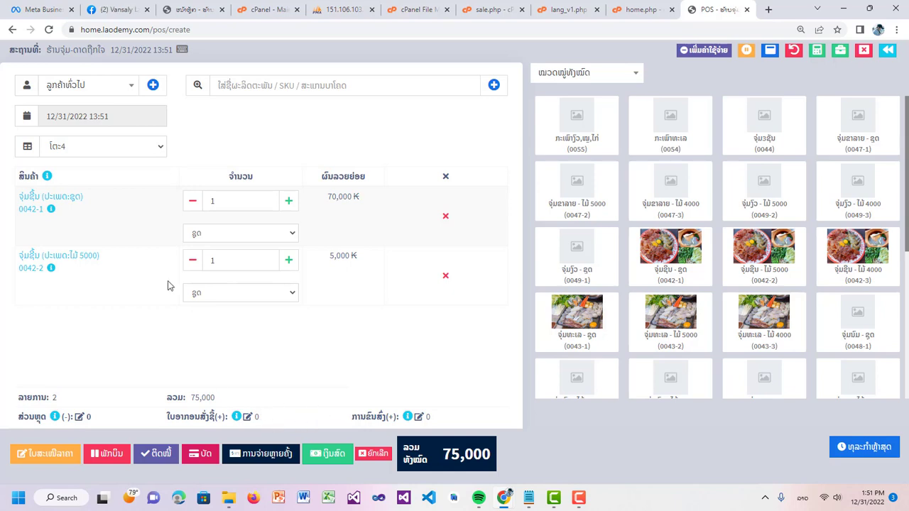
Start adding a new customer contact of type ບຸກຄົນ and enter the customer's first name in Lao
left_click(116, 86)
left_click(152, 85)
left_click(153, 85)
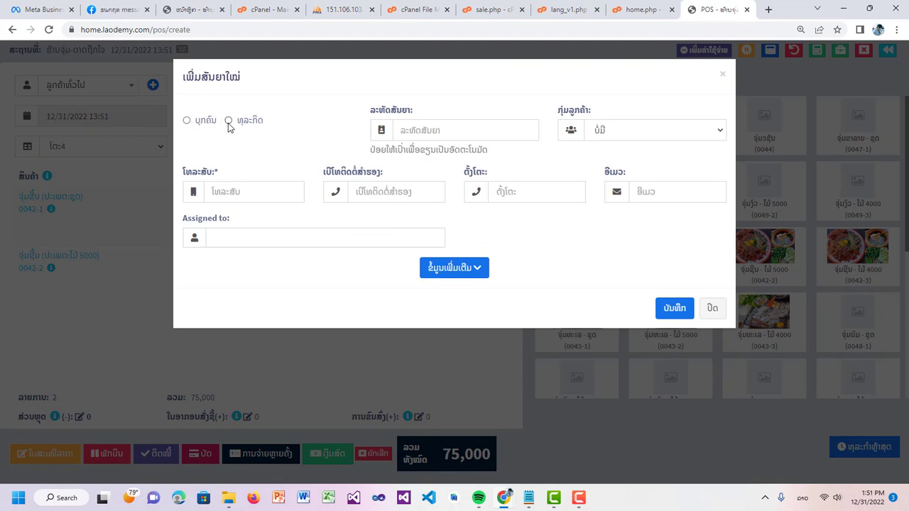
left_click(198, 125)
left_click(370, 195)
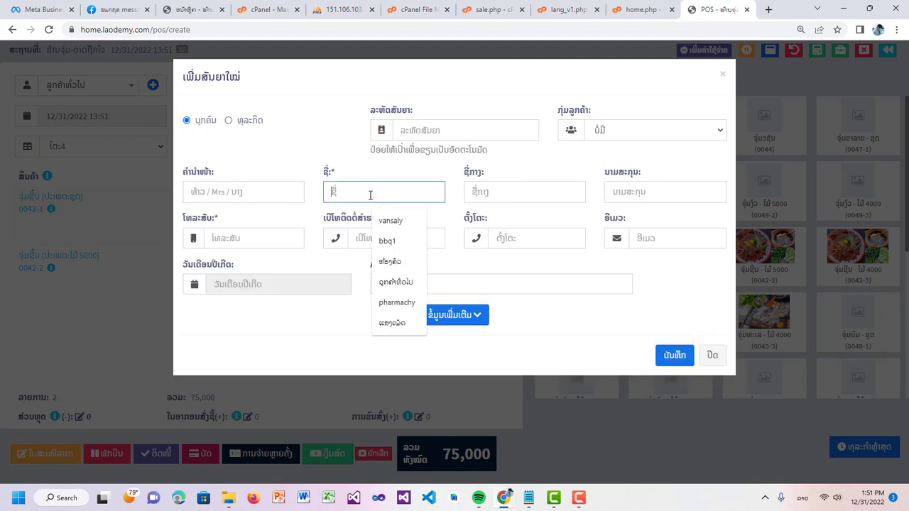
key("super+space")
key("super+space")
key("super+space")
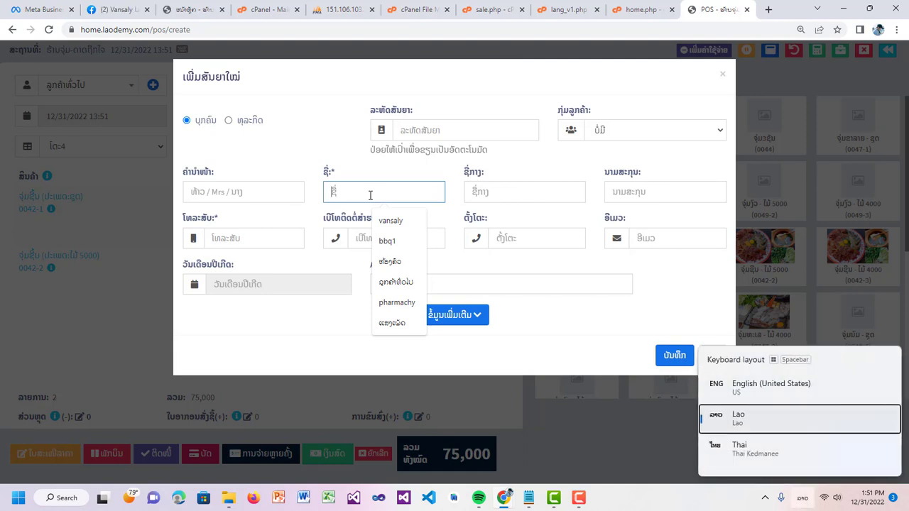
type("ສອນ")
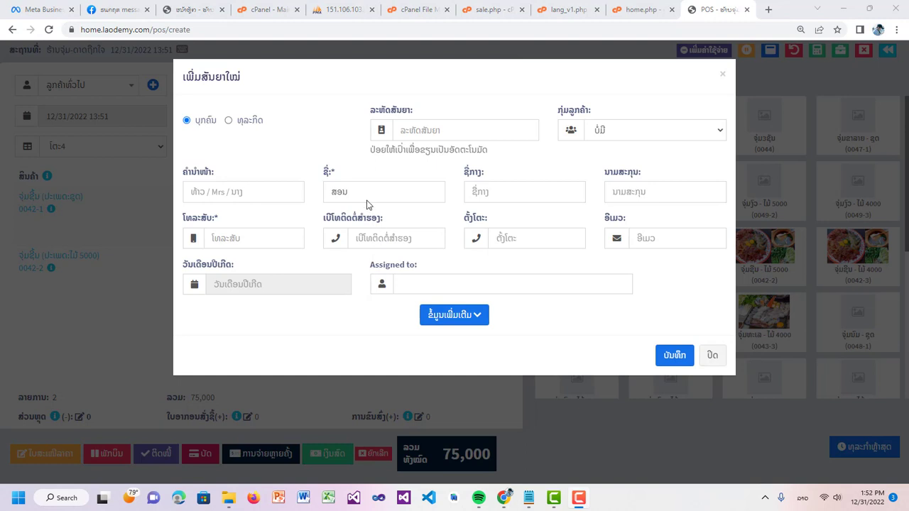
double_click(365, 193)
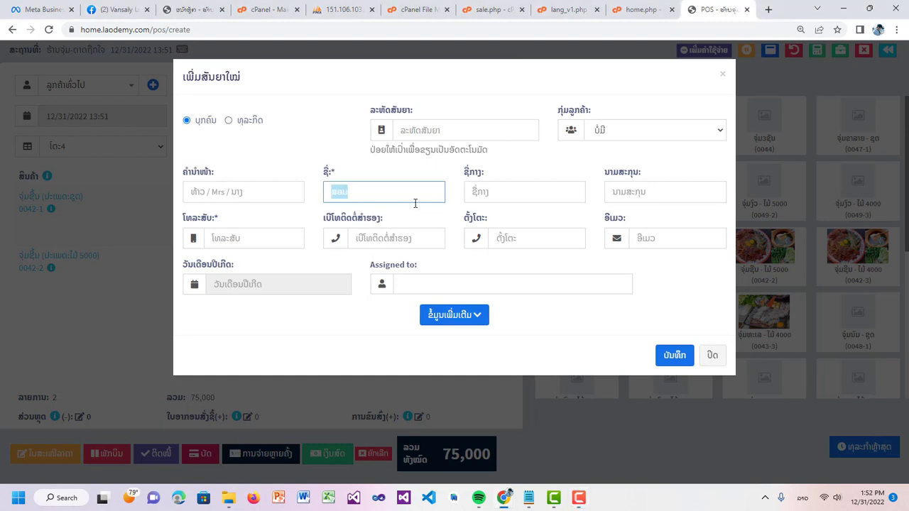
Enter the new customer's phone number and save the contact, accepting the already registered number
left_click(284, 237)
type("12345678")
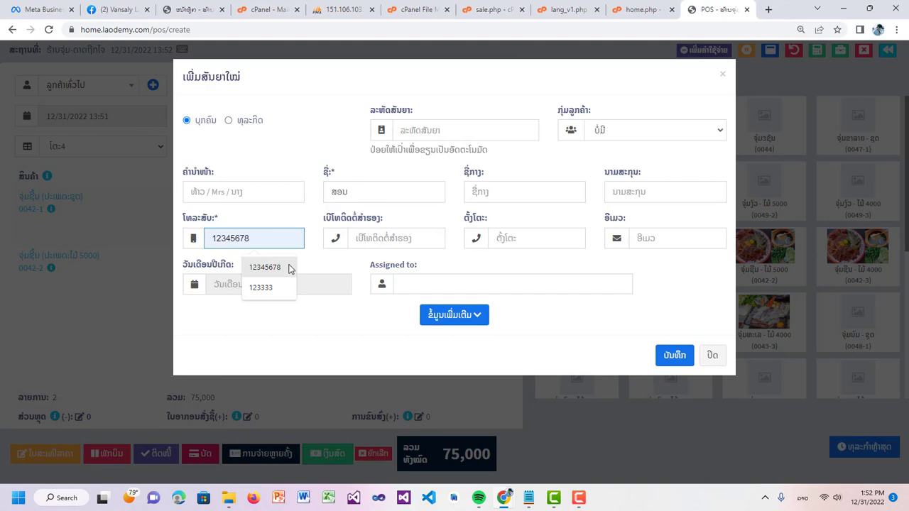
left_click(284, 267)
left_click(675, 355)
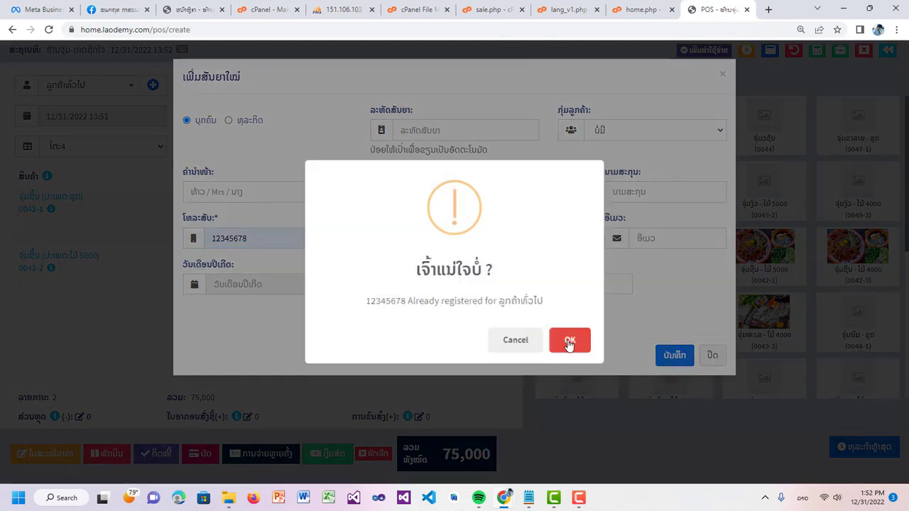
left_click(569, 341)
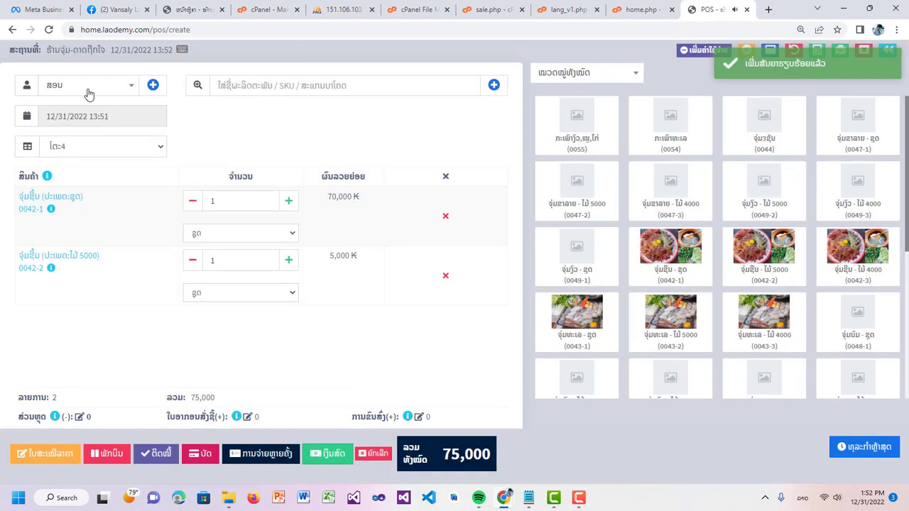
Record the ໂຕະ4 order as a credit sale (ຕິດໜີ້), check the customer and outstanding amount on its receipt, and print it
left_click(155, 458)
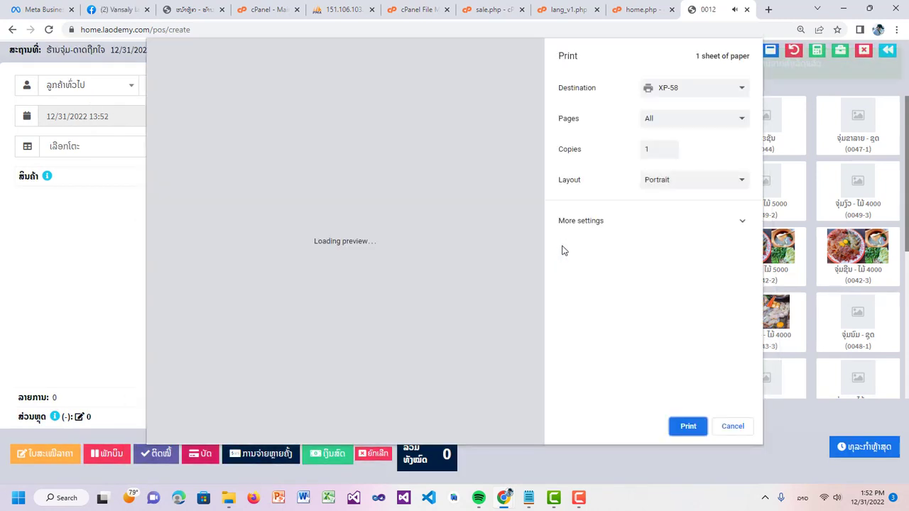
scroll(323, 197, "up", 5)
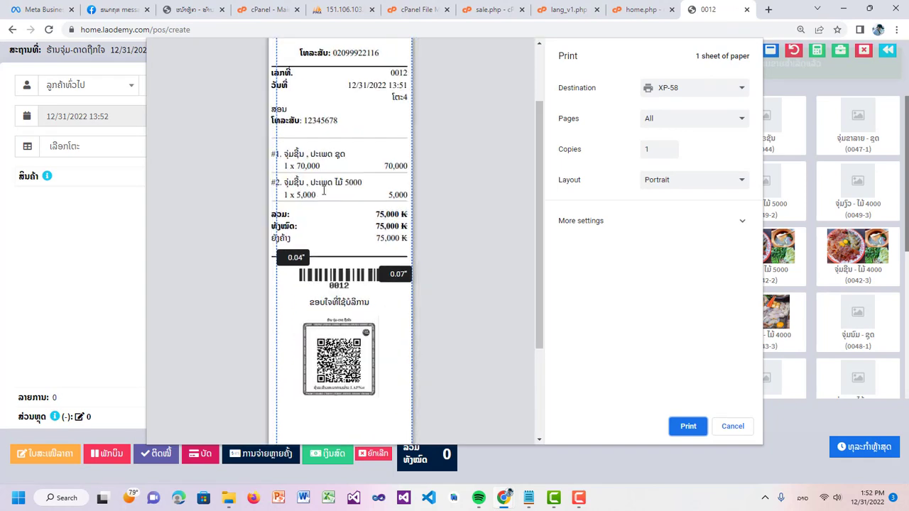
scroll(331, 196, "down", 1)
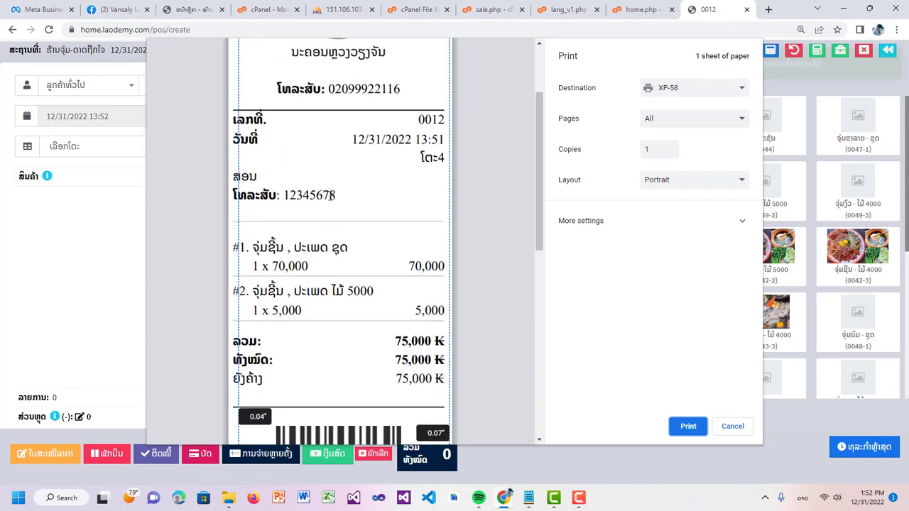
double_click(338, 199)
double_click(339, 234)
double_click(395, 305)
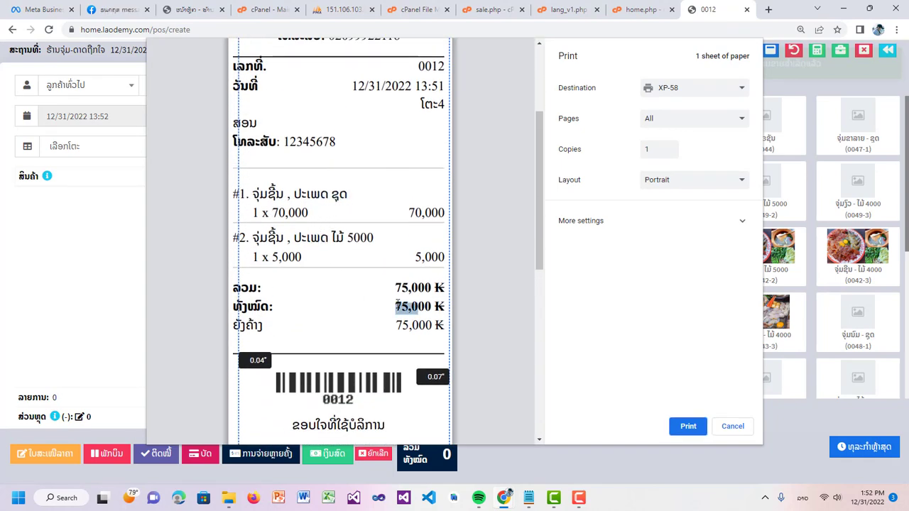
left_click_drag(268, 324, 232, 324)
scroll(417, 307, "down", 1)
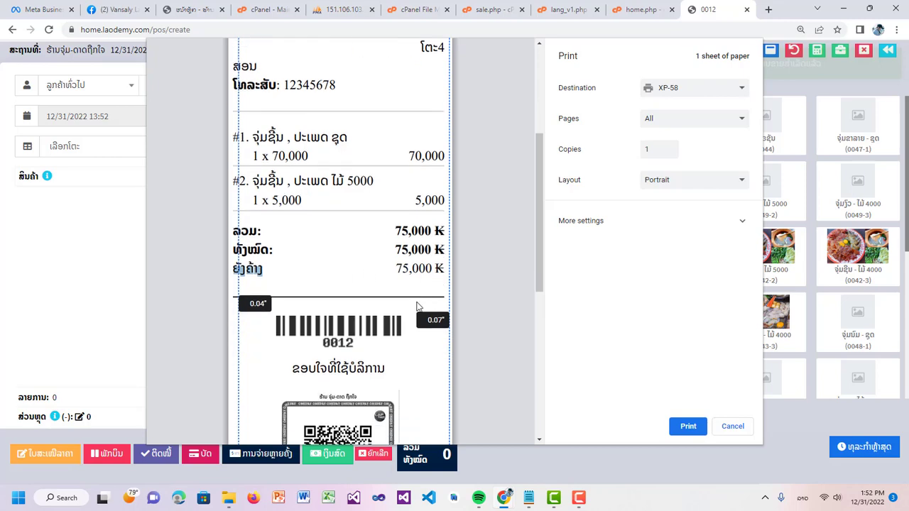
scroll(412, 274, "down", 4)
scroll(408, 263, "up", 6)
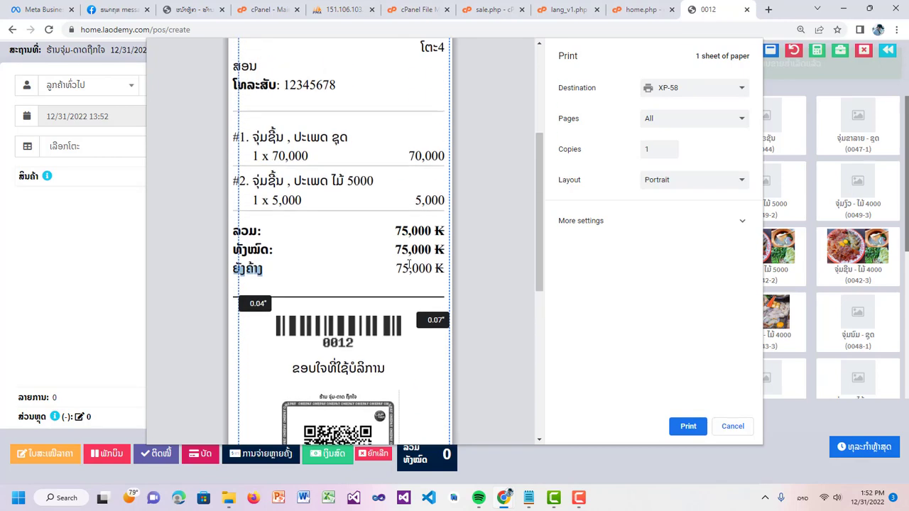
left_click(688, 426)
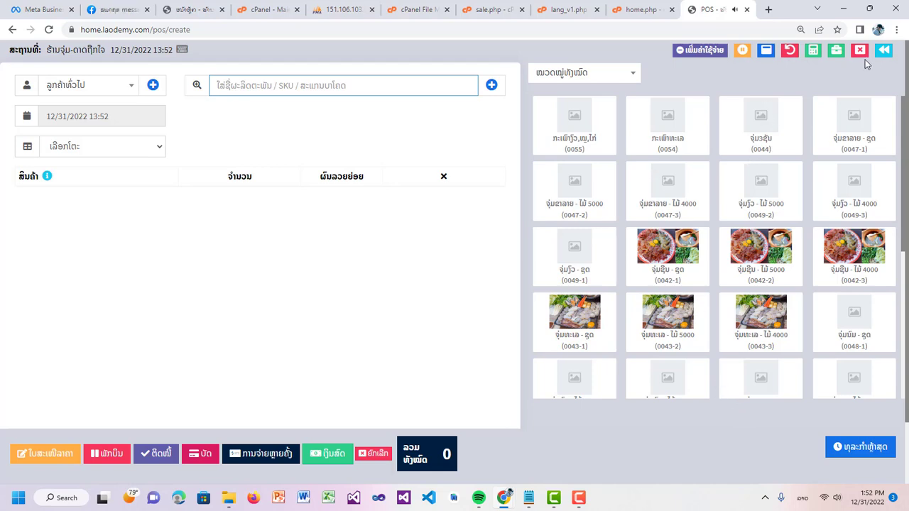
Leave the POS screen for the POS sales list, and examine the outstanding balance in the ໂຕະ4 credit sale's details
left_click(883, 50)
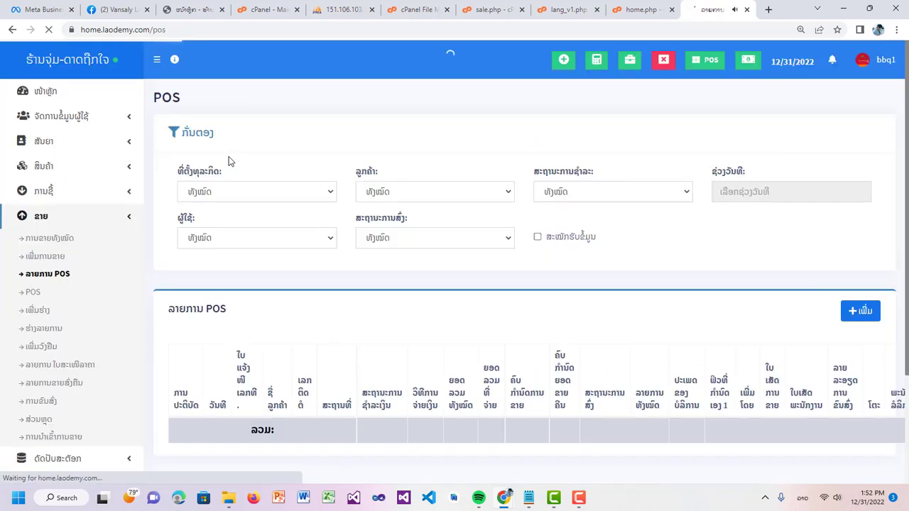
scroll(394, 323, "down", 2)
scroll(394, 324, "down", 1)
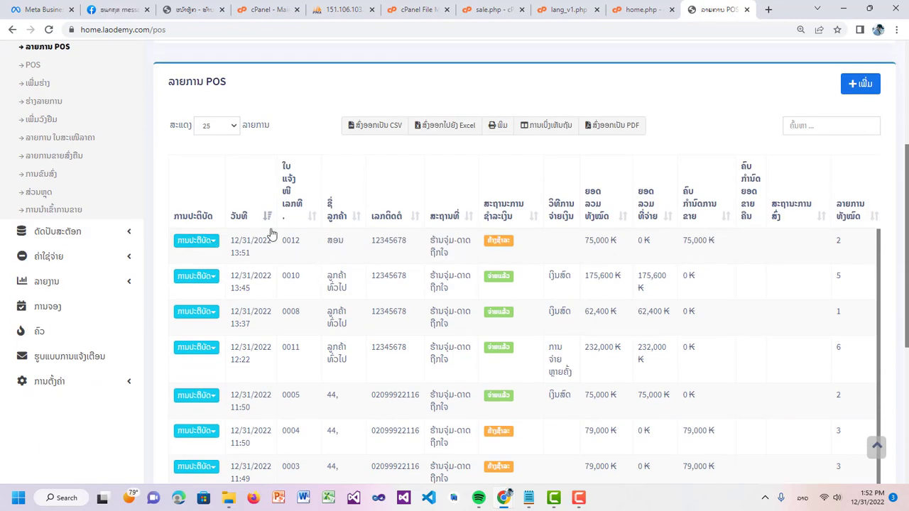
left_click(327, 248)
scroll(438, 245, "down", 1)
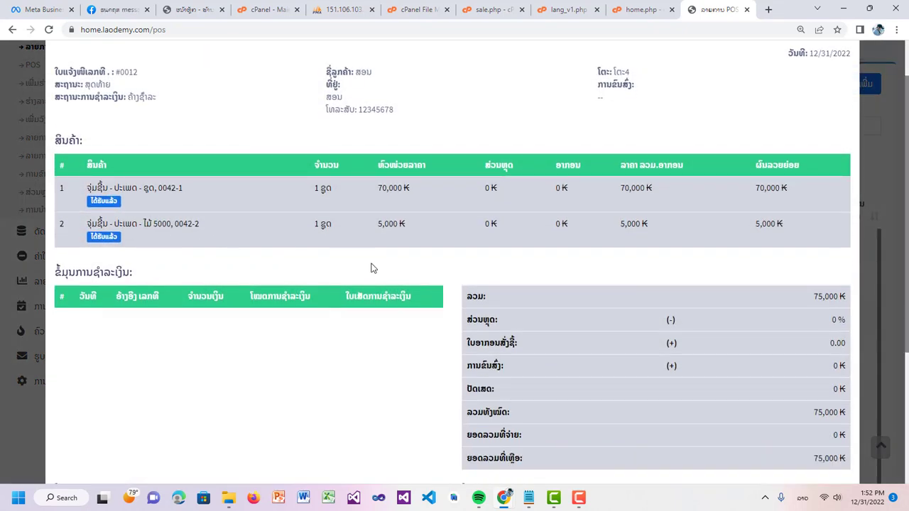
scroll(371, 268, "down", 3)
left_click_drag(833, 286, 813, 289)
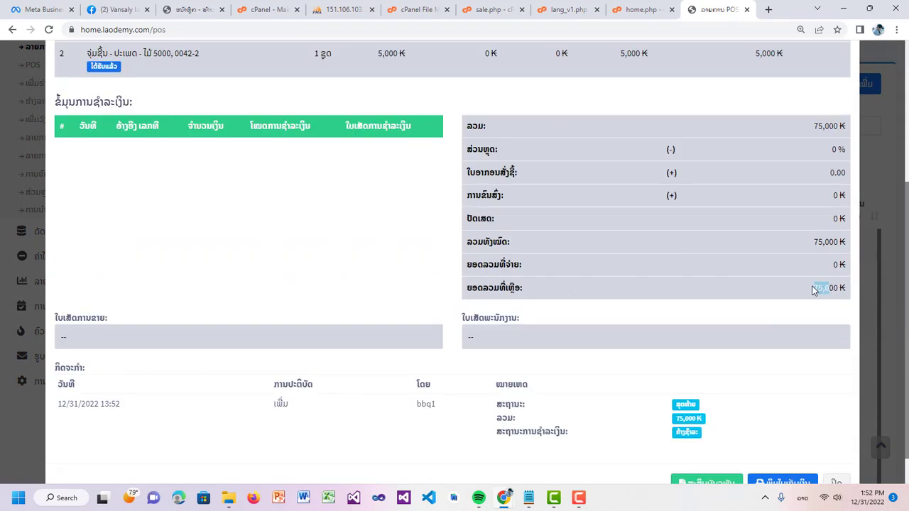
scroll(804, 315, "down", 1)
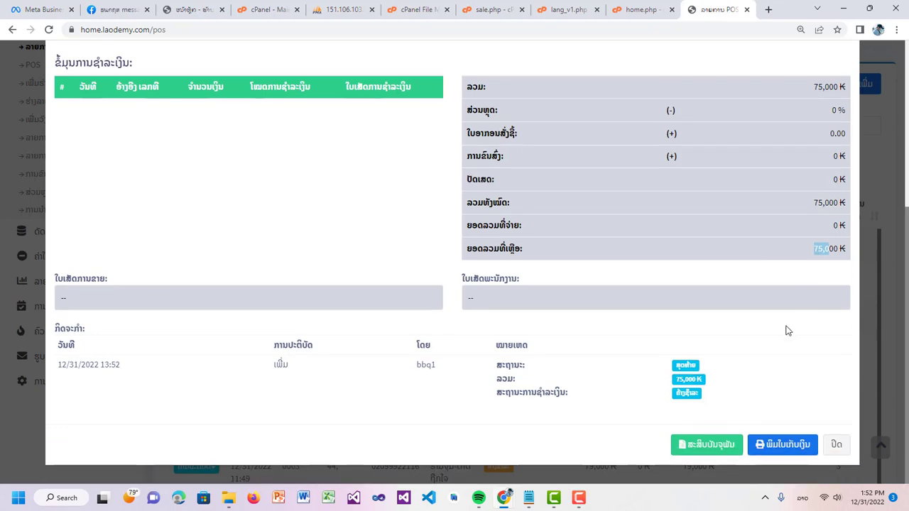
scroll(804, 263, "up", 5)
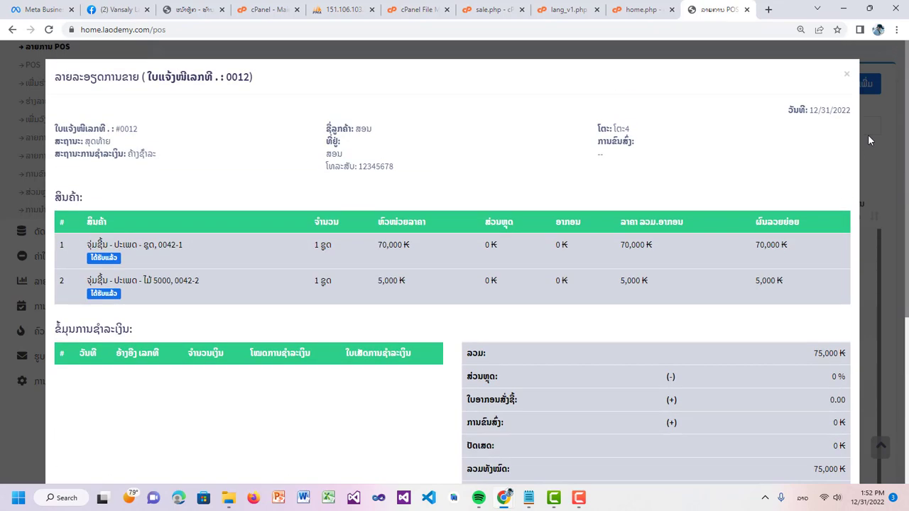
left_click(867, 134)
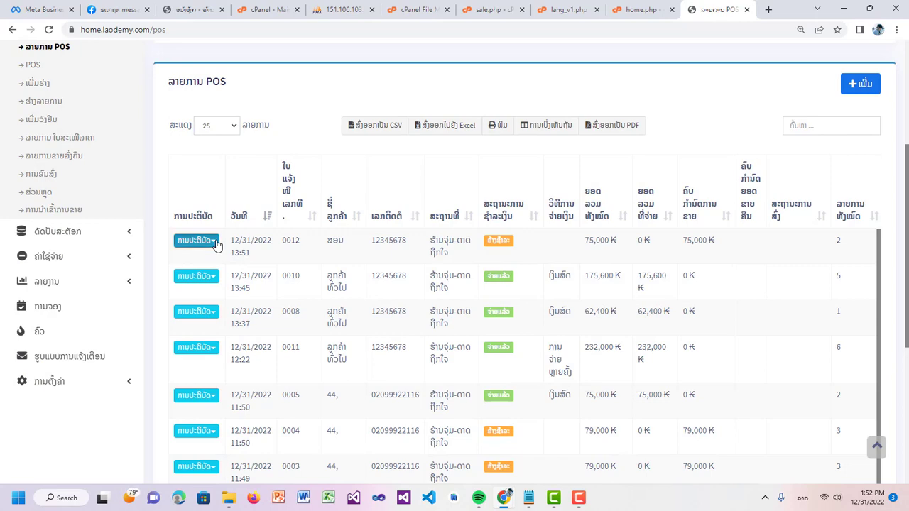
Add a cash (ເງິນສົດ) payment of 75,000 to the ໂຕະ4 credit sale and save it
left_click(211, 242)
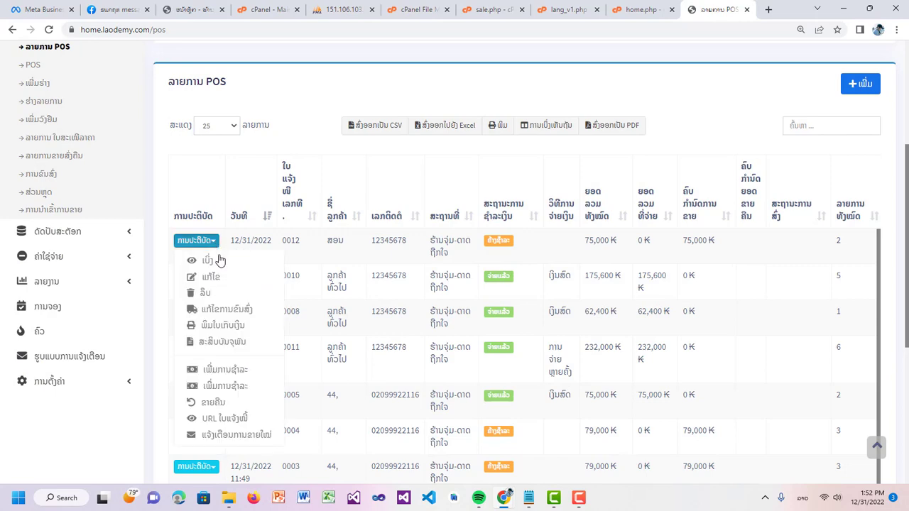
left_click(249, 371)
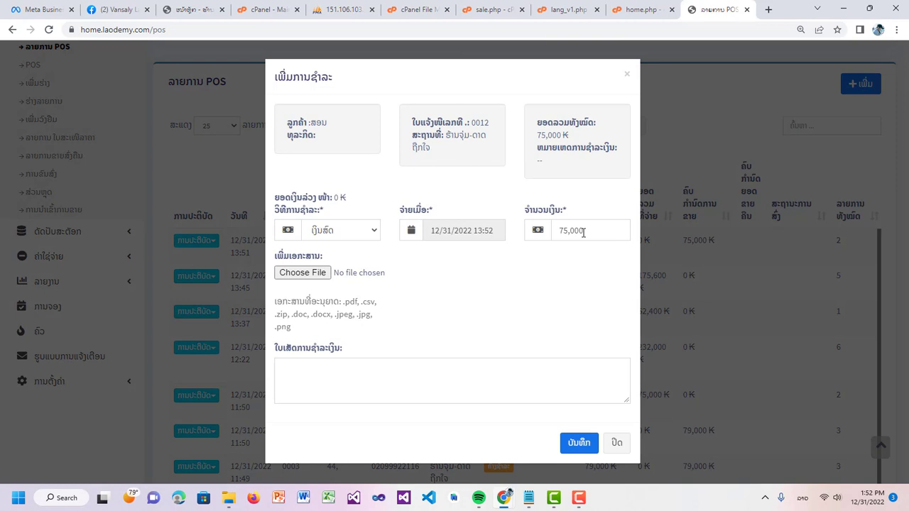
double_click(582, 232)
left_click(356, 233)
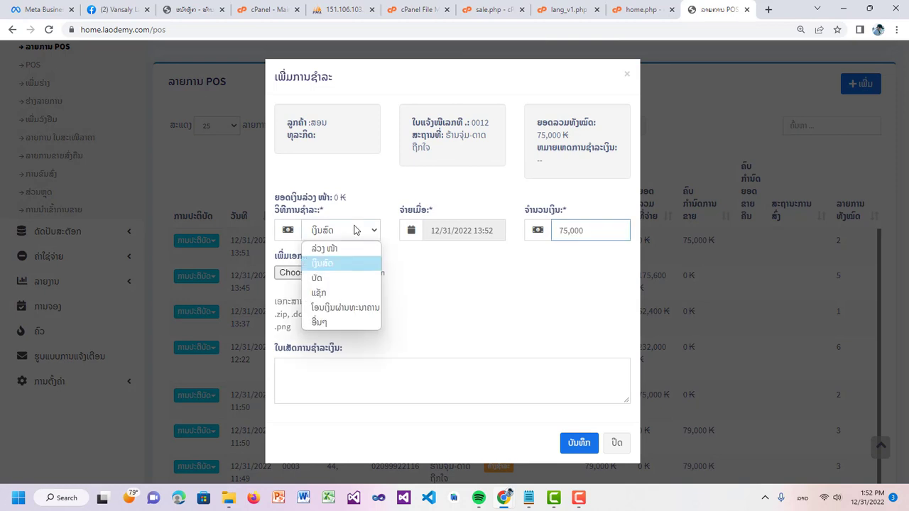
left_click(357, 235)
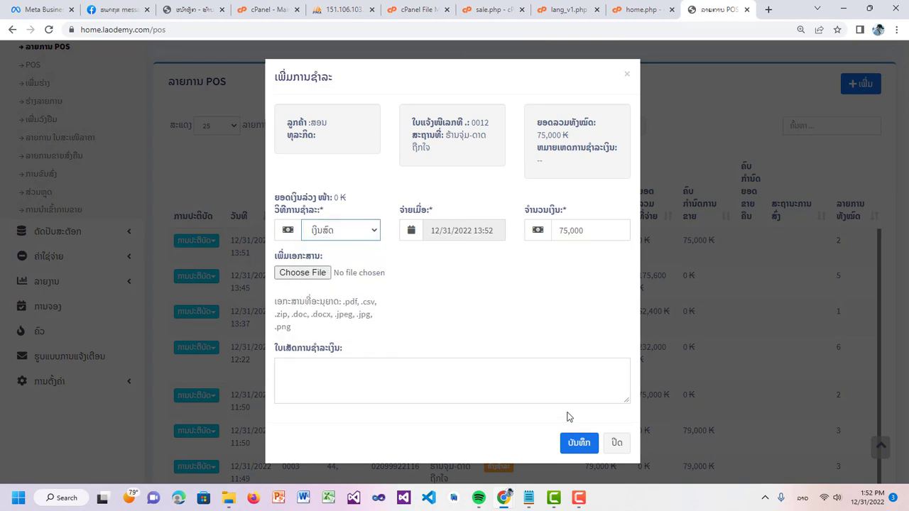
left_click(577, 444)
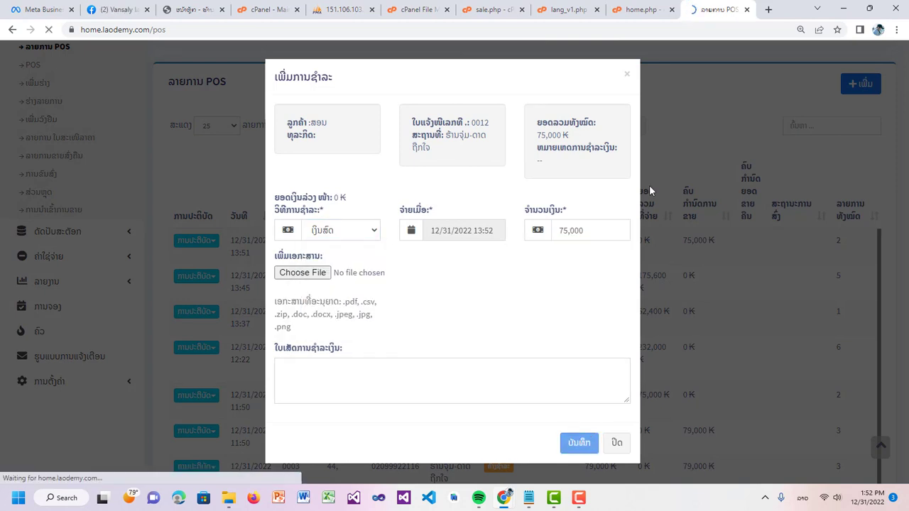
Leave the POS sales list for the POS screen and set the new order's table to ໂຕະ1
scroll(547, 346, "down", 3)
scroll(554, 339, "up", 1)
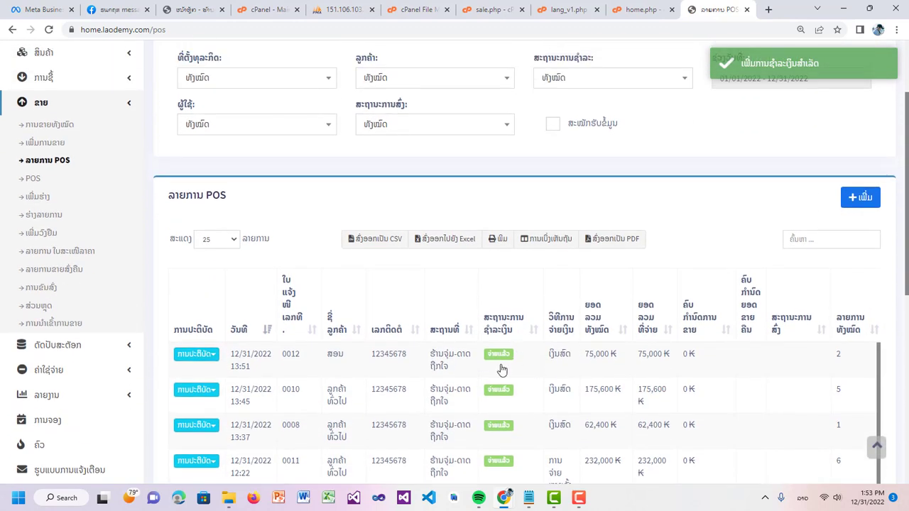
scroll(500, 362, "up", 2)
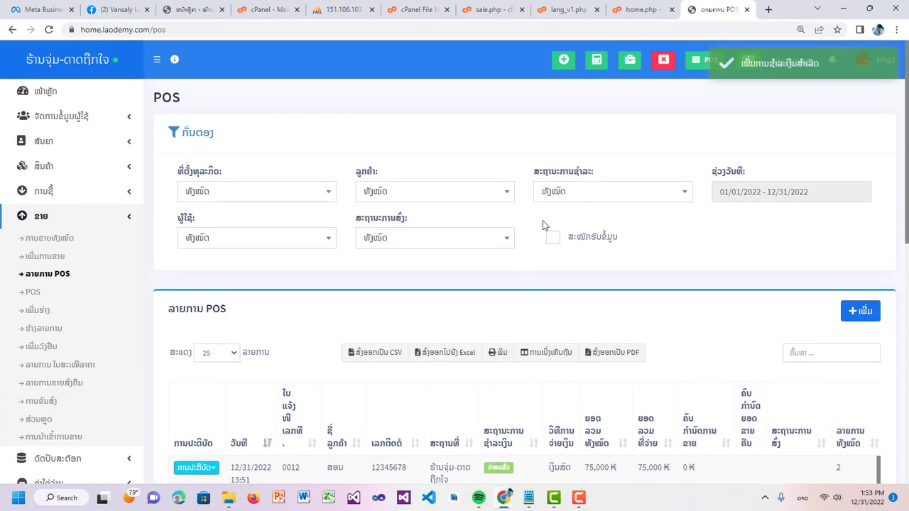
left_click(698, 67)
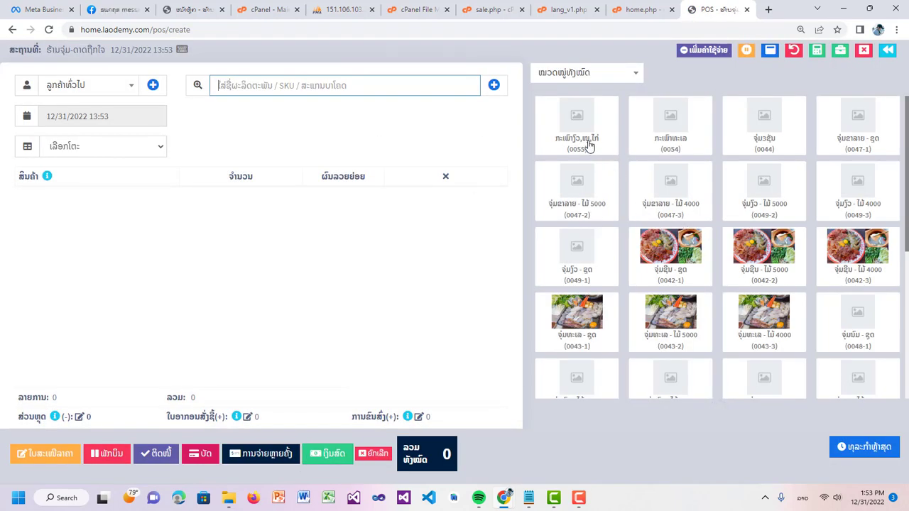
left_click(130, 147)
left_click(117, 210)
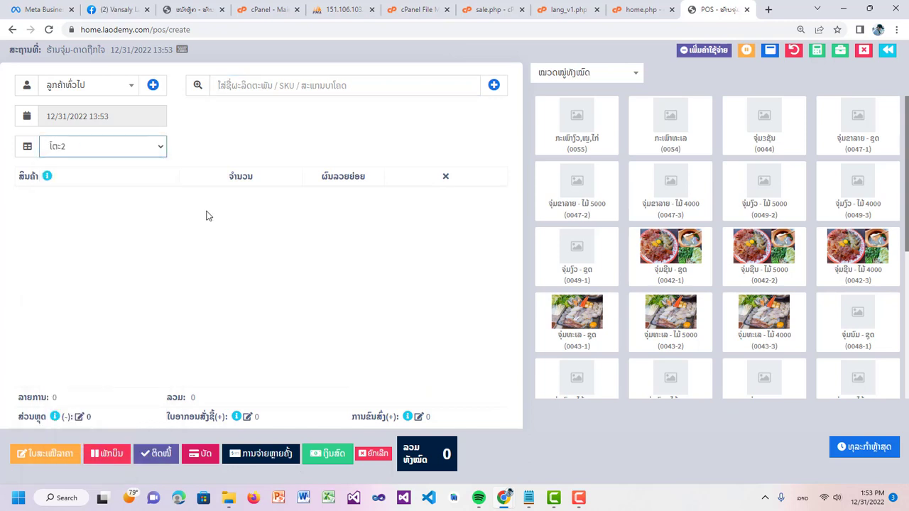
left_click(150, 149)
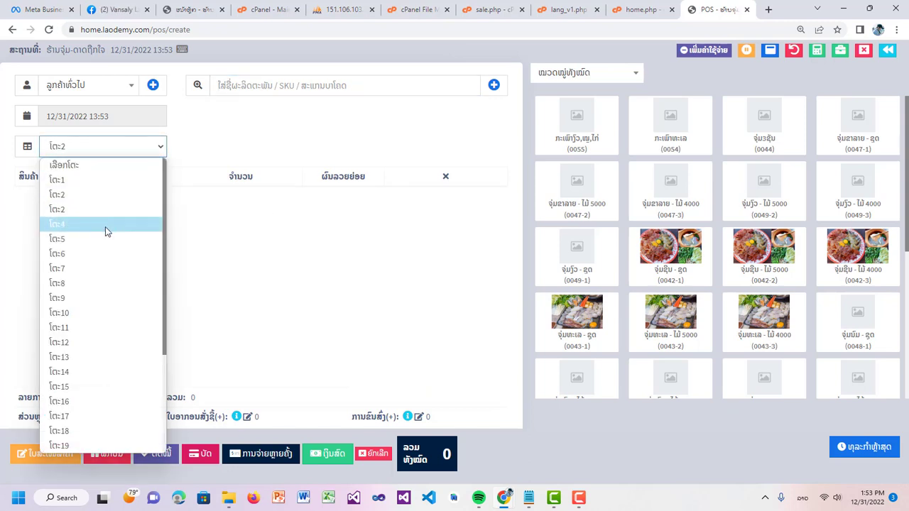
scroll(105, 234, "down", 3)
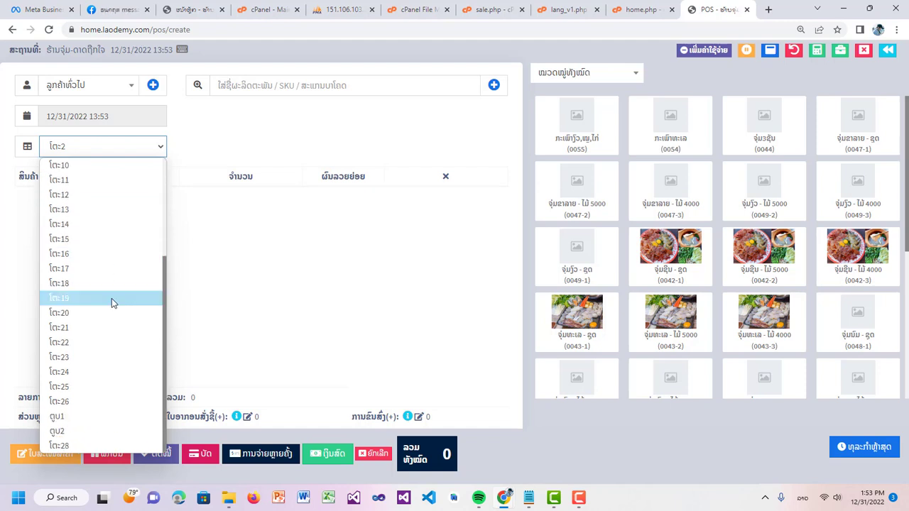
scroll(109, 264, "up", 3)
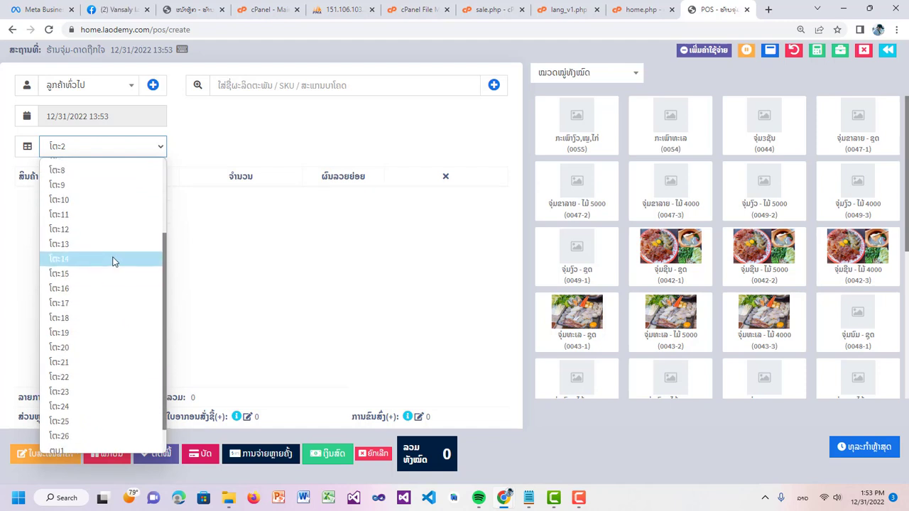
left_click(95, 181)
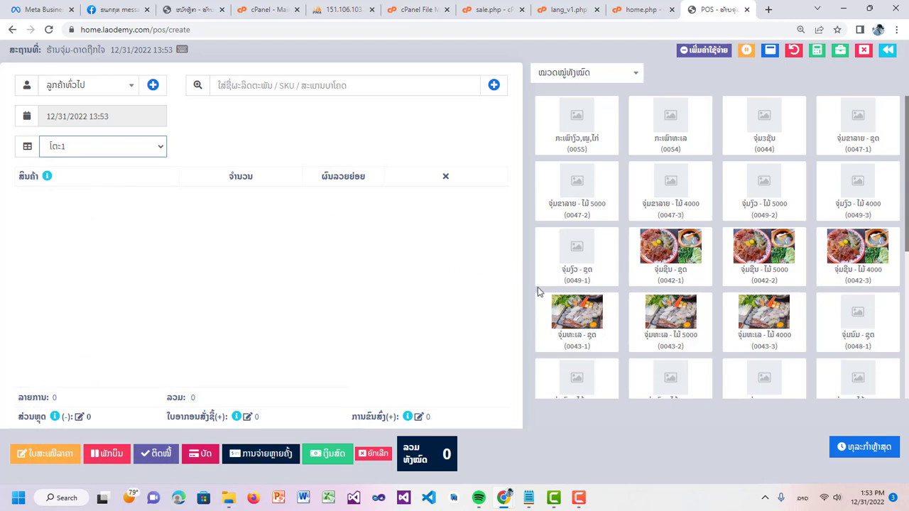
Add one each of ຈຸ່ມງົວ - ຊຸດ, ຈຸ່ມຊີ້ນ - ຊຸດ and ຈຸ່ມຊີ້ນ - ໄມ້ 5000, and assign the order to the customer of the previous credit sale
left_click(600, 252)
left_click(669, 252)
left_click(770, 252)
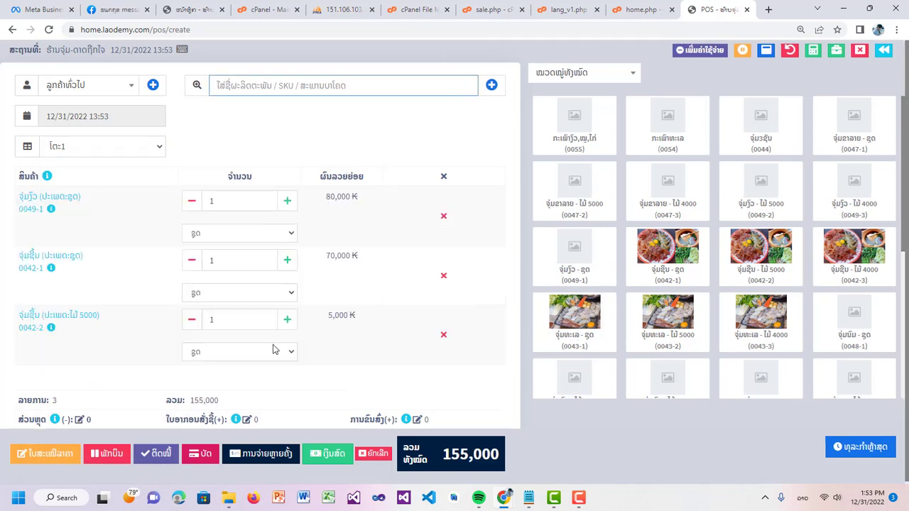
left_click(125, 89)
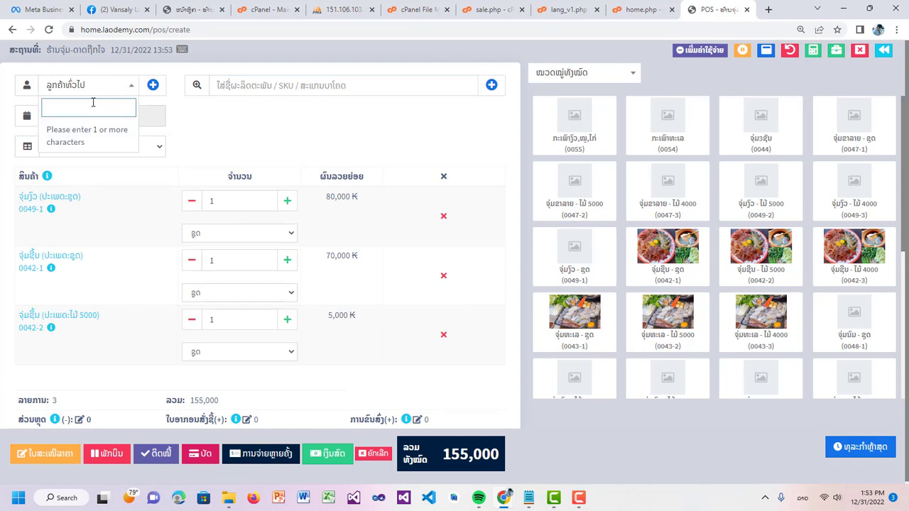
type("ສອ")
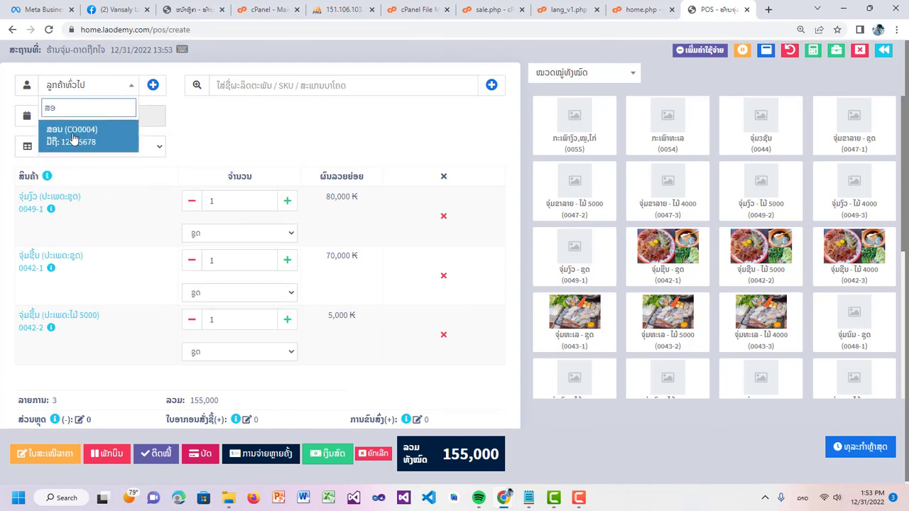
left_click(67, 138)
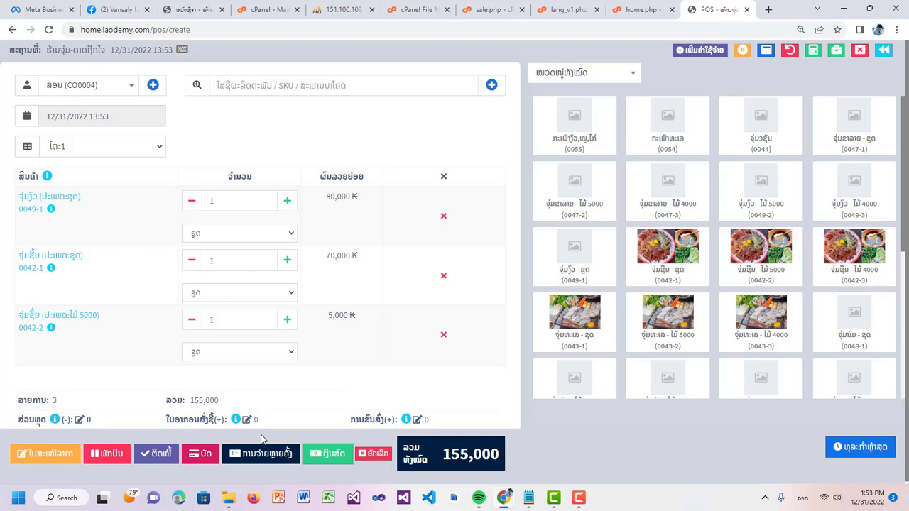
Use multiple payment (ການຈ່າຍຫຼາຍຄັ້ງ) to pay 50,000 of the ໂຕະ1 order in cash (ເງິນສົດ), and finalize the sale
left_click(273, 458)
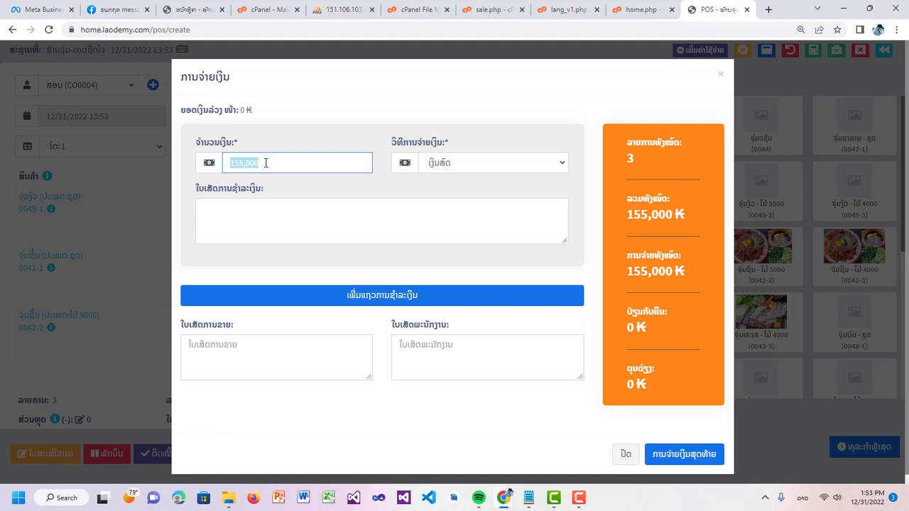
type("50000")
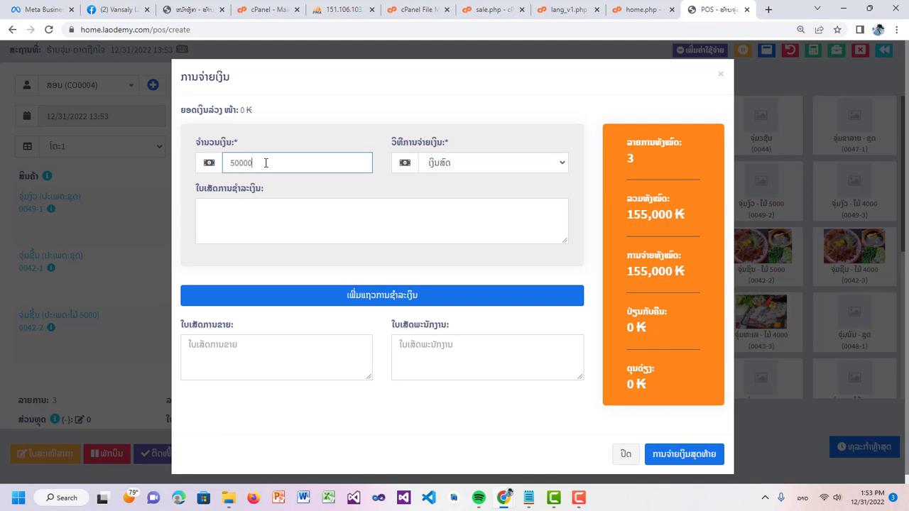
left_click(323, 184)
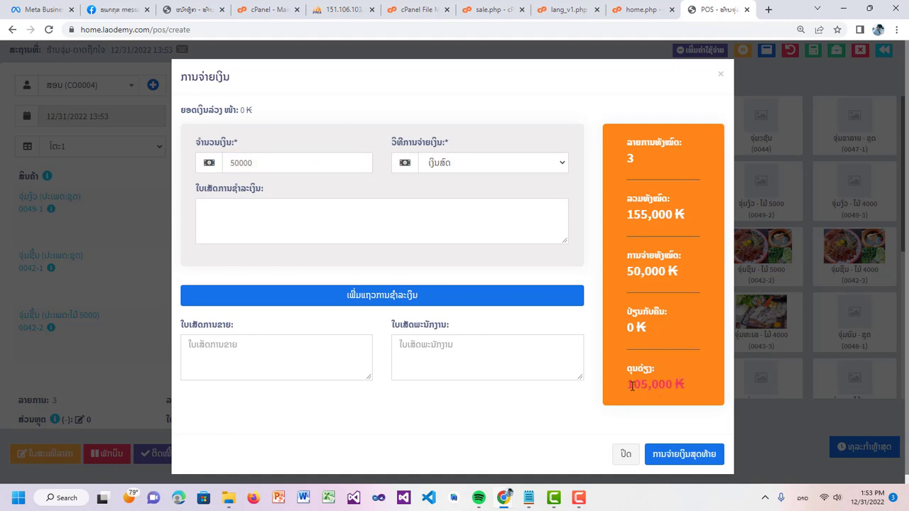
left_click_drag(626, 384, 679, 384)
left_click(668, 406)
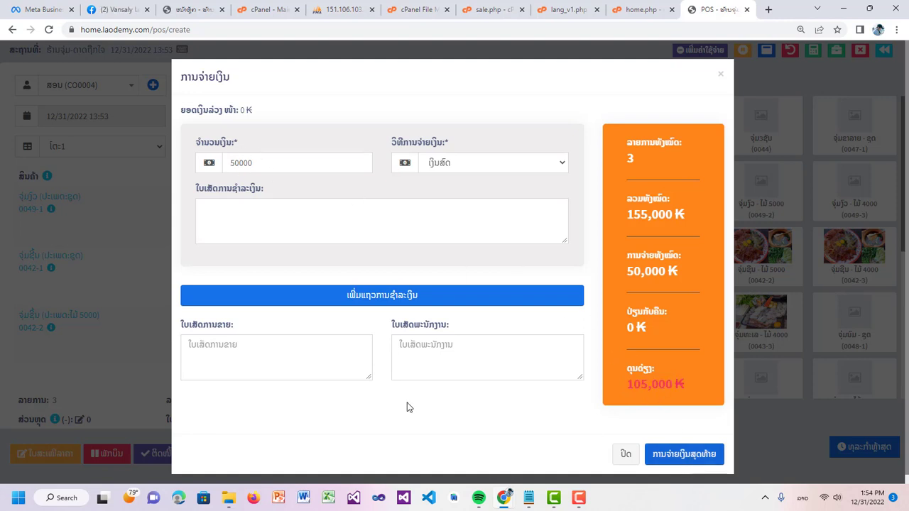
left_click(257, 347)
left_click(426, 348)
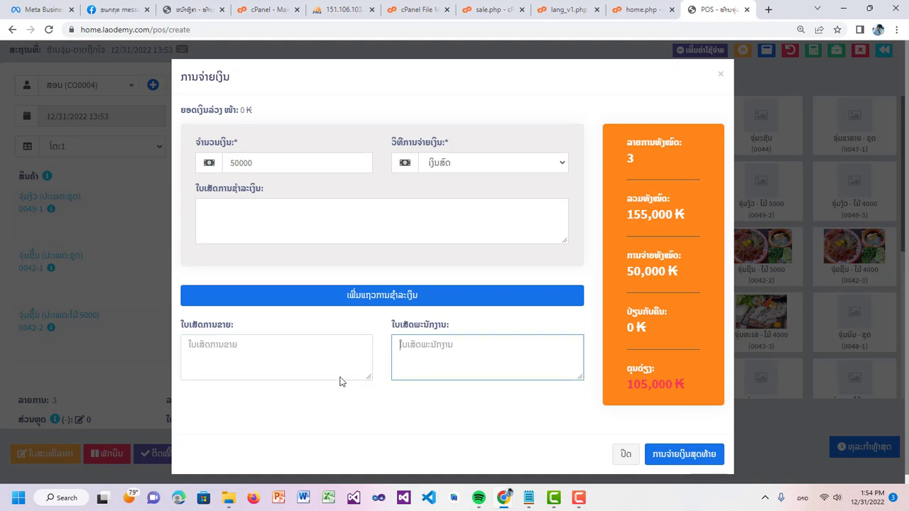
left_click(313, 359)
left_click(513, 349)
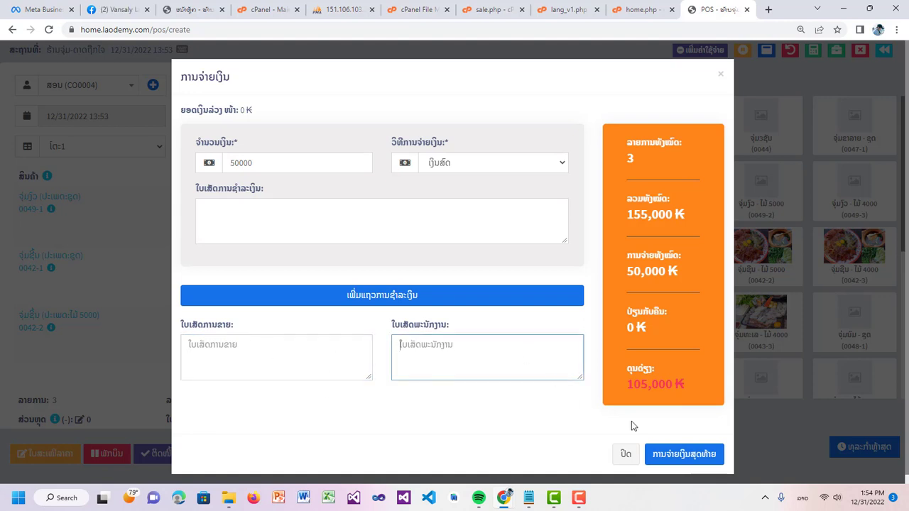
left_click(681, 454)
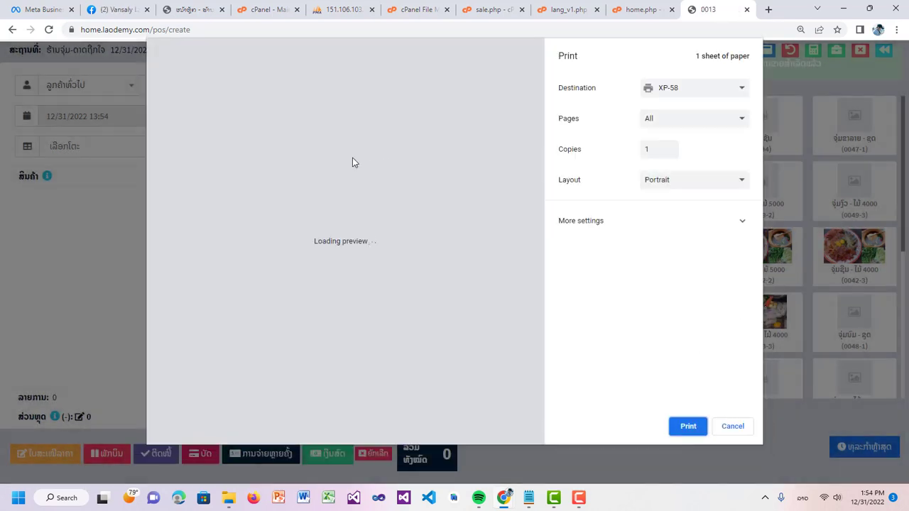
Examine the cash paid, outstanding amount and customer on the ໂຕະ1 receipt preview, and close it without printing
scroll(325, 201, "up", 5)
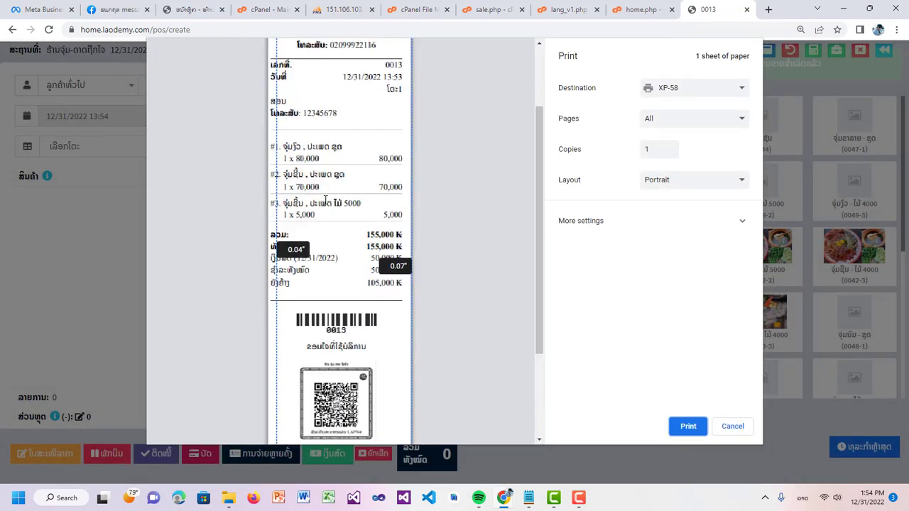
left_click(362, 292)
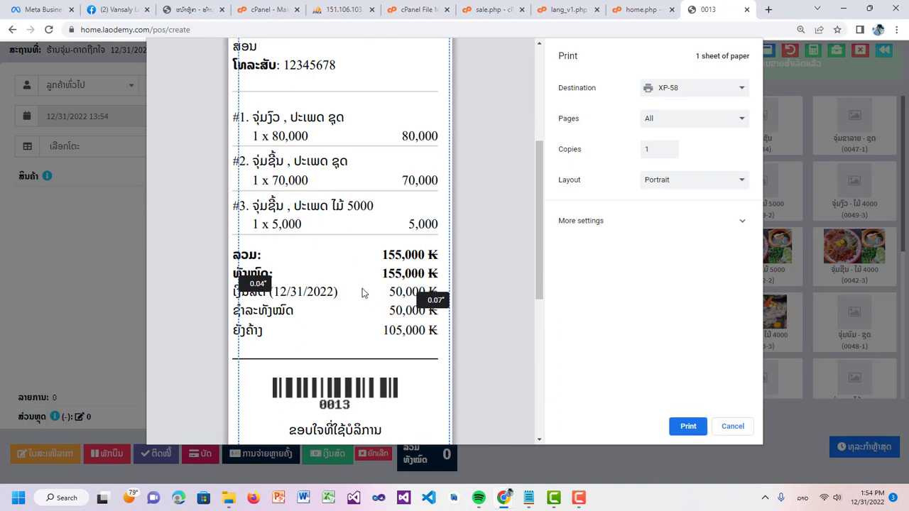
left_click_drag(390, 291, 426, 310)
left_click(266, 335)
left_click_drag(382, 337, 429, 337)
scroll(406, 341, "down", 2)
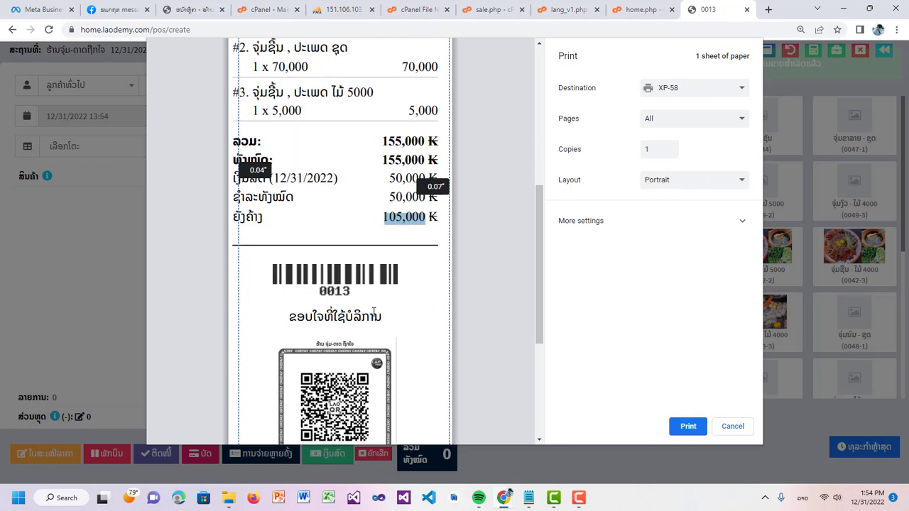
scroll(355, 294, "up", 6)
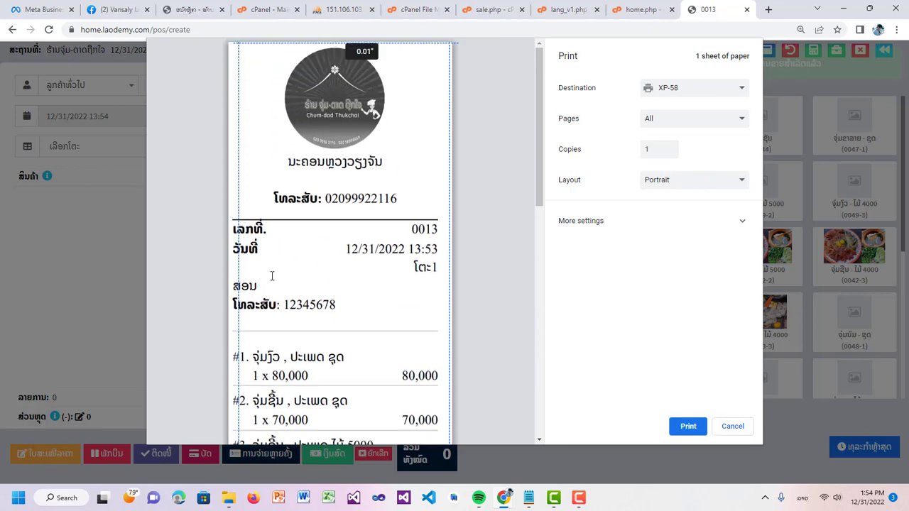
left_click_drag(260, 286, 232, 287)
scroll(328, 283, "down", 1)
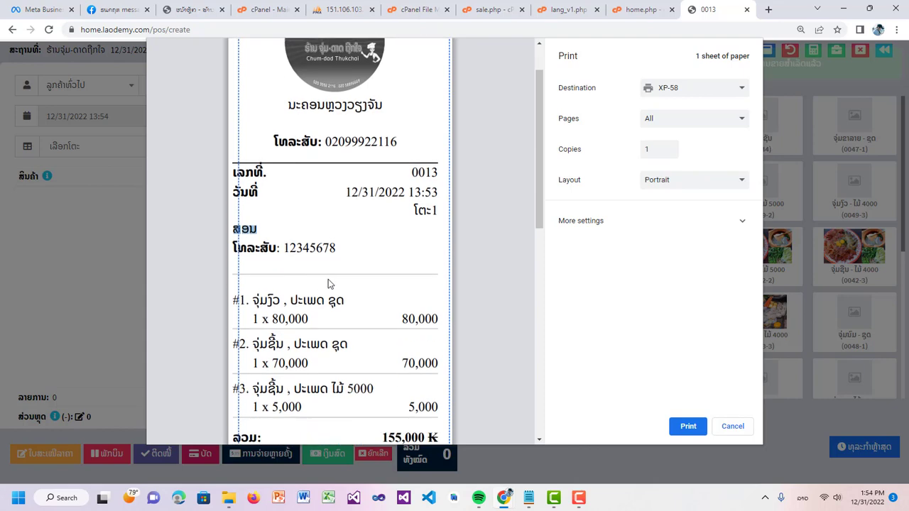
left_click(731, 426)
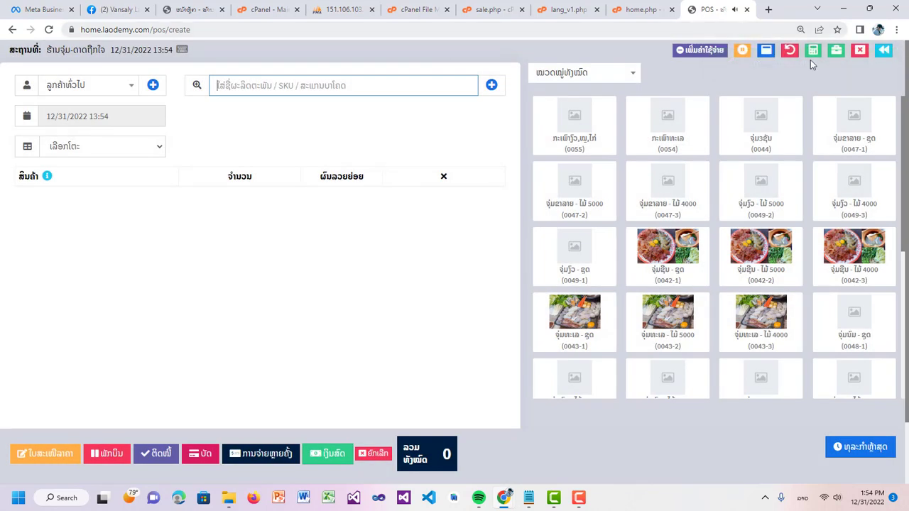
Return to the POS sales list and check the recorded payments of the partially paid ໂຕະ1 sale
left_click(789, 49)
left_click(883, 50)
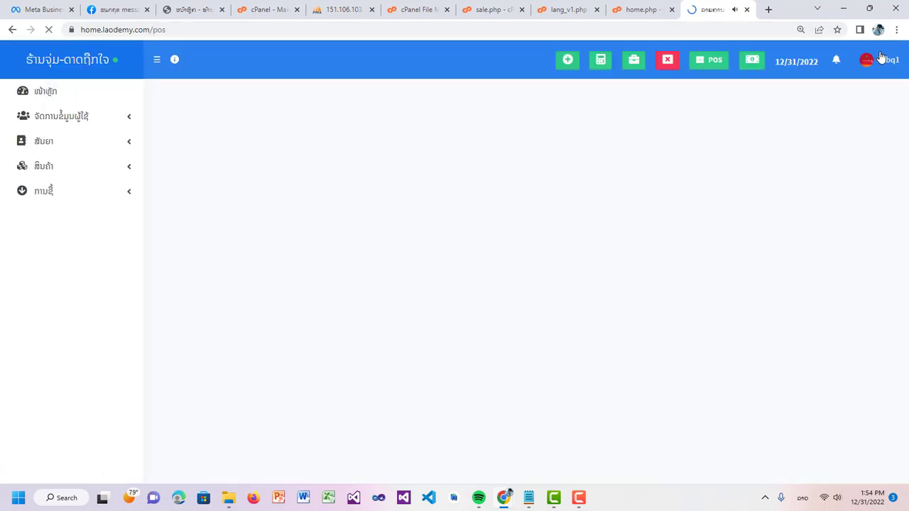
scroll(308, 329, "down", 5)
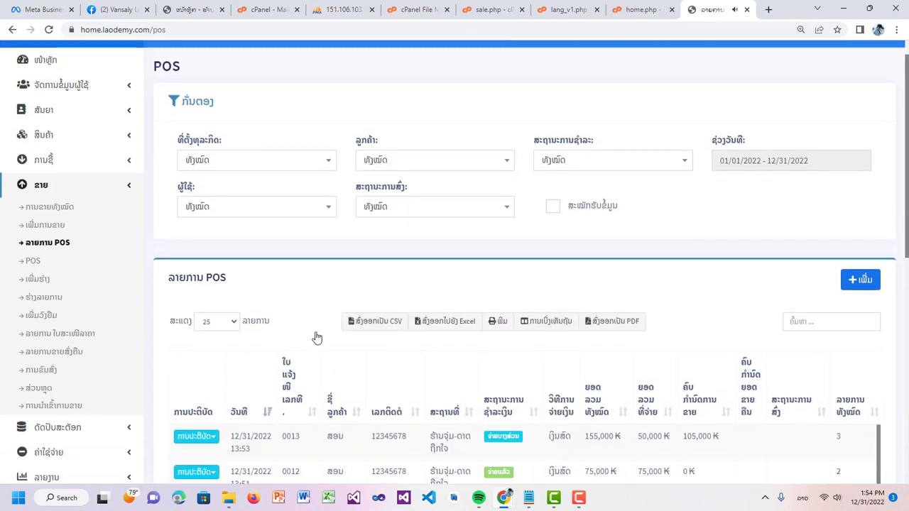
scroll(338, 295, "up", 2)
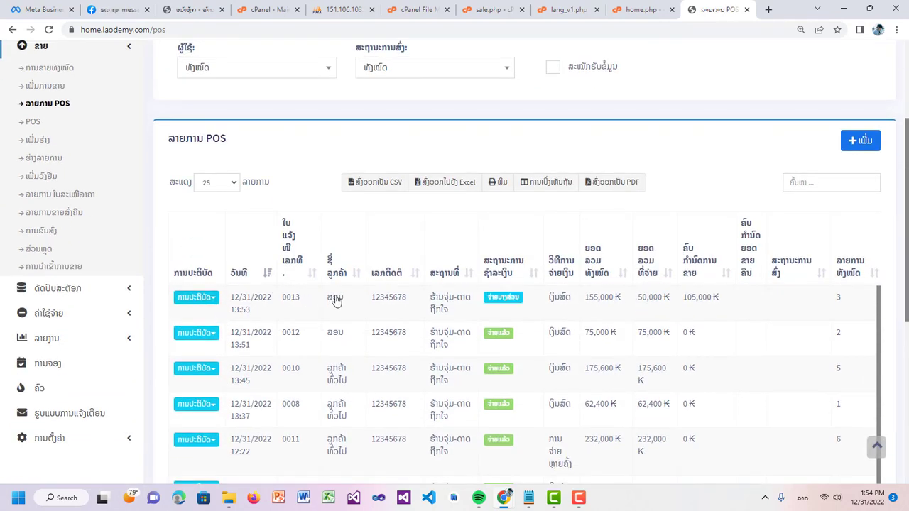
left_click(522, 308)
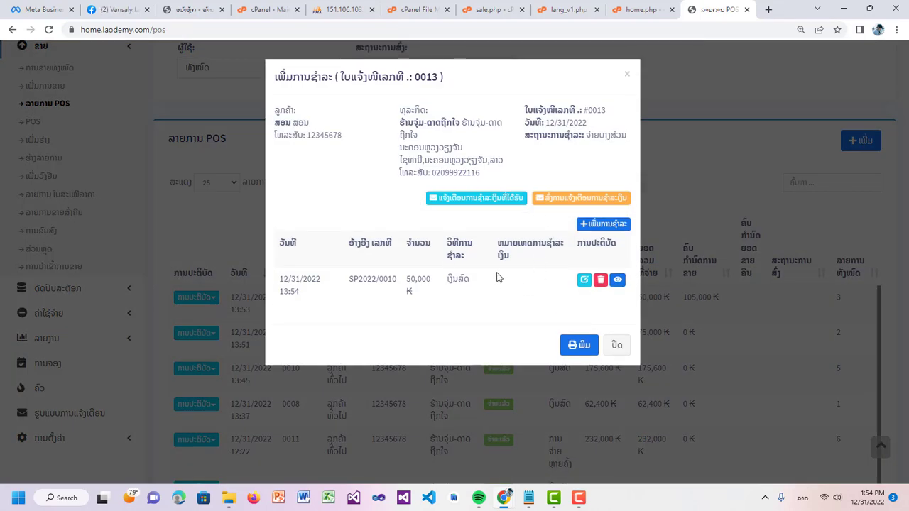
double_click(408, 282)
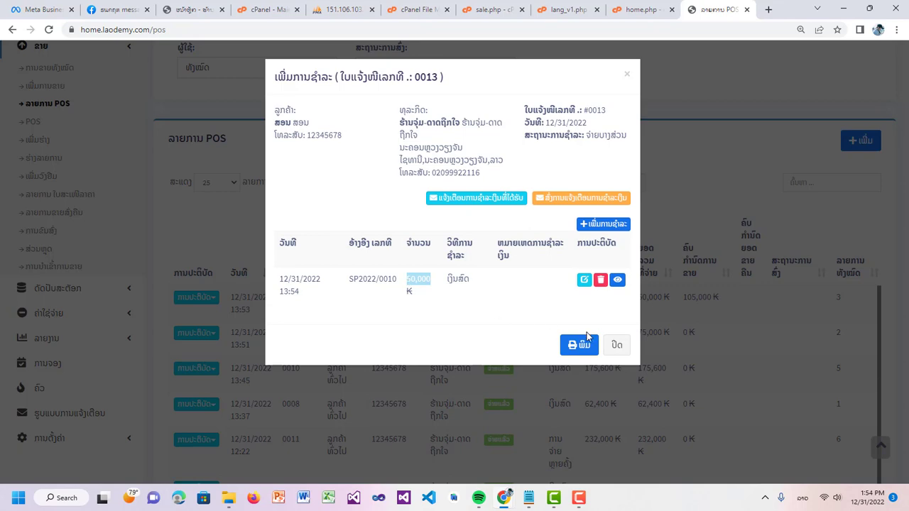
left_click(615, 344)
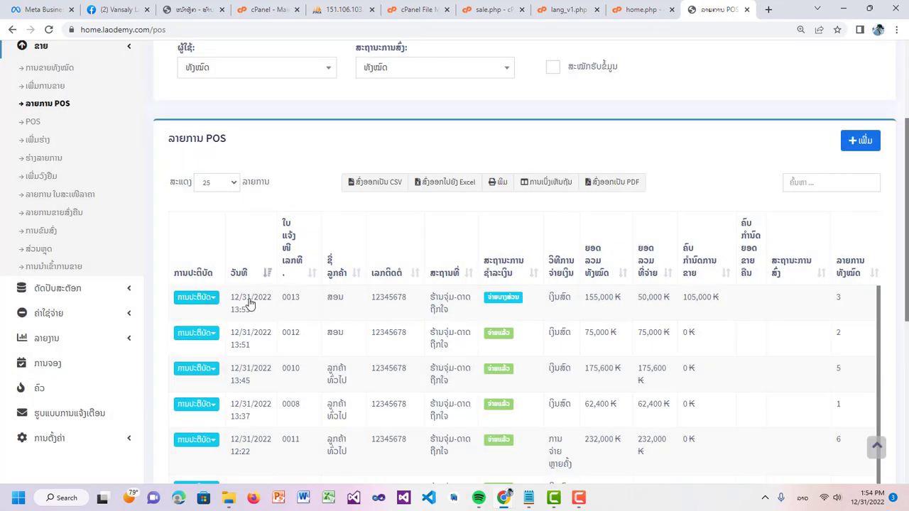
Examine the ordered items, payment information and remaining balance in the ໂຕະ1 sale's details, and close them
left_click(374, 310)
scroll(186, 190, "down", 1)
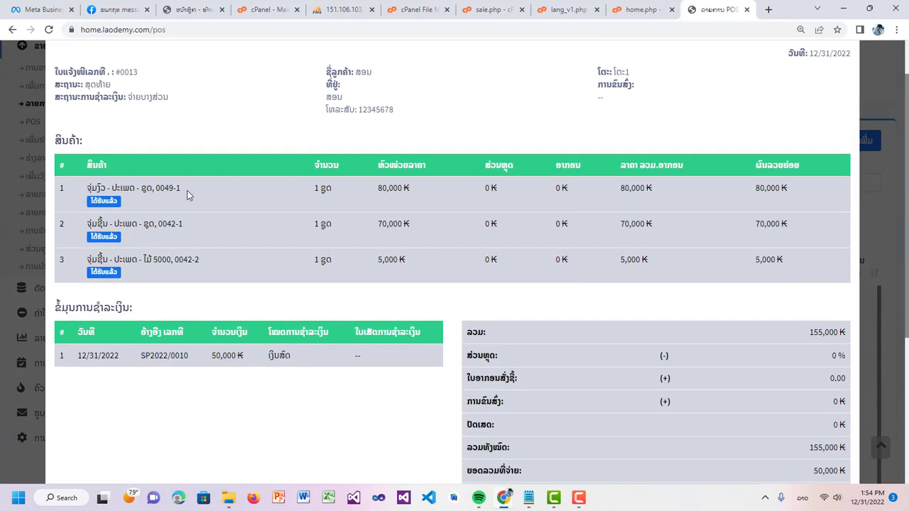
left_click_drag(138, 204, 197, 225)
scroll(430, 279, "down", 4)
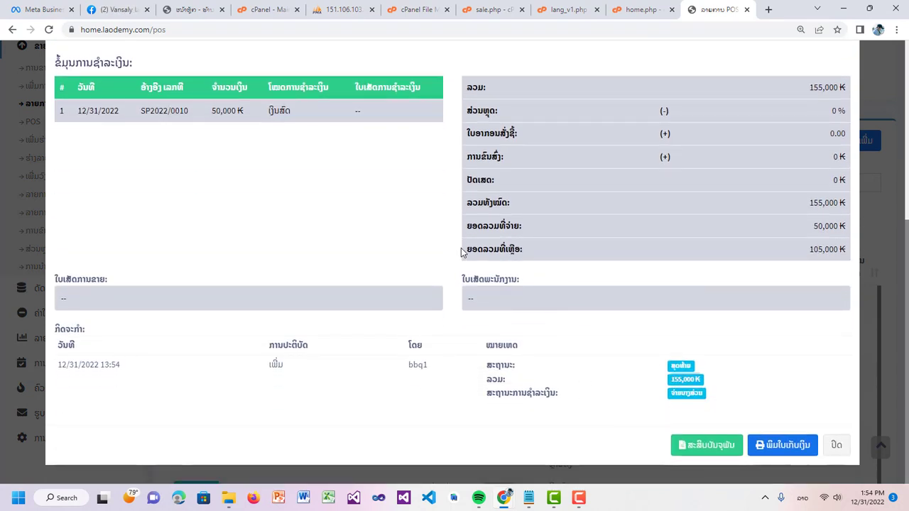
left_click_drag(832, 253, 796, 254)
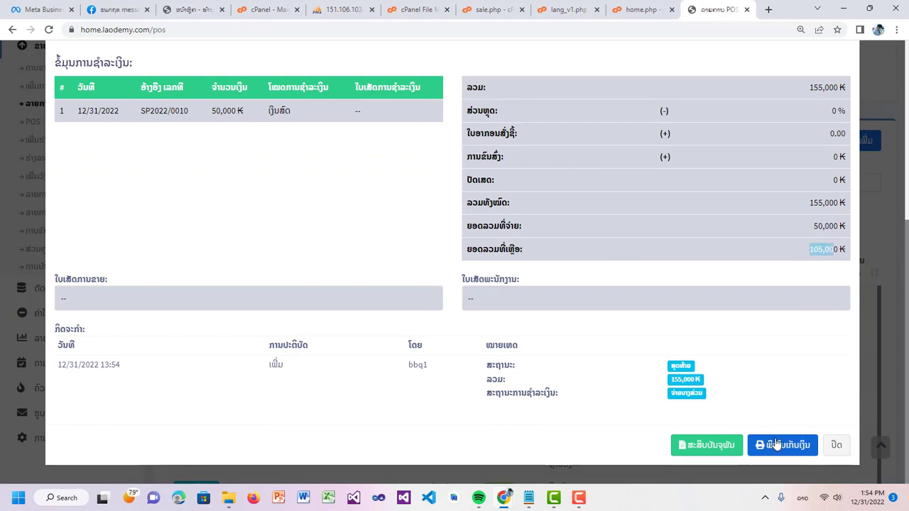
left_click(836, 445)
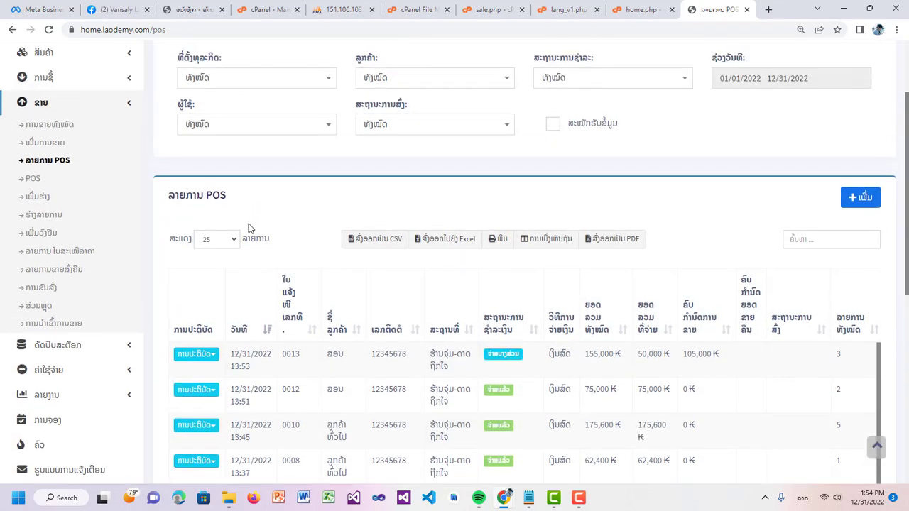
Add a cash (ເງິນສົດ) payment of 105,000 for the partially paid ໂຕະ1 sale and save it
left_click(208, 355)
scroll(249, 408, "down", 1)
scroll(264, 400, "up", 1)
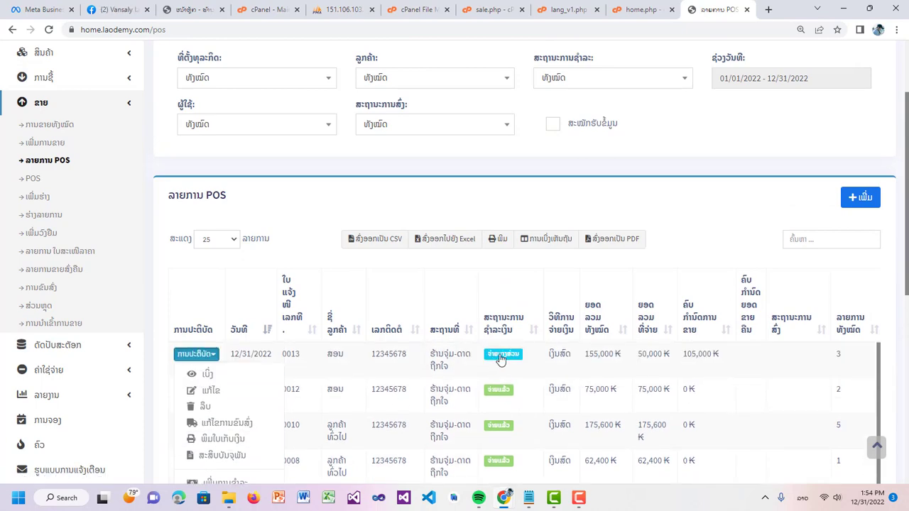
left_click(501, 356)
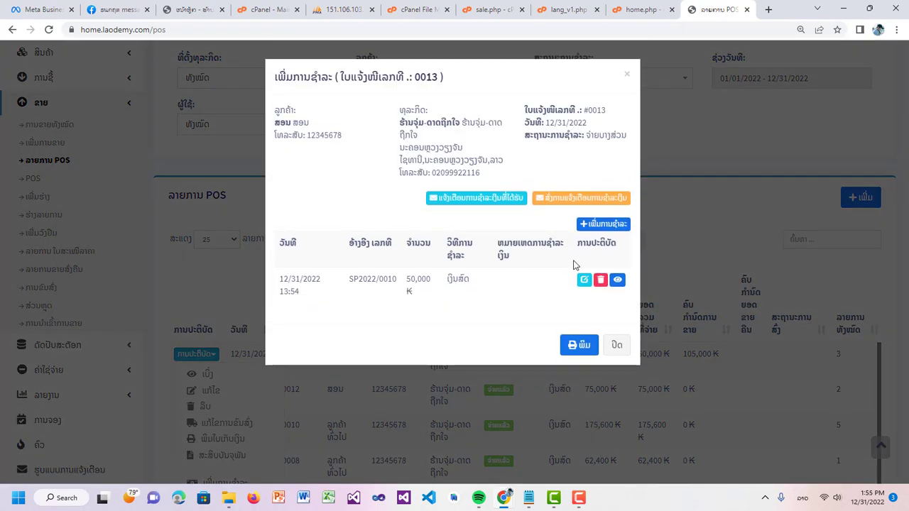
left_click(604, 224)
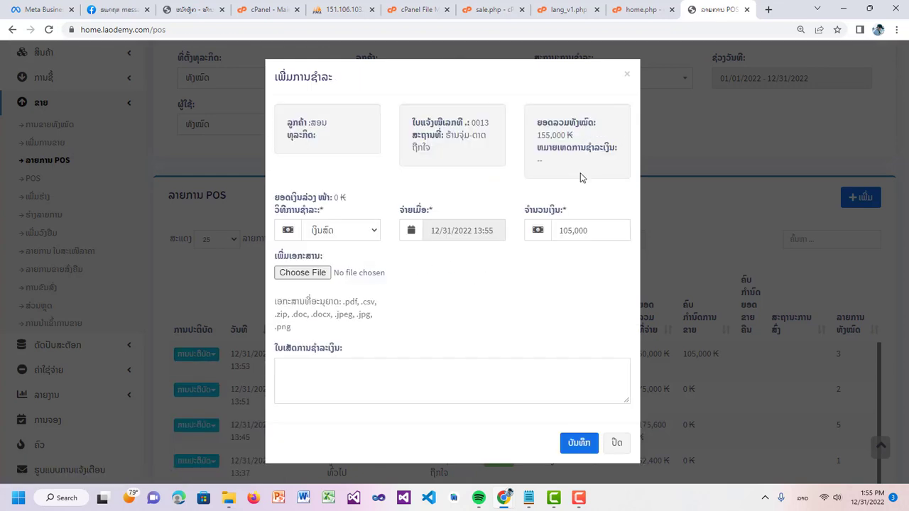
left_click(357, 234)
left_click(357, 234)
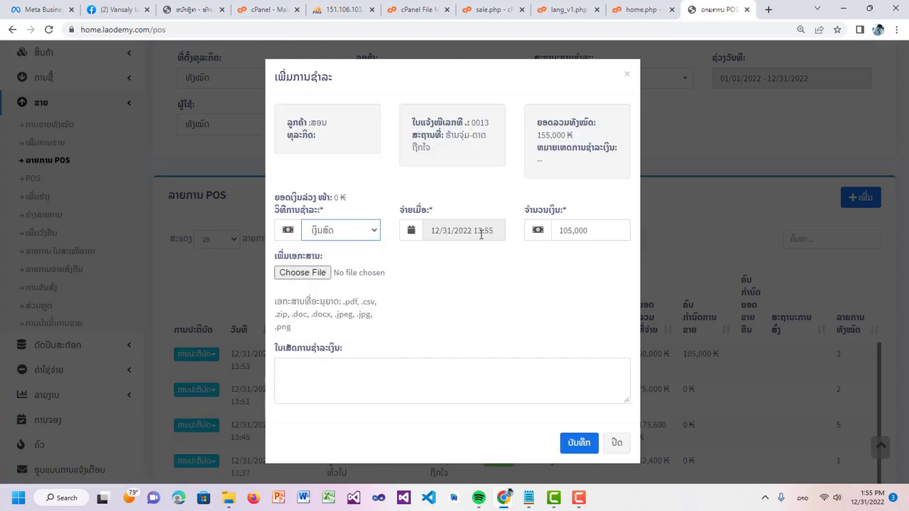
double_click(588, 232)
left_click(581, 443)
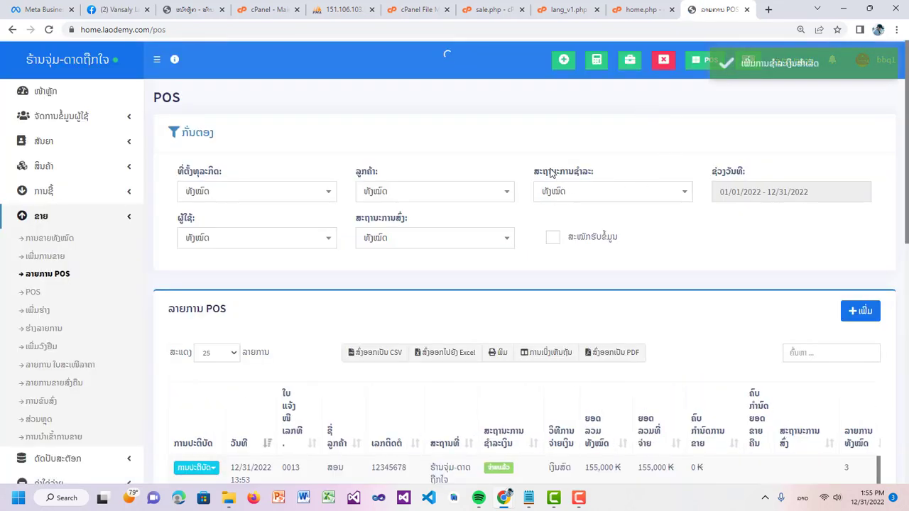
Check the payment status, paid total and outstanding balance of the newest sale in the POS list
scroll(534, 218, "down", 1)
scroll(622, 134, "up", 1)
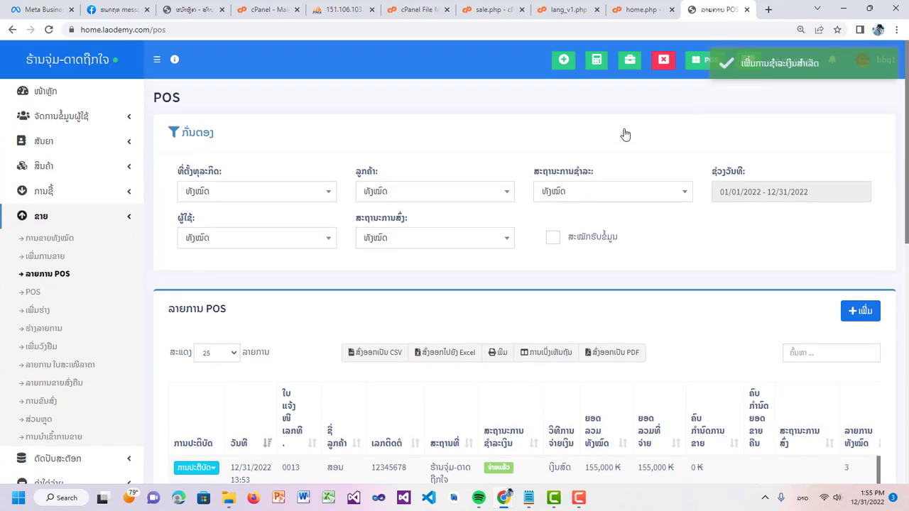
scroll(459, 332, "down", 3)
scroll(475, 289, "up", 3)
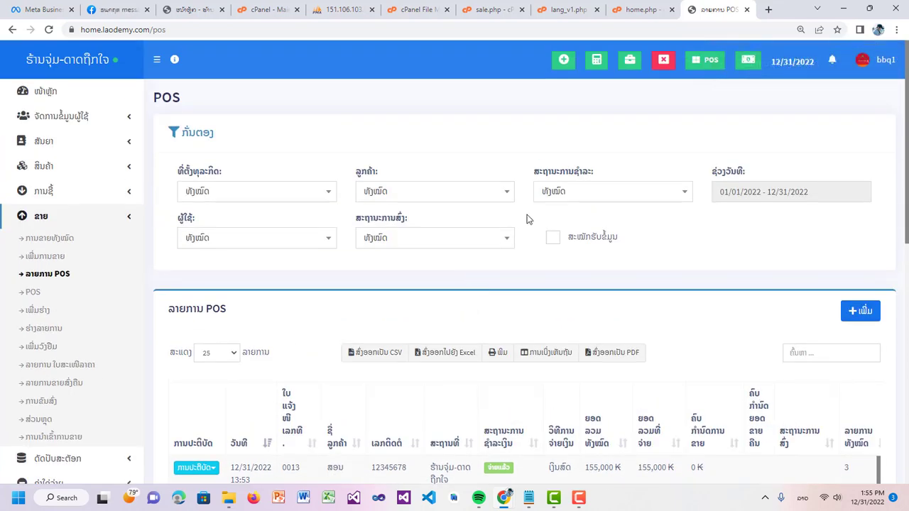
Return to the POS order screen and bring up the closing form for the current cash register
left_click(714, 60)
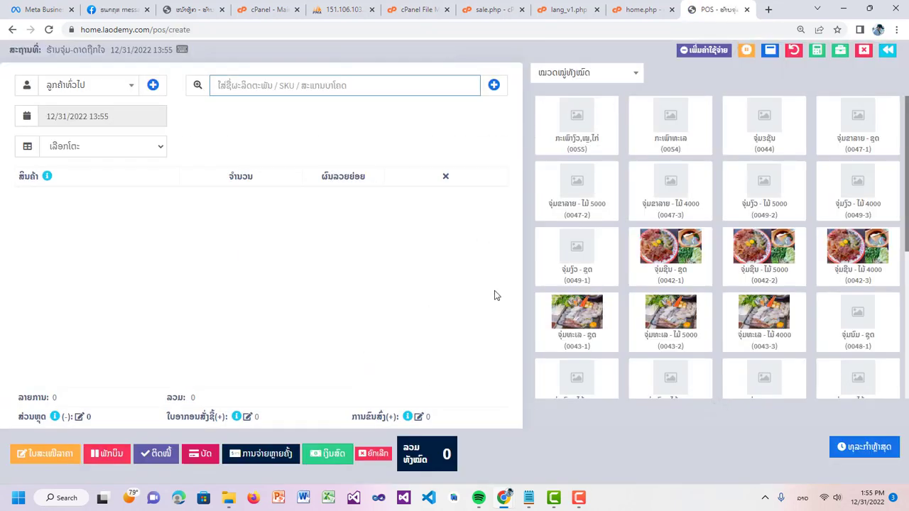
scroll(615, 333, "down", 1)
scroll(626, 298, "up", 1)
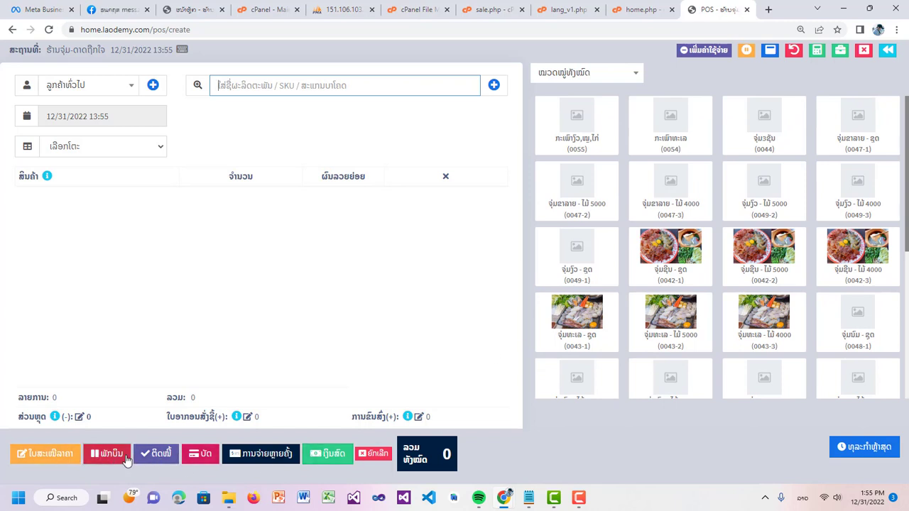
scroll(595, 330, "down", 2)
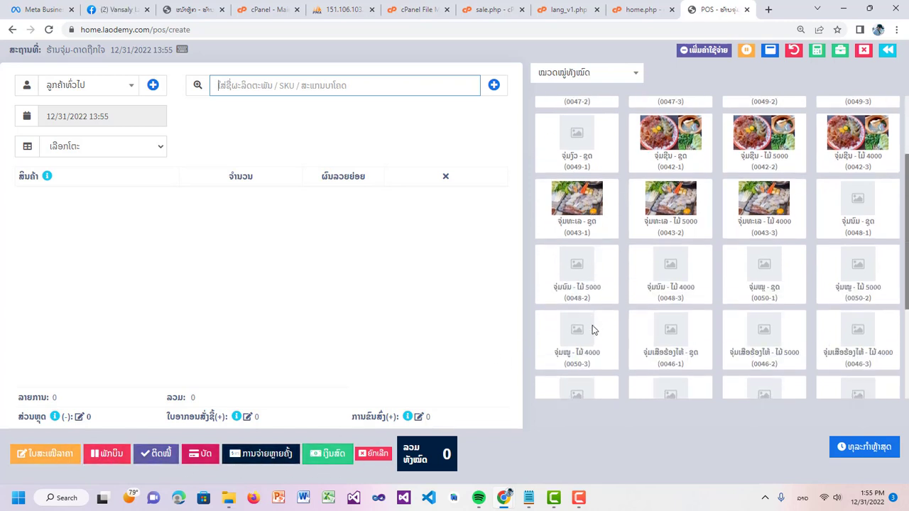
scroll(595, 330, "up", 2)
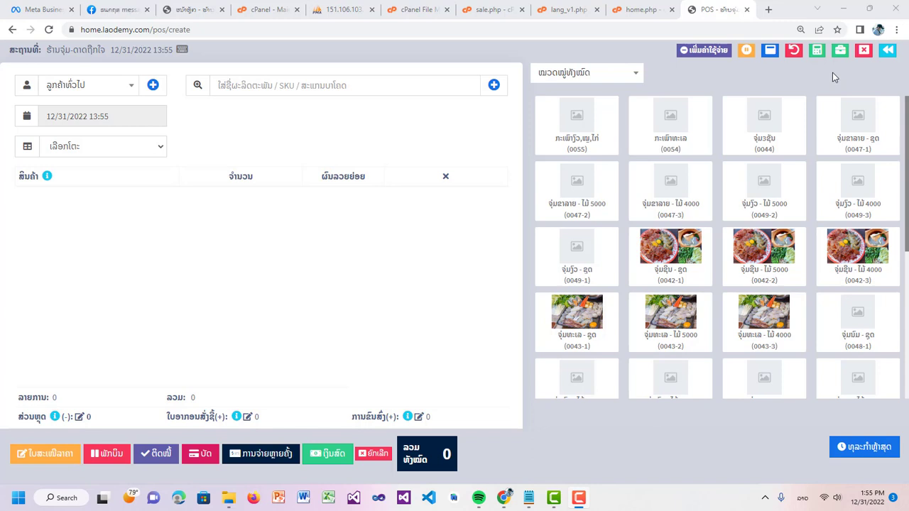
left_click(866, 57)
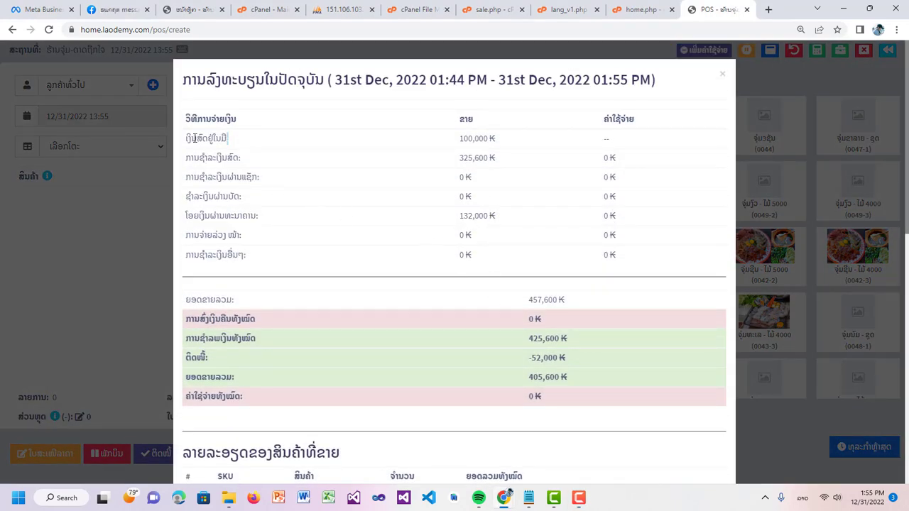
Examine the register's opening cash, cash payments, bank transfers and overall sales total in the closing summary
left_click_drag(194, 138, 188, 138)
left_click_drag(496, 138, 461, 140)
left_click_drag(245, 159, 186, 163)
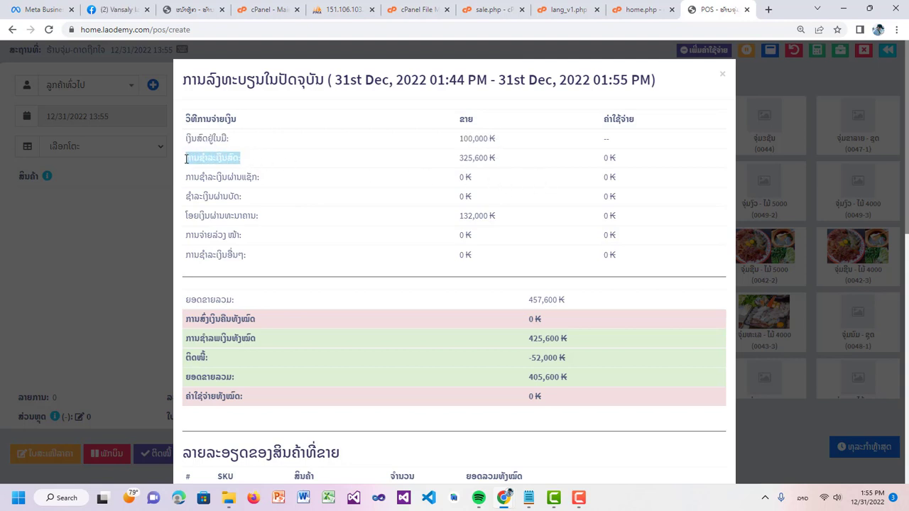
left_click_drag(495, 158, 461, 156)
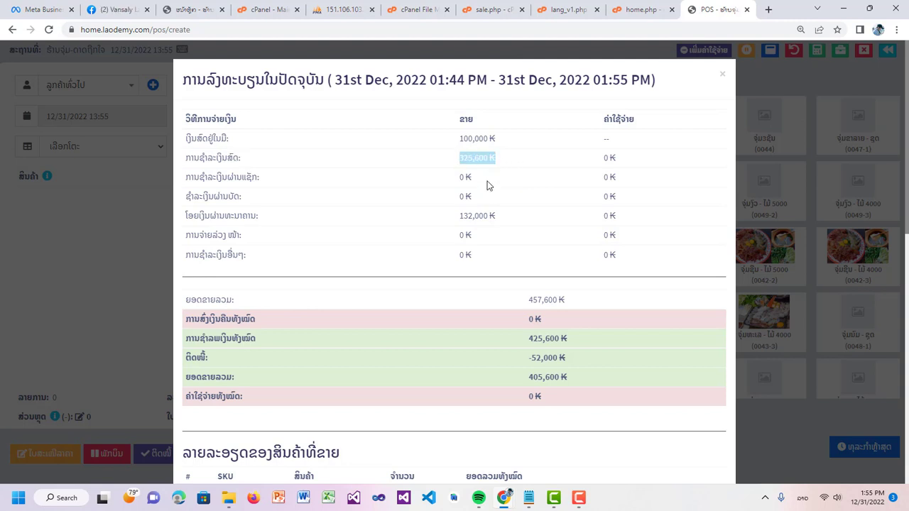
scroll(488, 185, "down", 1)
left_click_drag(468, 140, 465, 163)
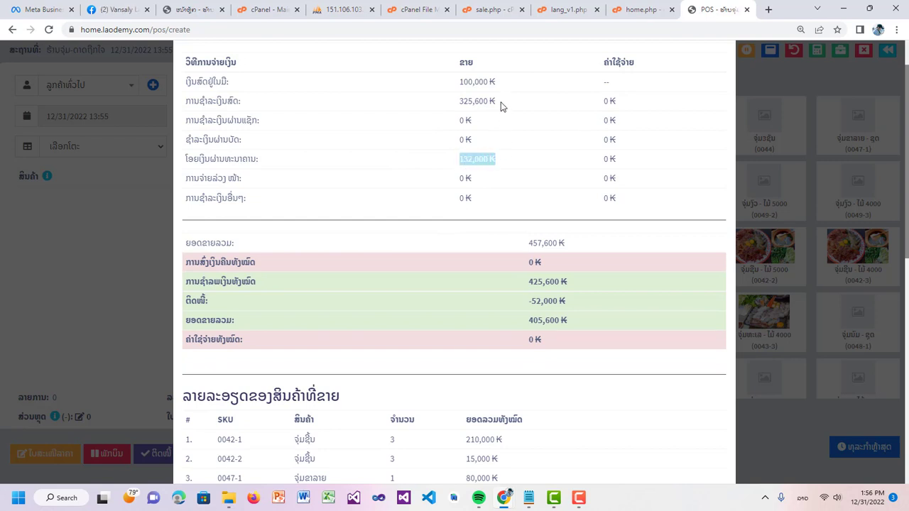
left_click_drag(500, 106, 484, 102)
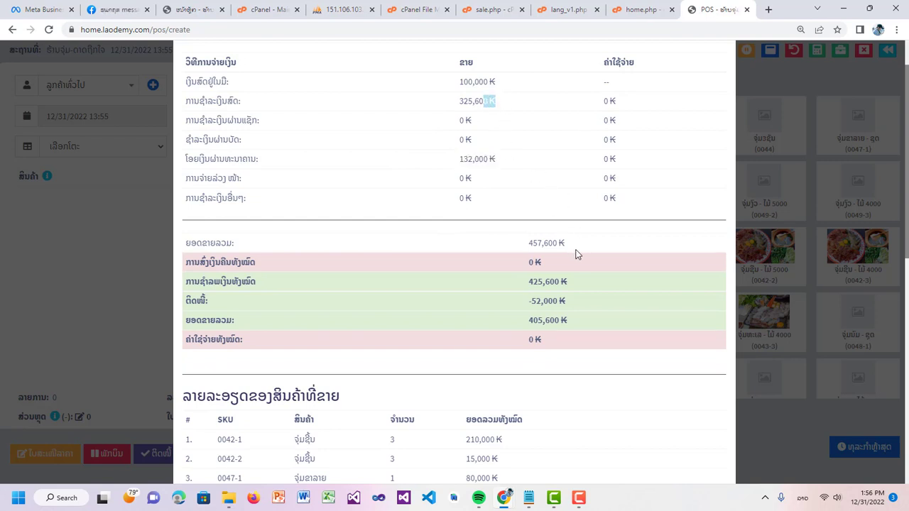
left_click_drag(573, 247, 521, 251)
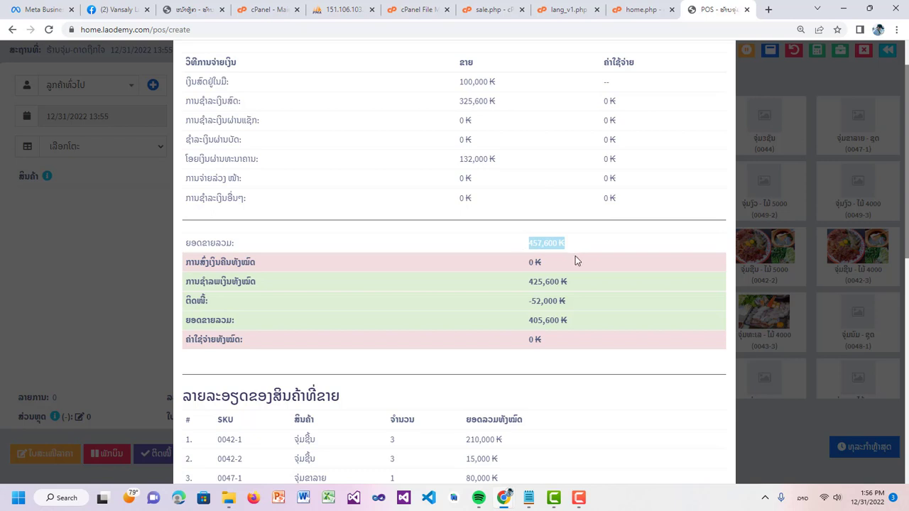
Examine the refund, total payment, credit and expense totals in the register's closing summary
scroll(579, 260, "down", 1)
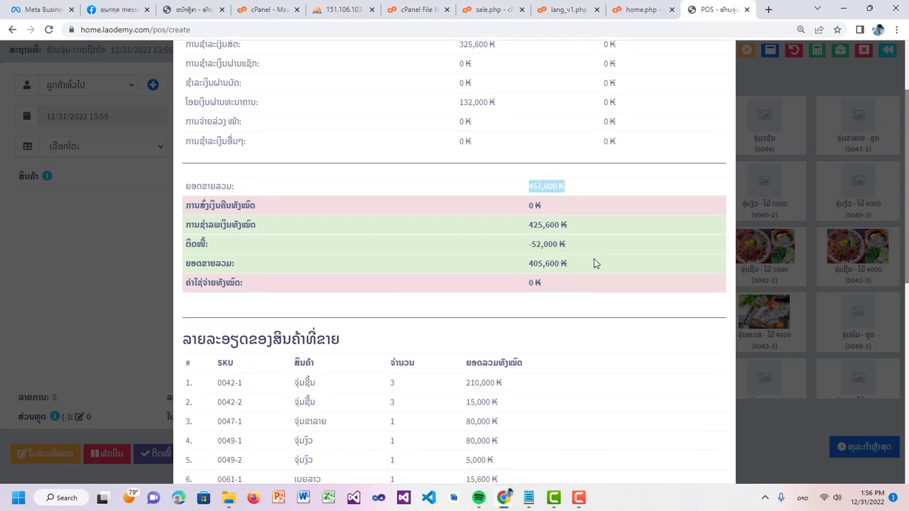
scroll(577, 265, "down", 1)
left_click_drag(566, 206, 532, 227)
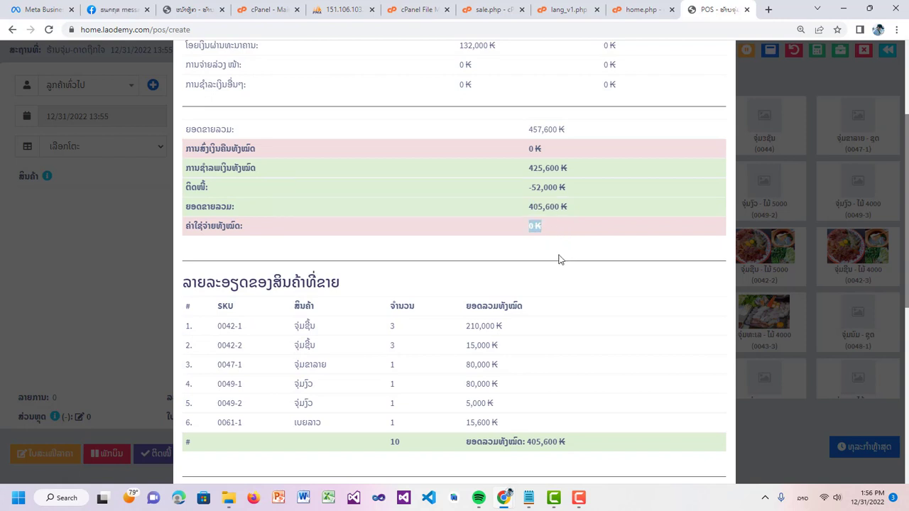
scroll(560, 258, "up", 1)
scroll(558, 260, "down", 3)
scroll(558, 260, "down", 1)
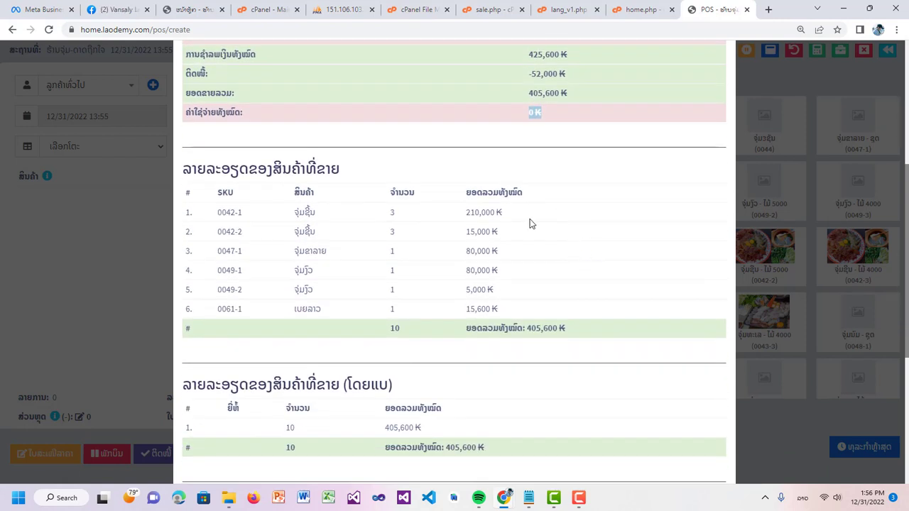
Examine the sold products' names, quantities and amounts, and the brand breakdown, down to the closing cash fields
left_click_drag(504, 215, 460, 218)
left_click_drag(318, 212, 236, 207)
left_click_drag(334, 230, 286, 226)
left_click_drag(330, 250, 206, 248)
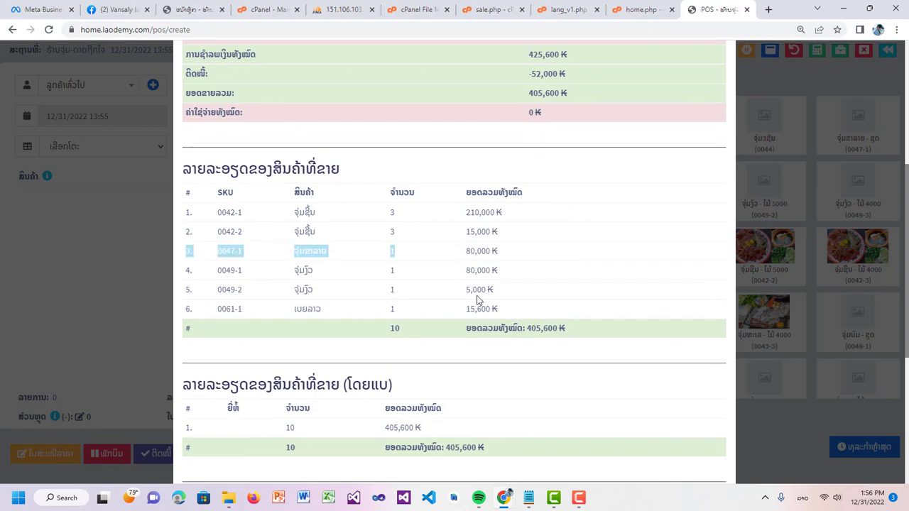
left_click_drag(477, 295, 481, 291)
scroll(485, 278, "down", 4)
scroll(503, 268, "down", 1)
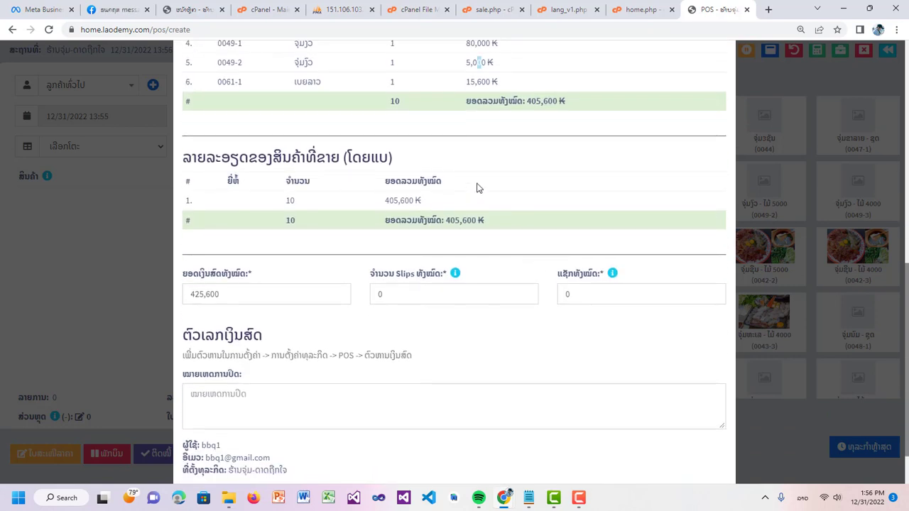
scroll(363, 237, "down", 1)
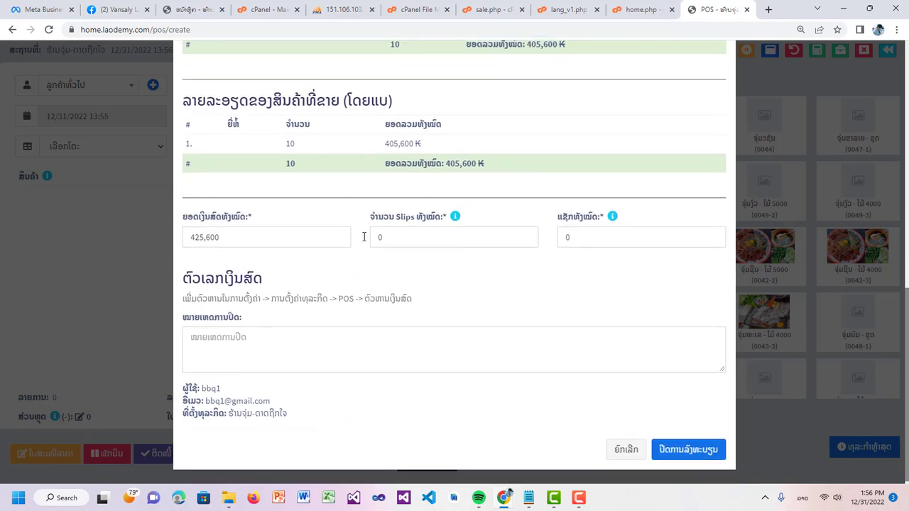
Set the total cash (ຍອດເງິນສົດທັງໝົດ) to 500000, leave the closing note empty, and close the register
left_click(238, 240)
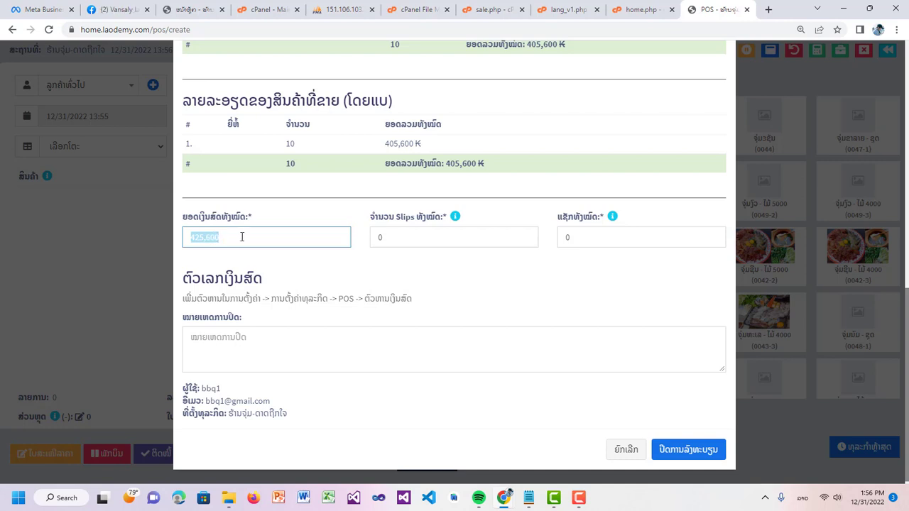
scroll(241, 237, "down", 1)
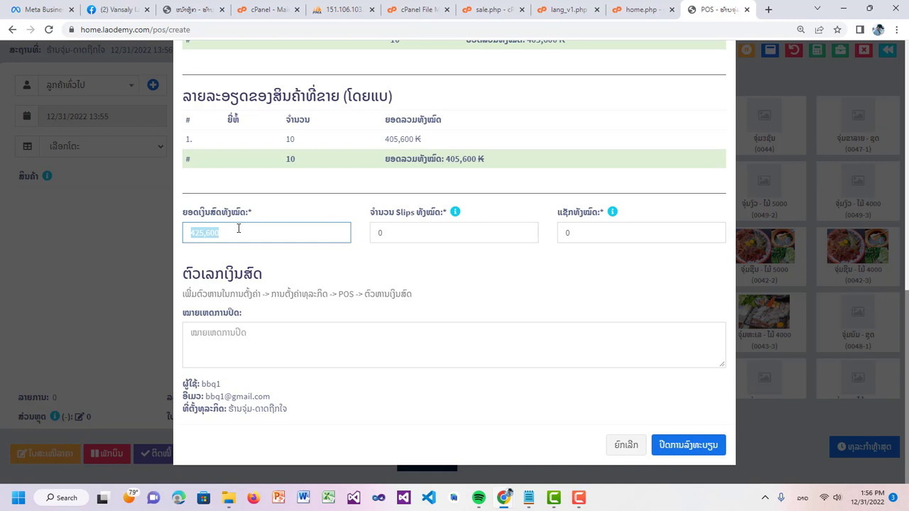
type("500000")
left_click(289, 329)
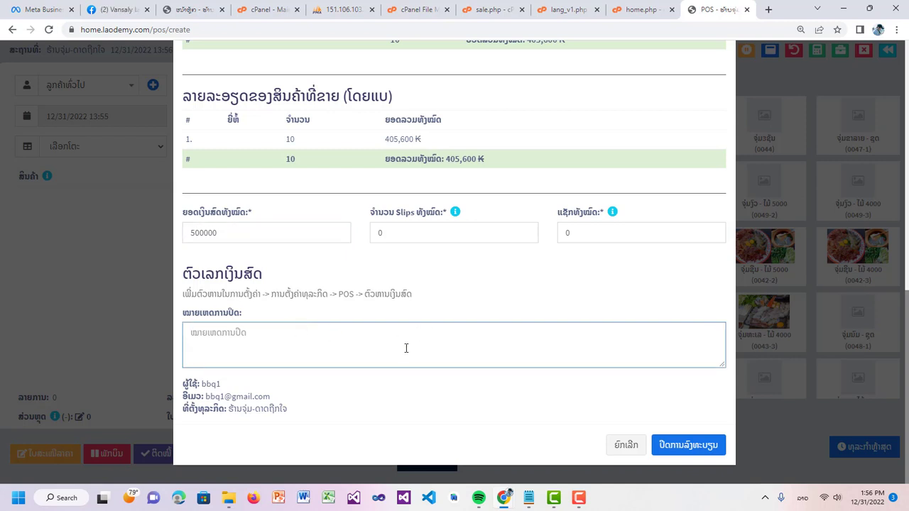
left_click(676, 447)
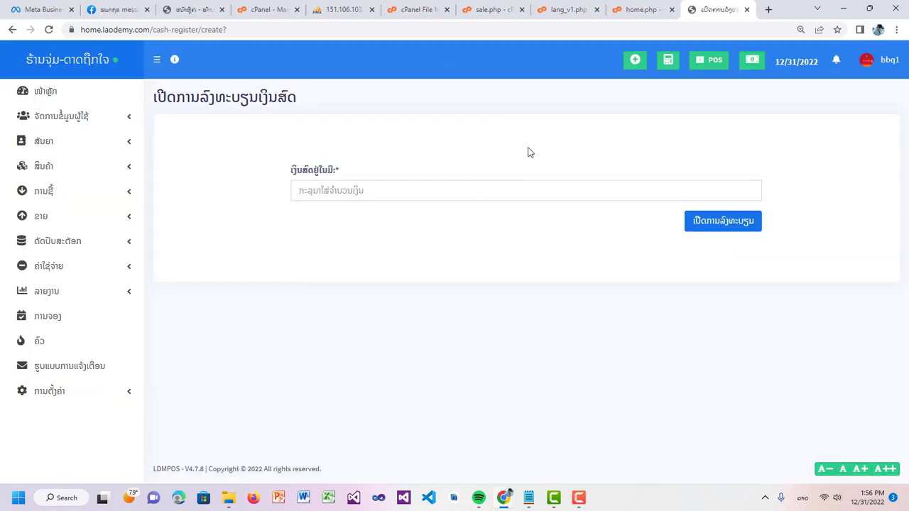
Browse the available reports, open the profit/loss report (ລາຍງານ ກຳໄລ / ສູນເສຍ), and examine its stock, purchase, sales and profit figures
left_click(84, 292)
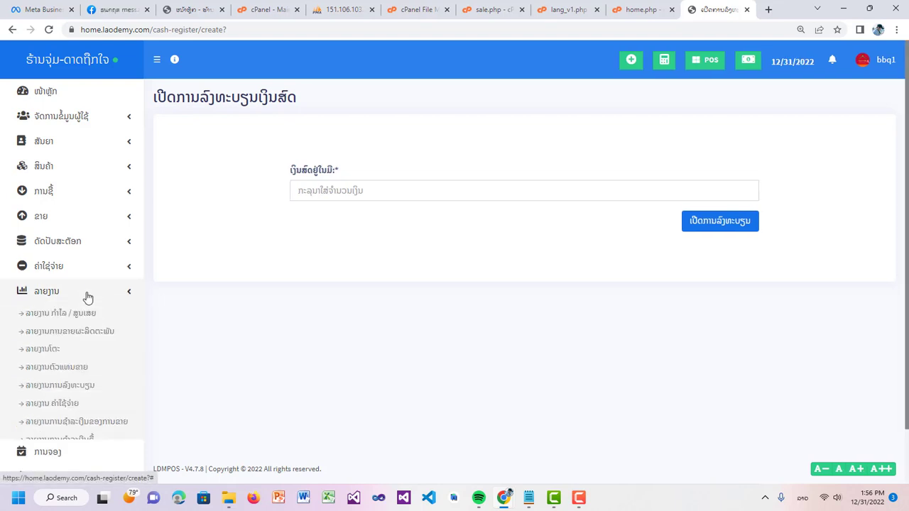
scroll(71, 320, "down", 1)
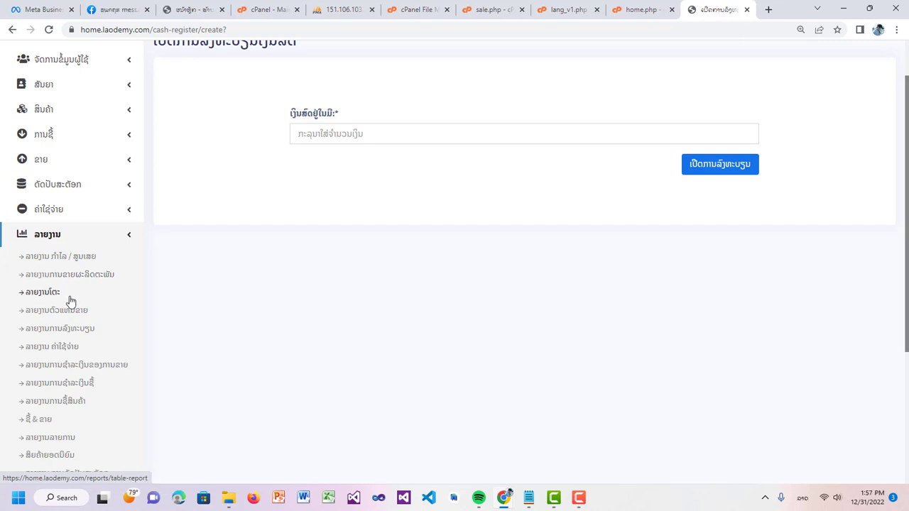
scroll(66, 295, "down", 1)
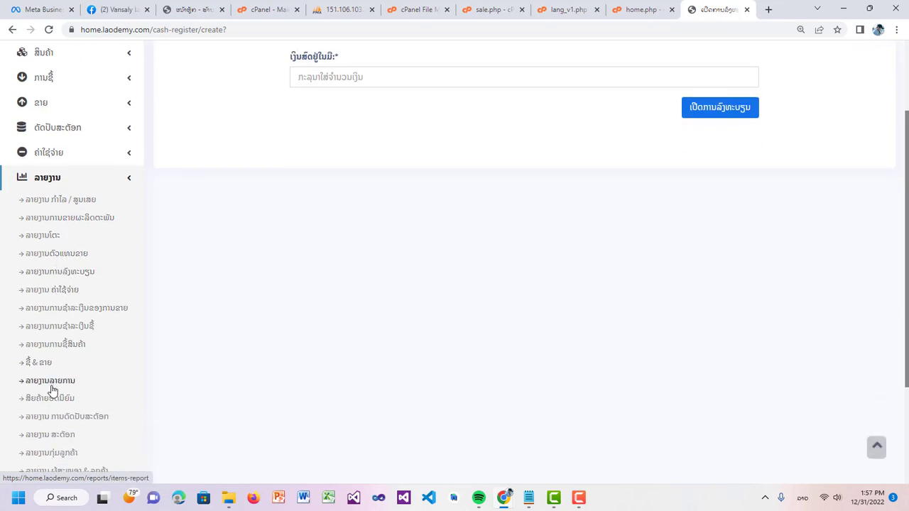
scroll(59, 424, "down", 1)
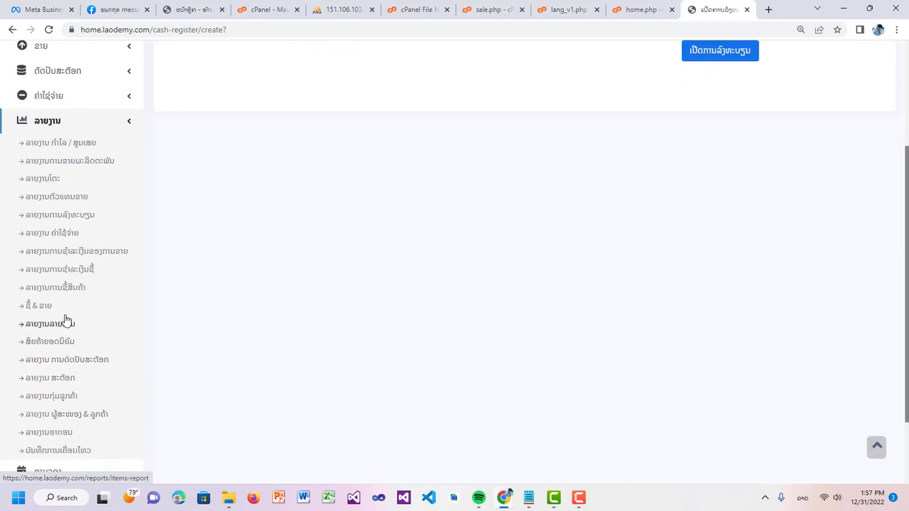
scroll(66, 320, "up", 1)
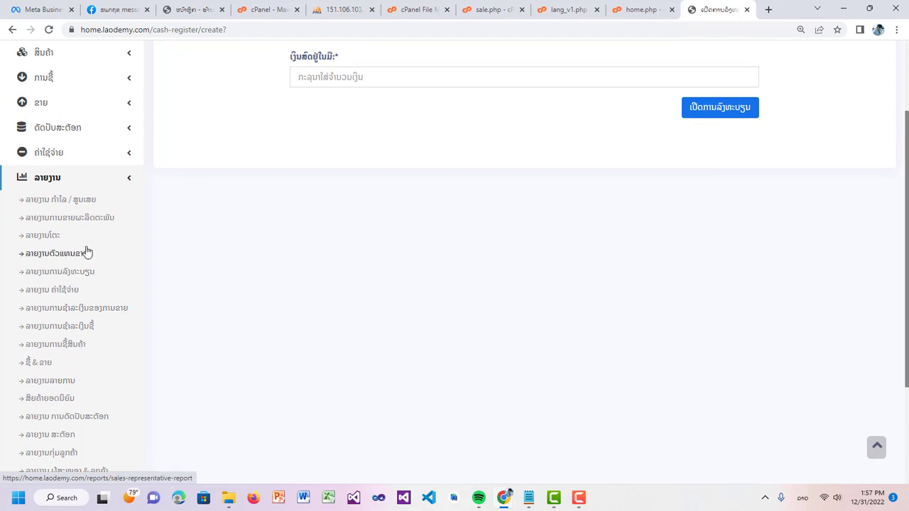
left_click(72, 204)
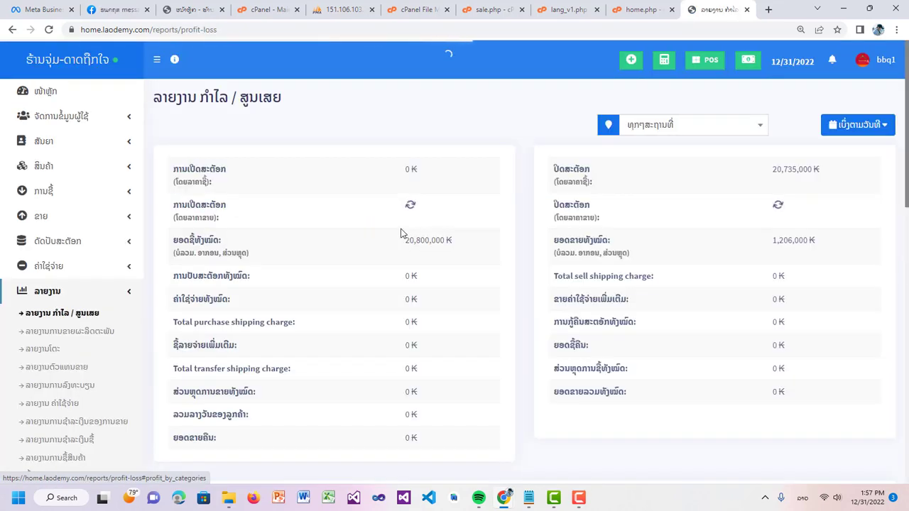
scroll(379, 282, "down", 1)
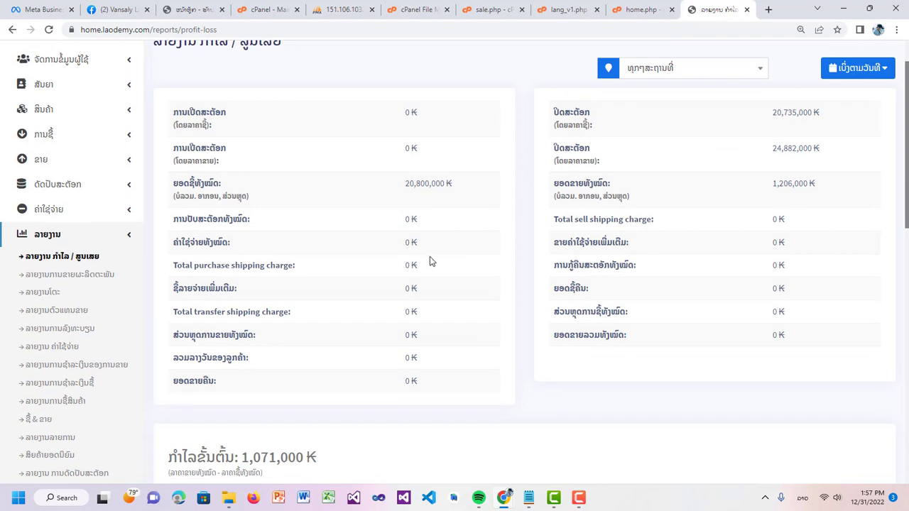
scroll(116, 333, "down", 3)
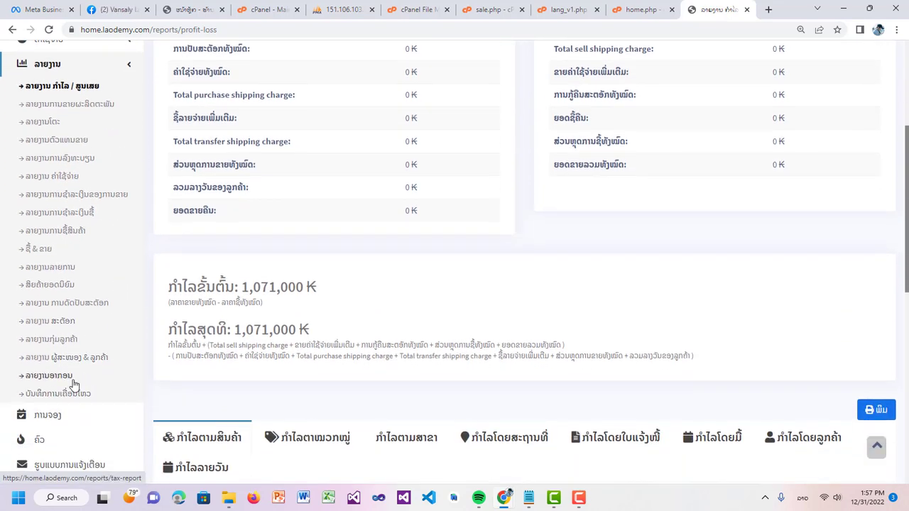
Open the register report (ລາຍງານການລົງທະບຽນ) and examine each session's opening and closing times, user, cash, bank transfer and total columns
scroll(74, 373, "up", 2)
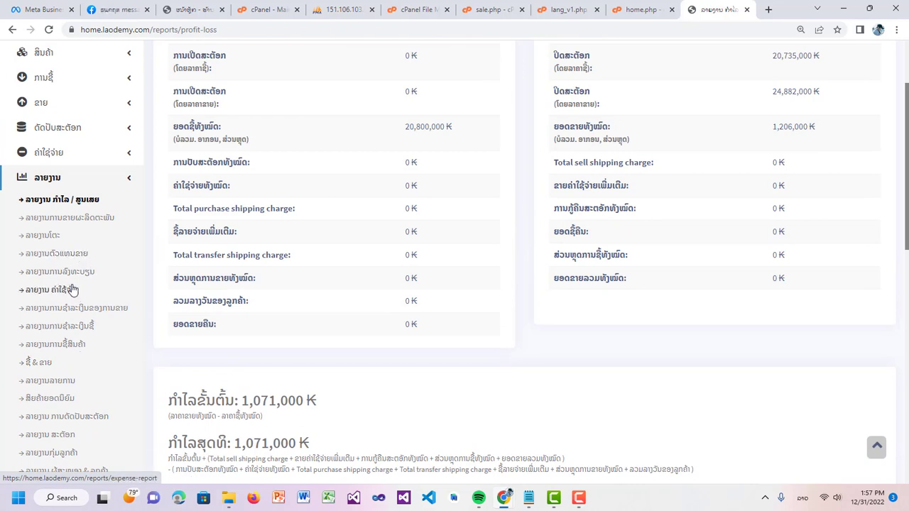
left_click(63, 276)
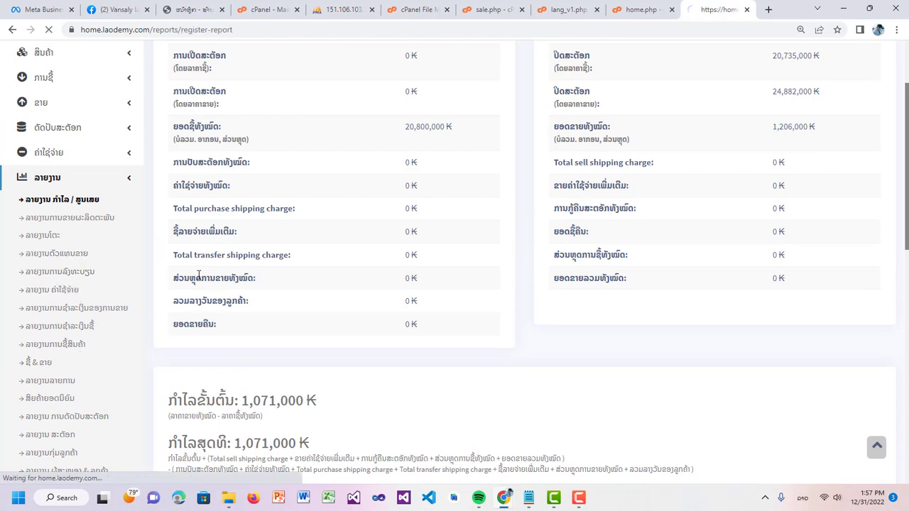
scroll(384, 294, "down", 3)
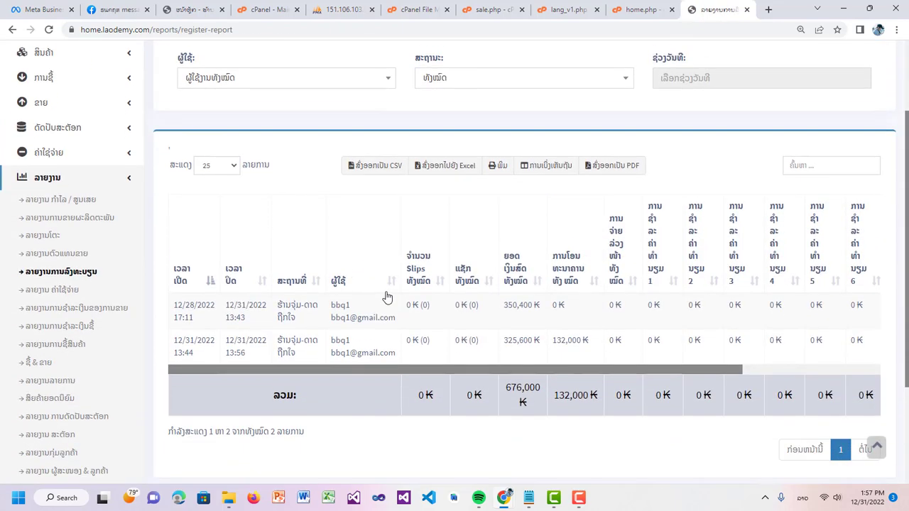
left_click_drag(349, 285, 291, 283)
left_click(341, 257)
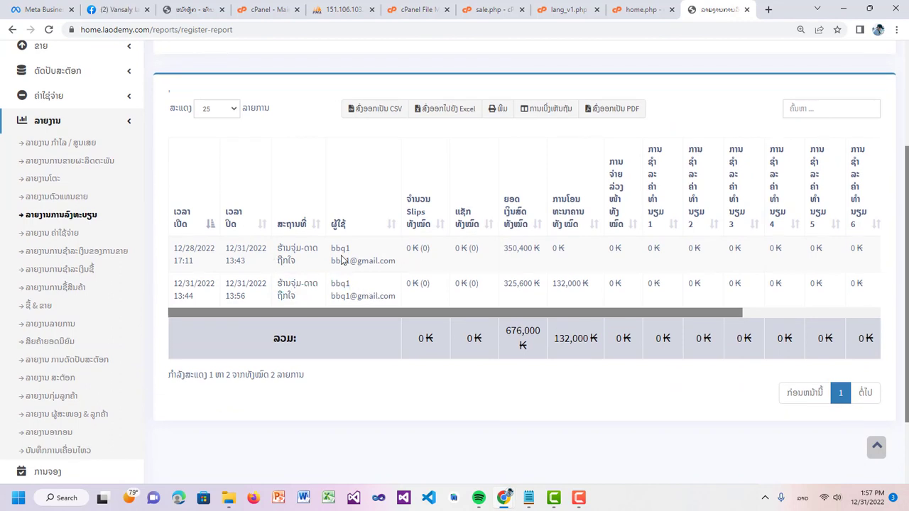
left_click_drag(527, 248, 497, 251)
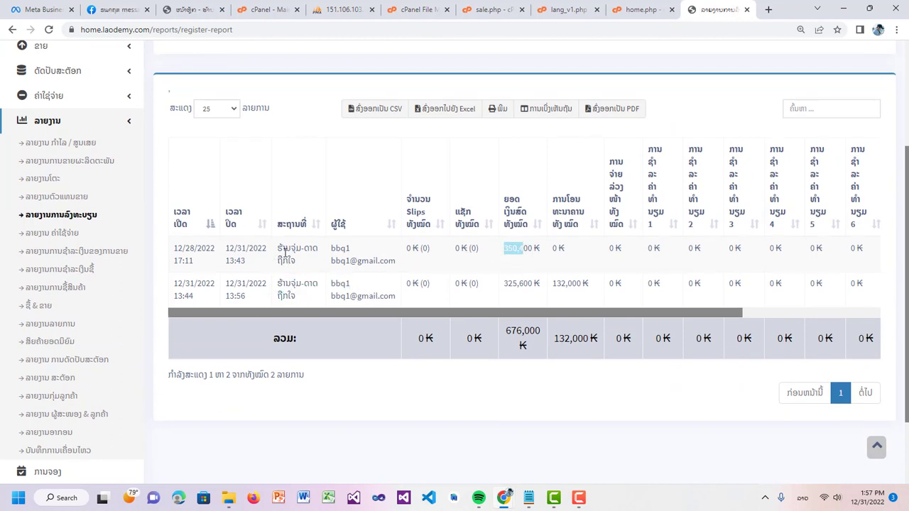
left_click_drag(275, 310, 566, 322)
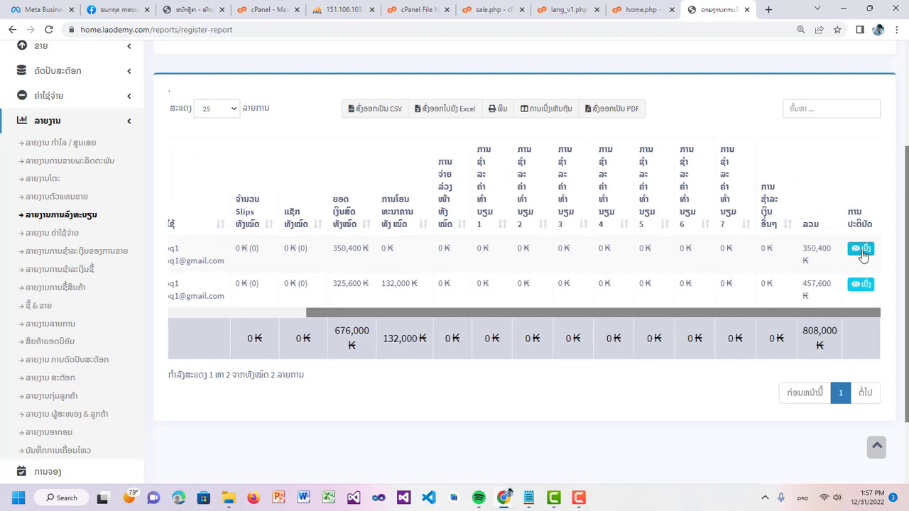
left_click_drag(660, 319, 716, 325)
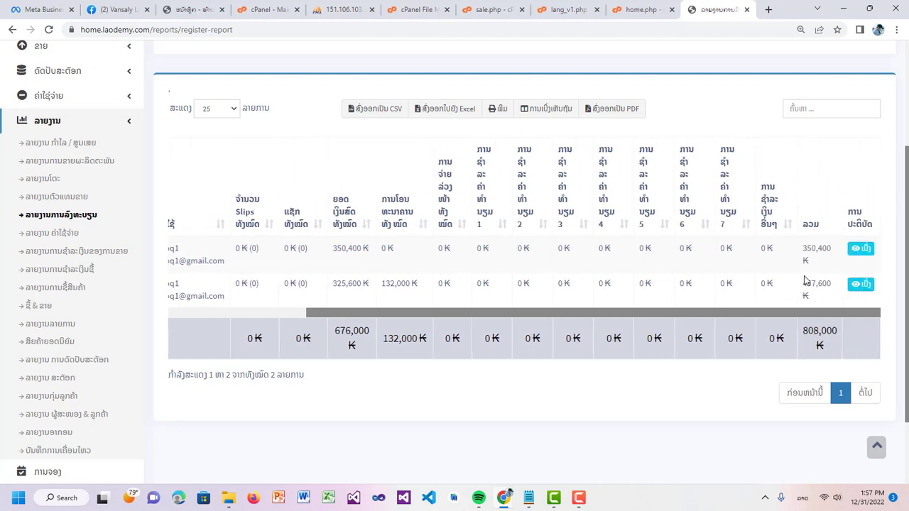
View the details of the register session opened on 12/28/2022 and examine its payment methods, sales totals, sold products and brand breakdown
left_click(861, 250)
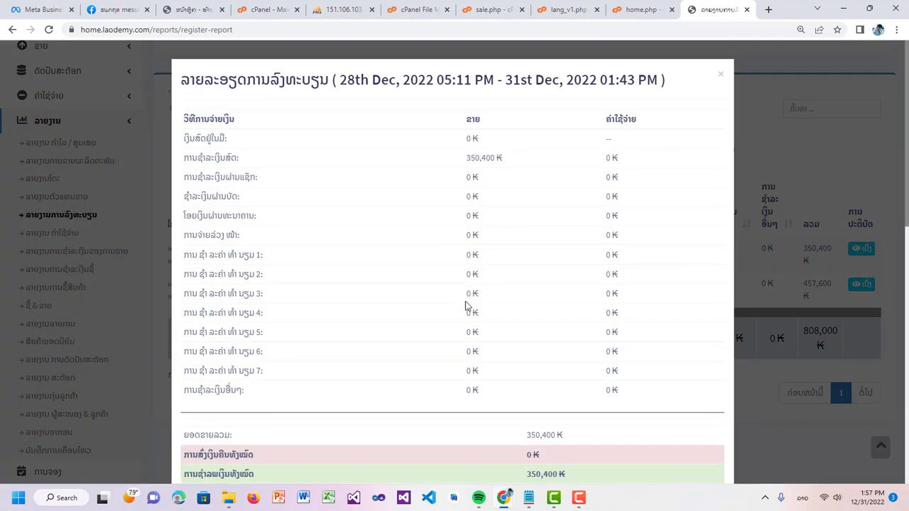
triple_click(482, 160)
scroll(515, 296, "down", 8)
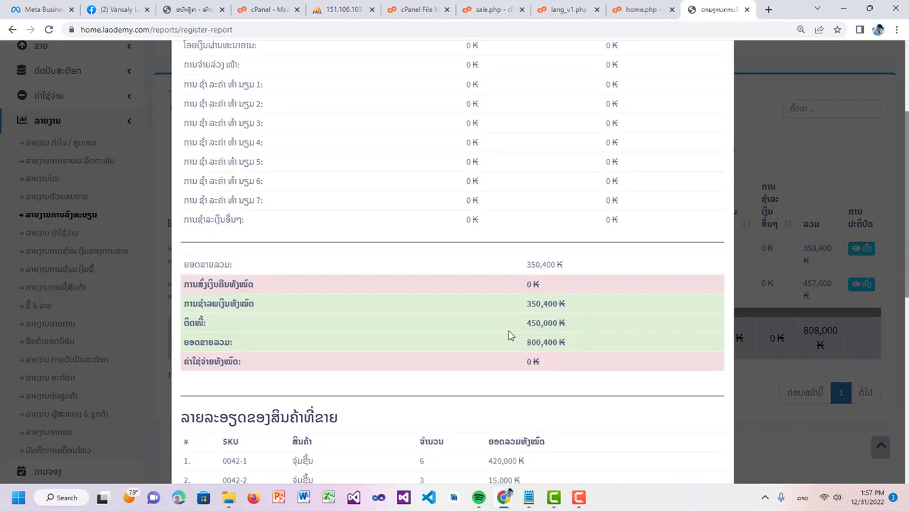
scroll(540, 354, "down", 2)
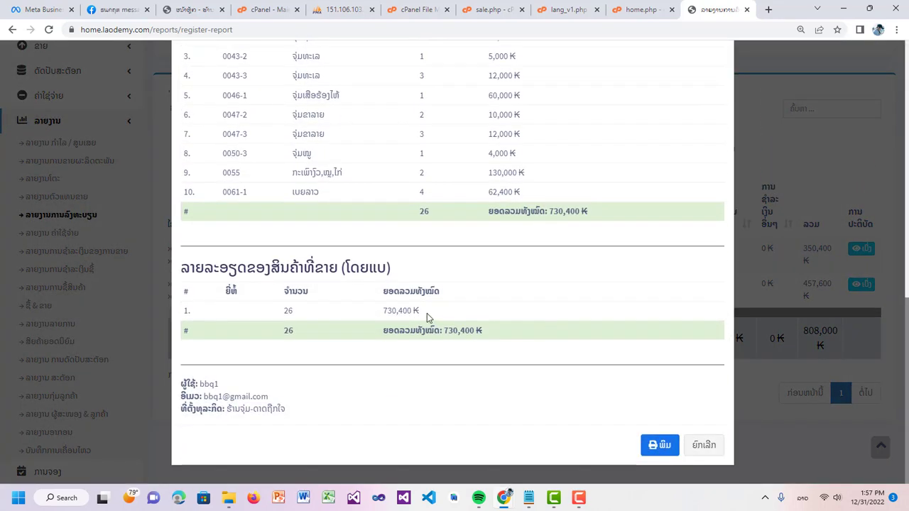
left_click_drag(427, 313, 382, 312)
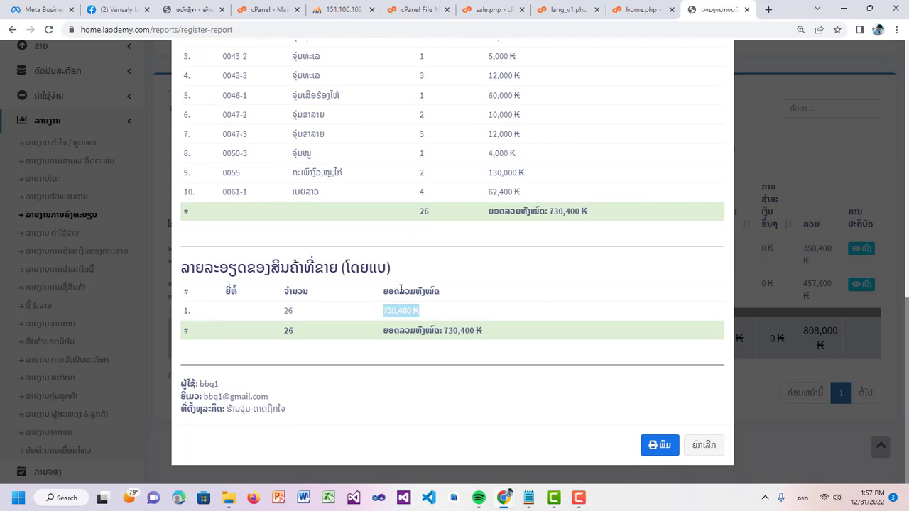